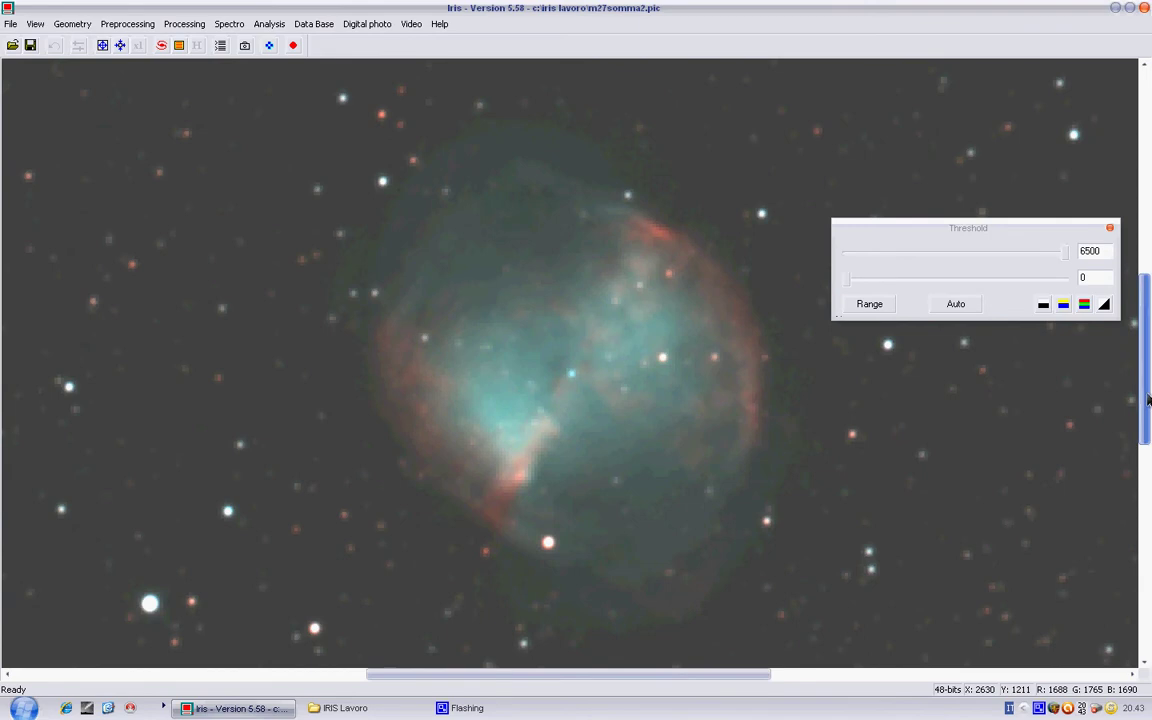
- Examine individual stars around the nebula for misaligned colour layers, framing the ones below it
left_click_drag(282, 444, 347, 510)
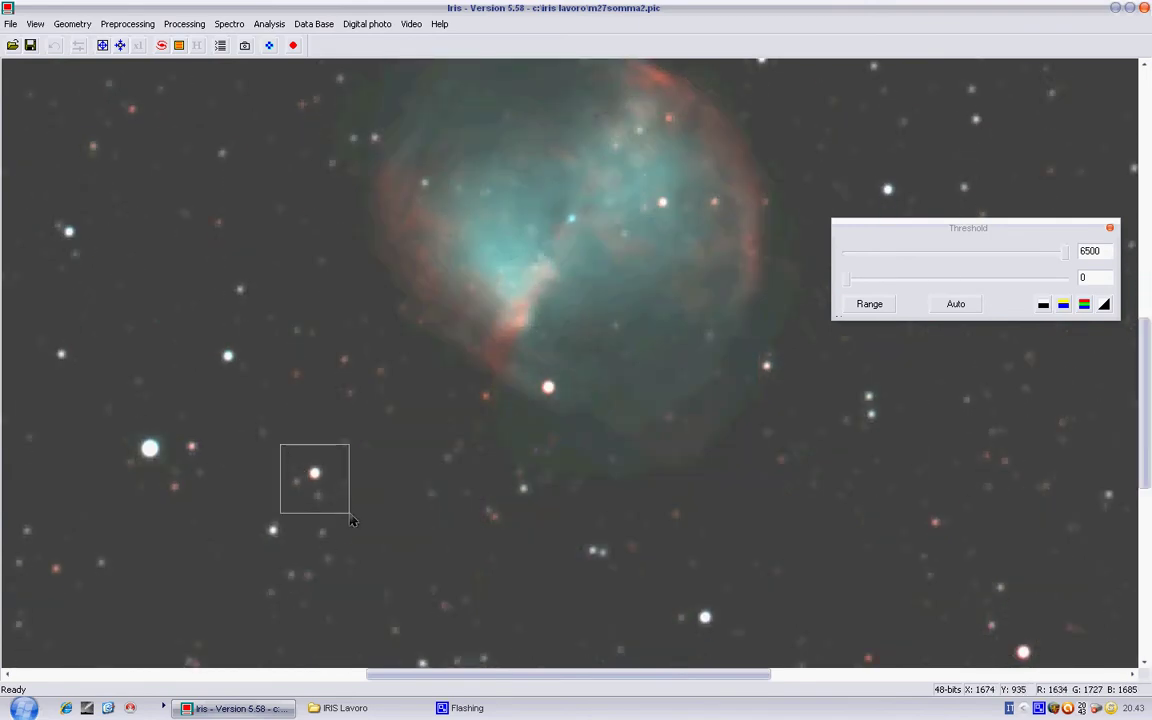
left_click(318, 488)
left_click_drag(295, 457, 337, 504)
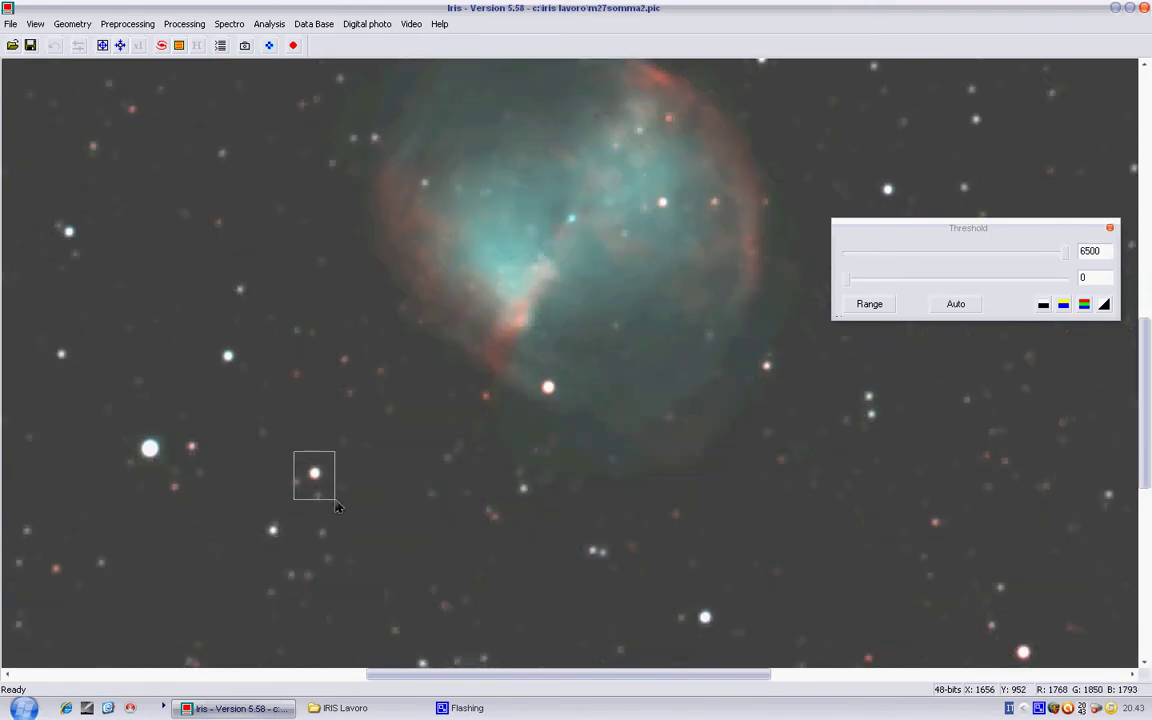
left_click(399, 404)
left_click_drag(206, 336, 251, 378)
scroll(597, 470, "up", 3)
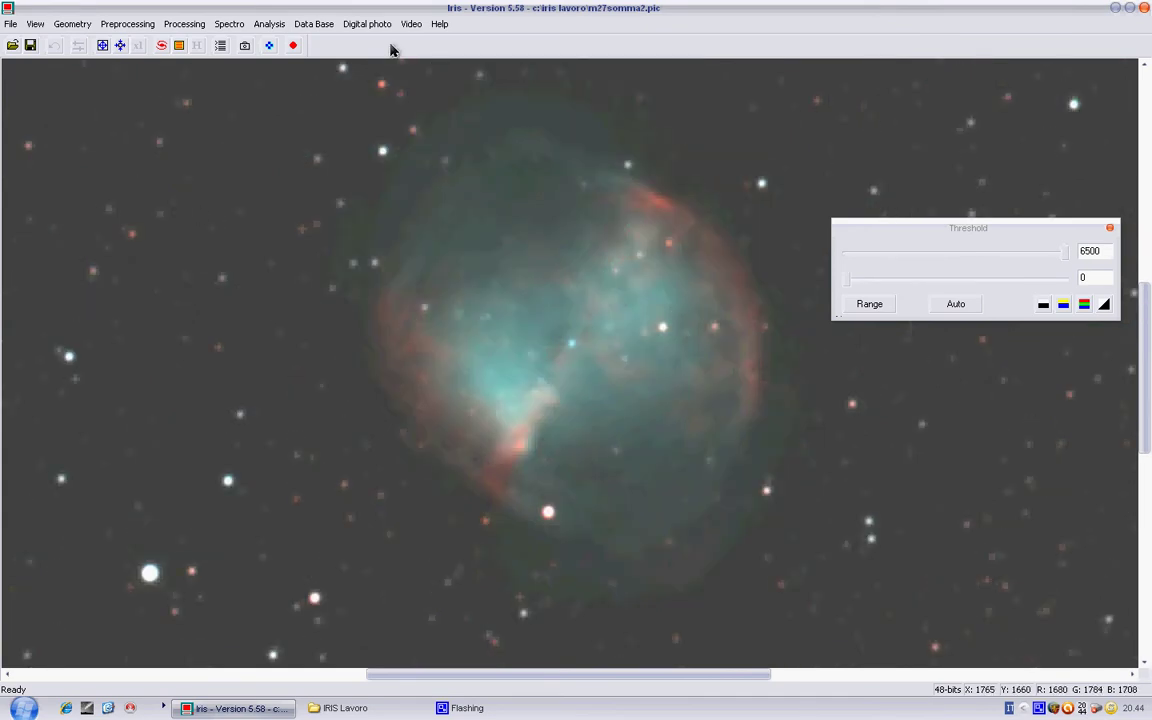
- Split the colour image into separate red, green and blue layers named M27rosso, m27verde and m27blu
left_click(367, 26)
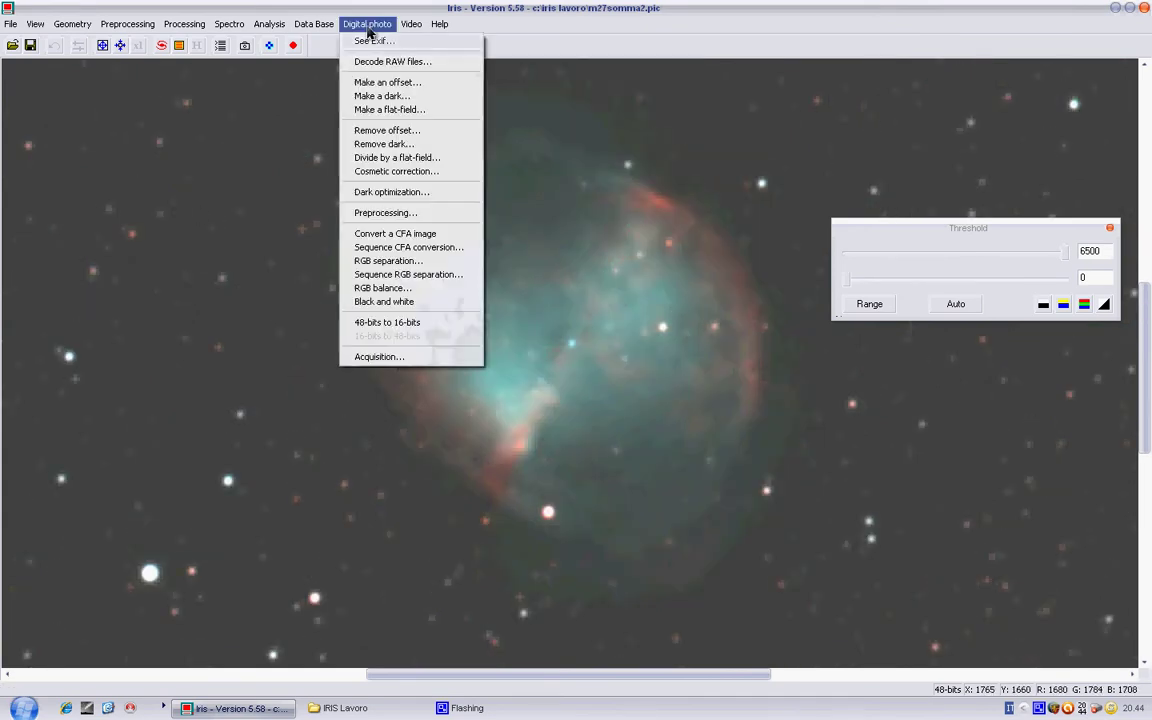
left_click(434, 264)
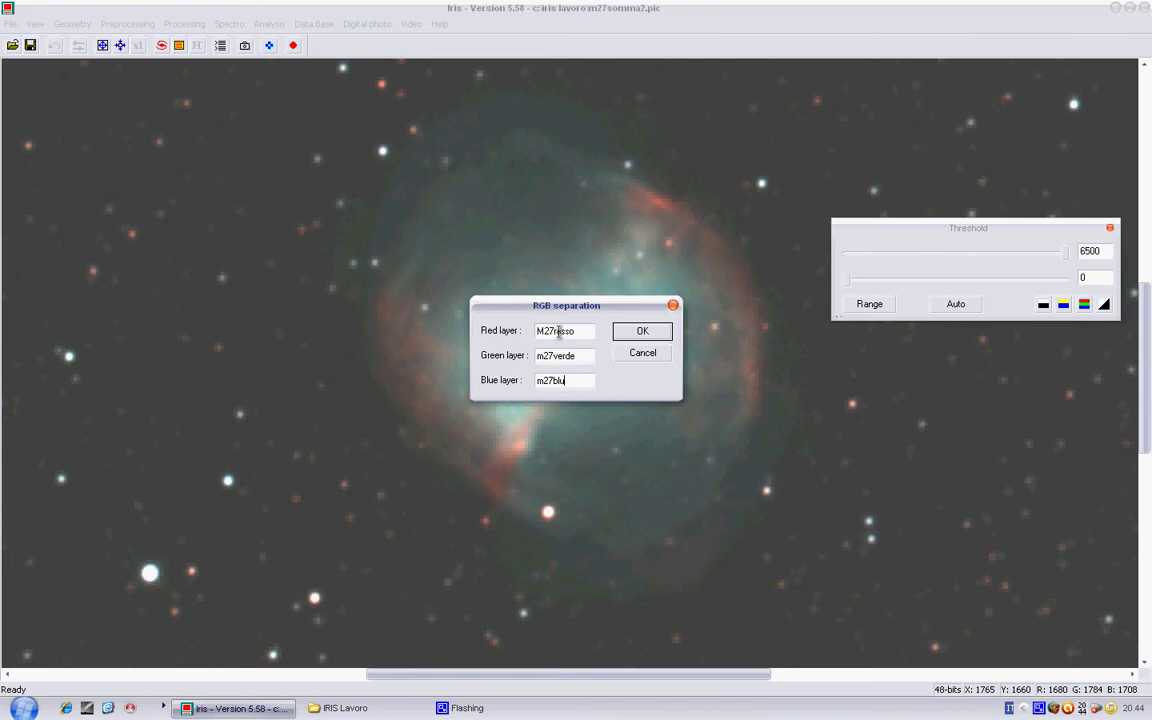
left_click(658, 336)
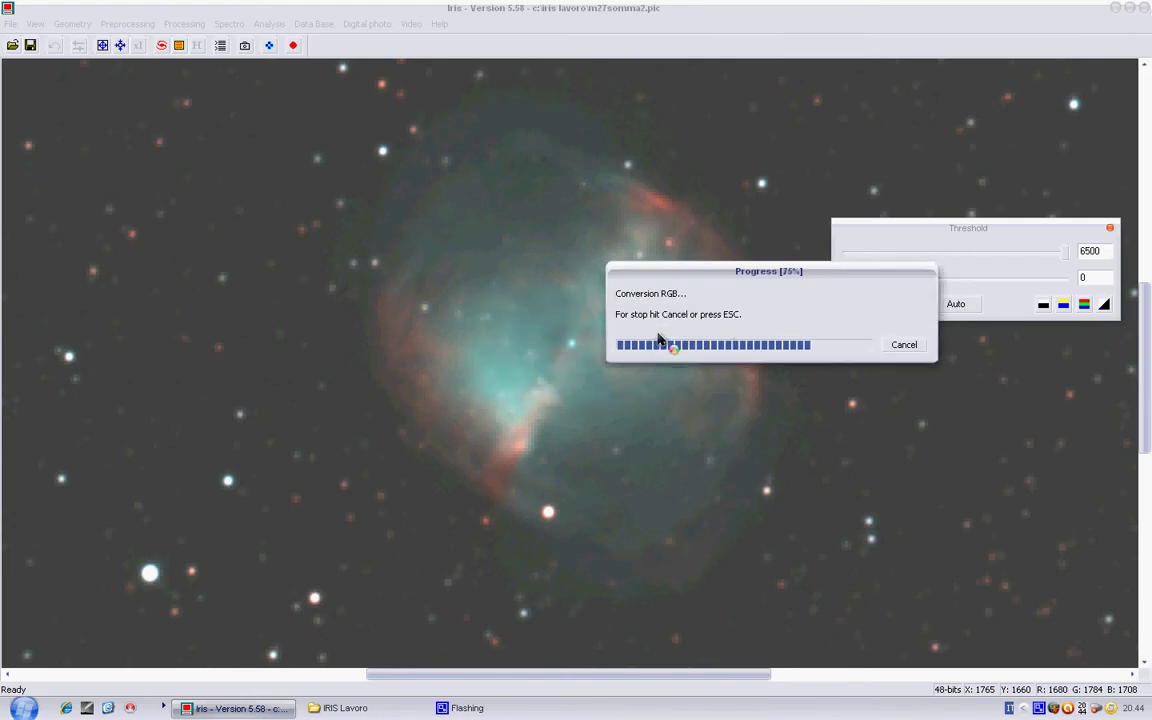
right_click(1043, 709)
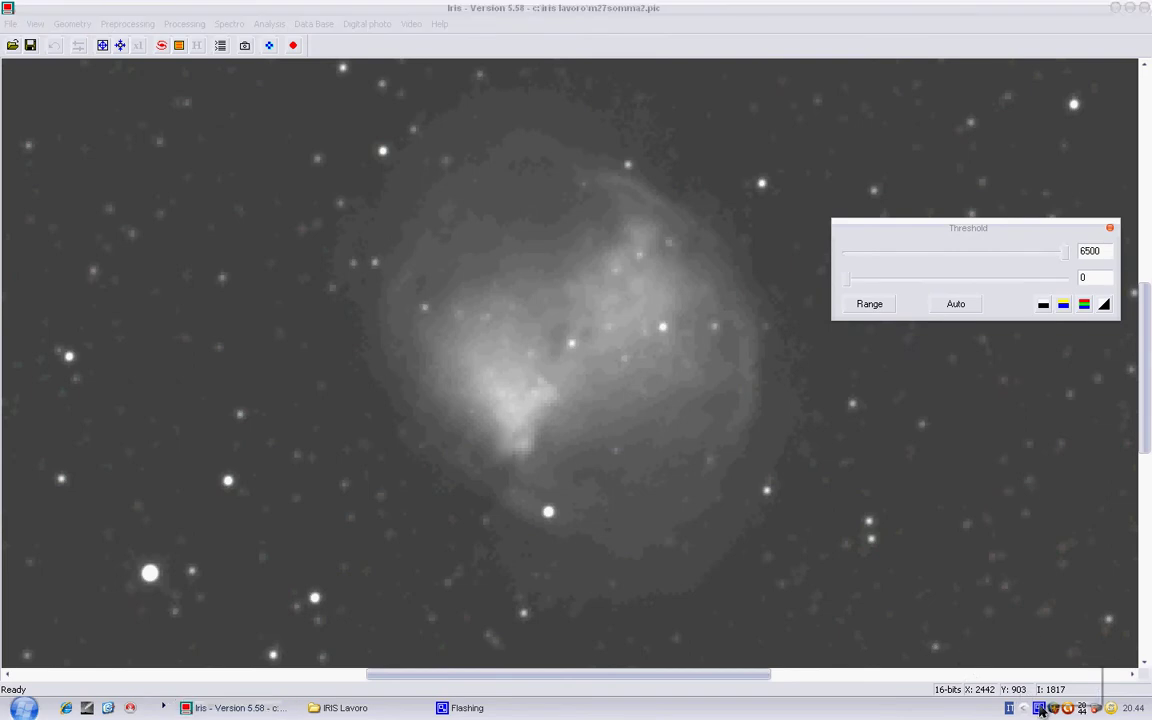
left_click(1061, 668)
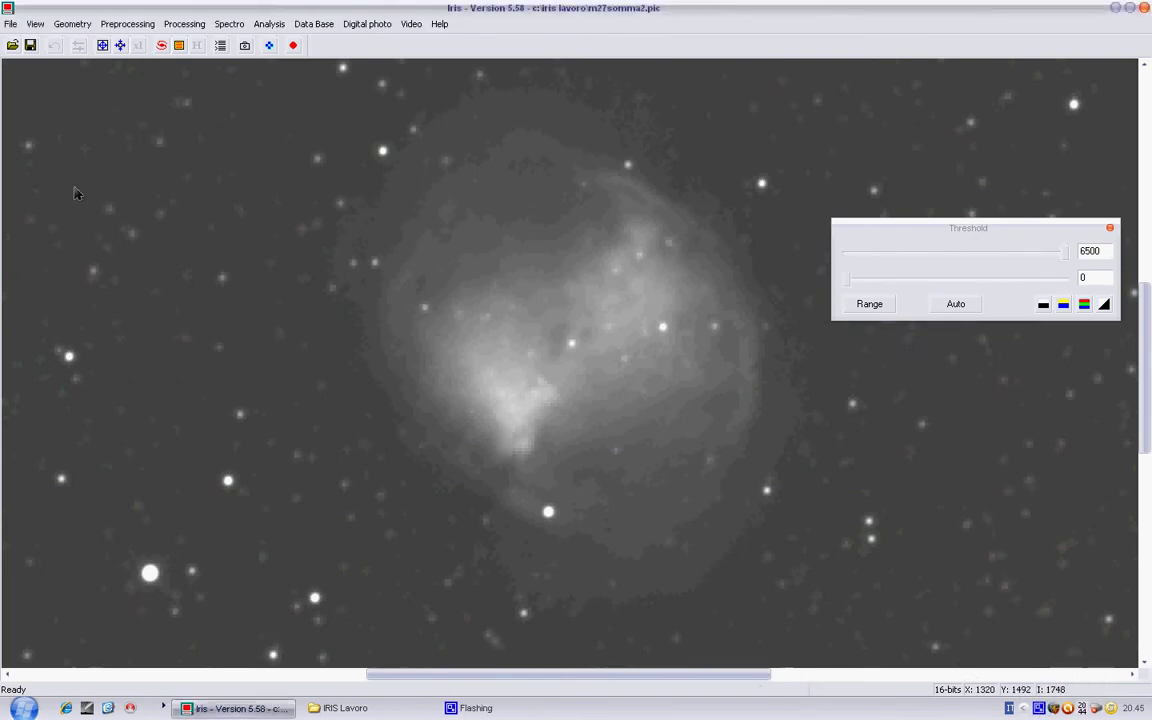
- Recombine the M27rosso, m27verde and m27blu layers with the (L)RGB tool, moving its dialog away from the nebula's left half
left_click(35, 23)
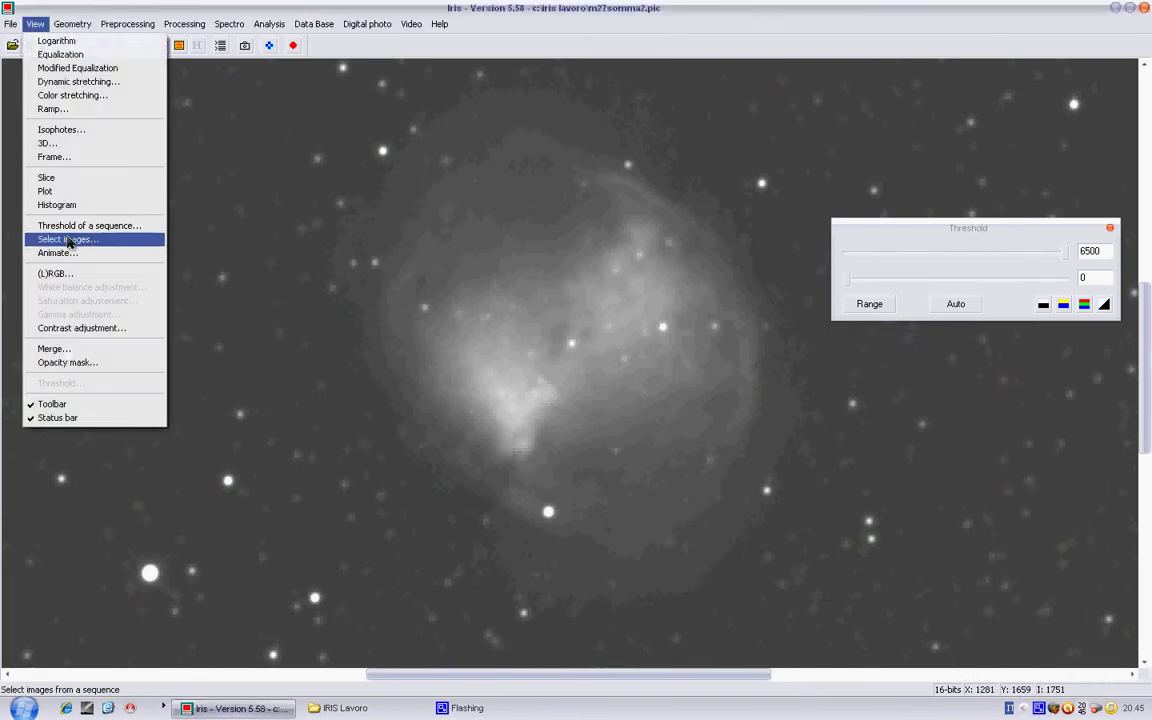
left_click(63, 277)
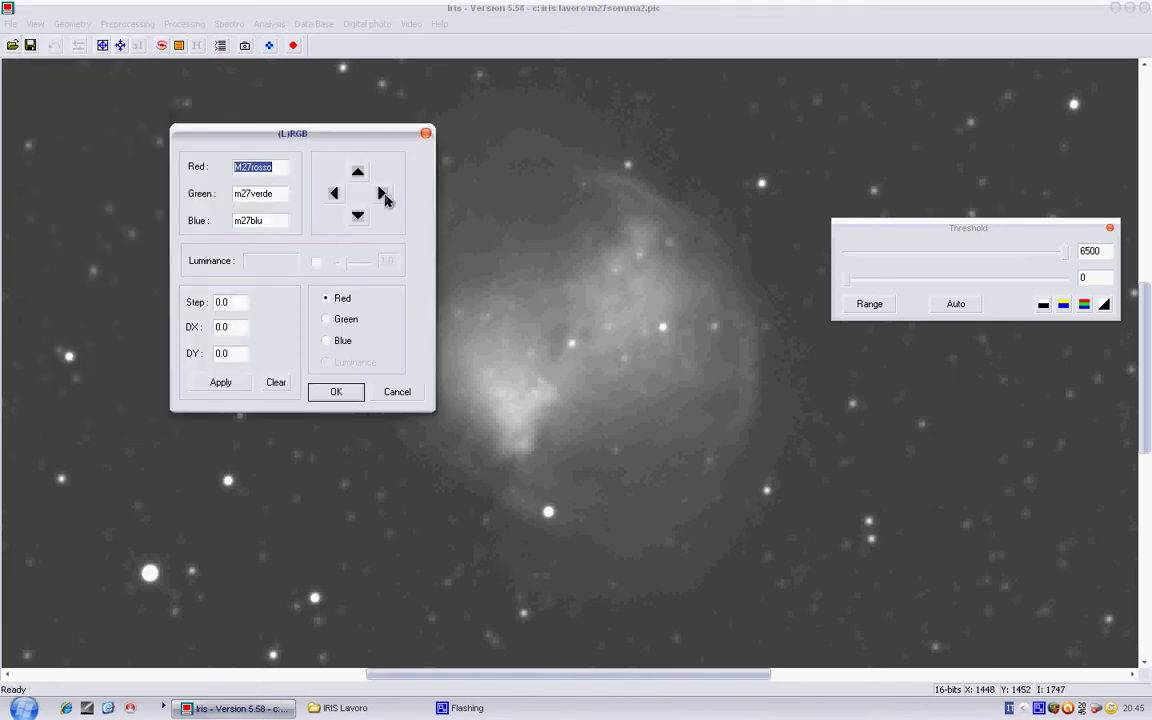
left_click(382, 194)
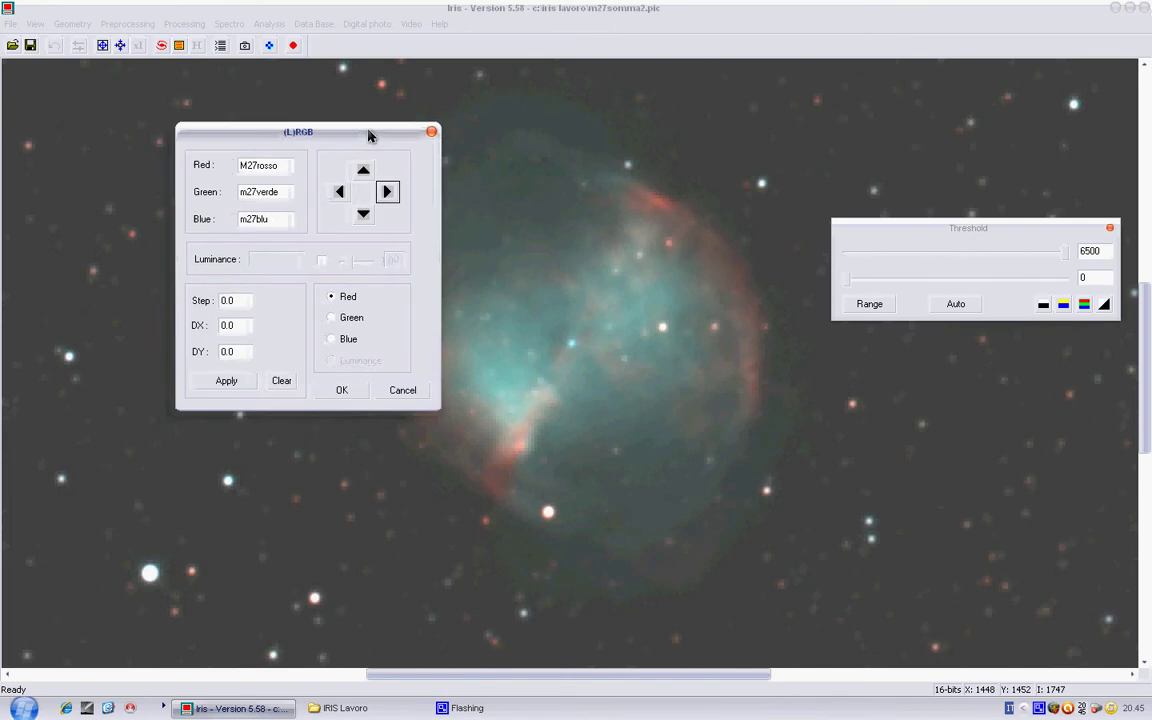
left_click_drag(371, 134, 782, 129)
left_click(440, 327)
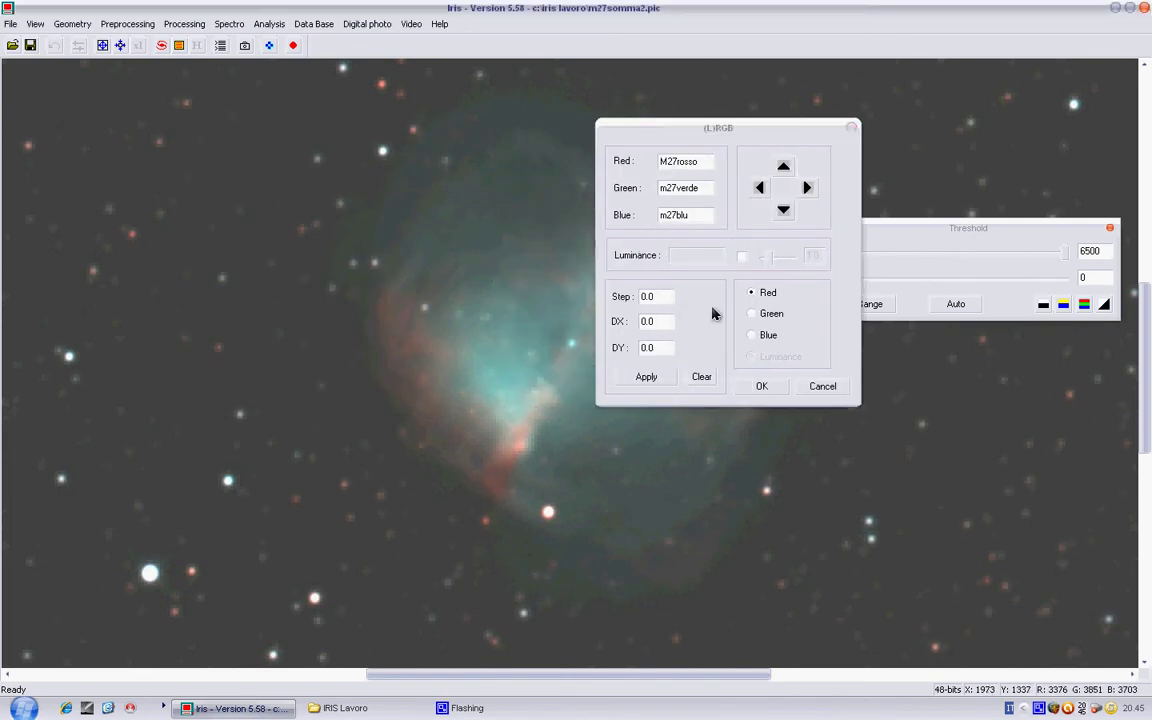
- Shift the red layer right with a step of 0.5 and up with a step of 0.2
left_click(648, 296)
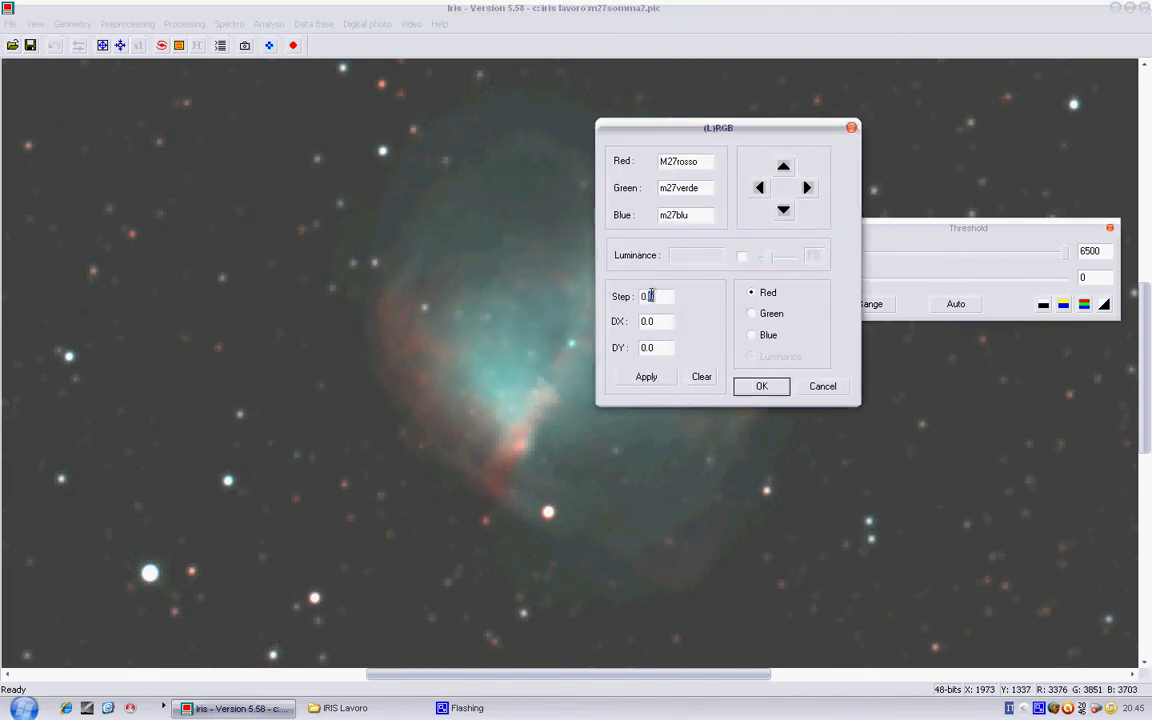
type("5")
left_click(809, 189)
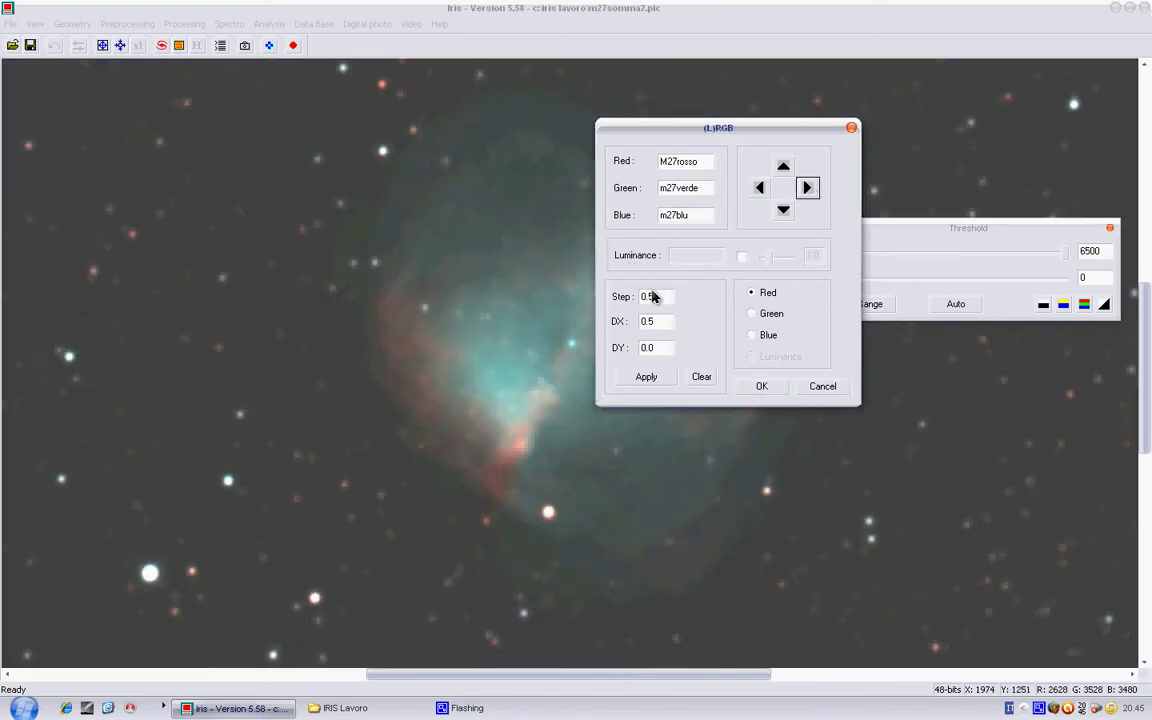
left_click(650, 296)
type("2")
left_click(783, 167)
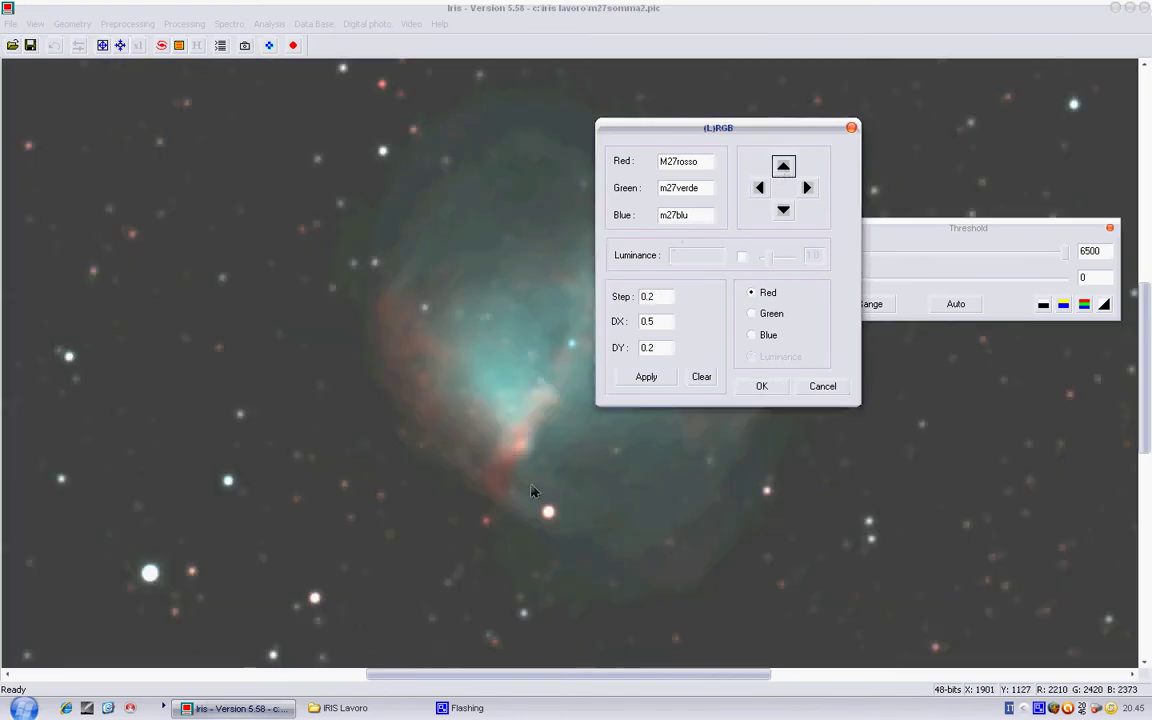
left_click(535, 496)
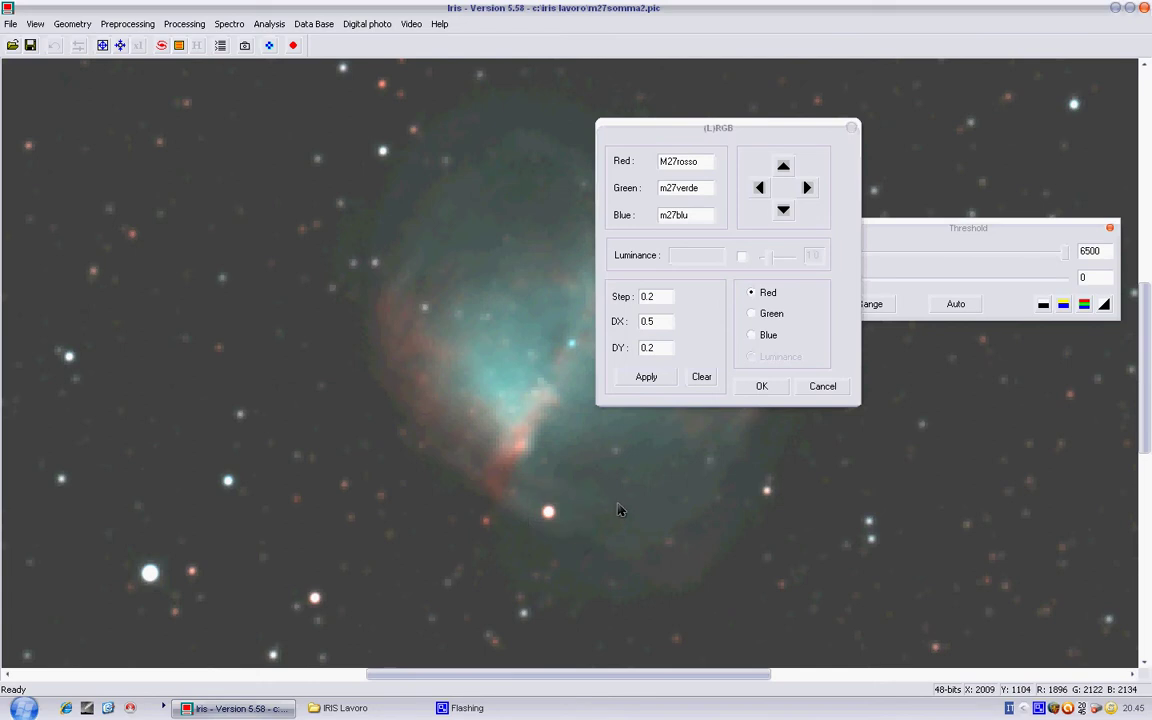
- Try shifting the blue layer up with a step of 05, and reverse the shift
left_click_drag(664, 298, 608, 296)
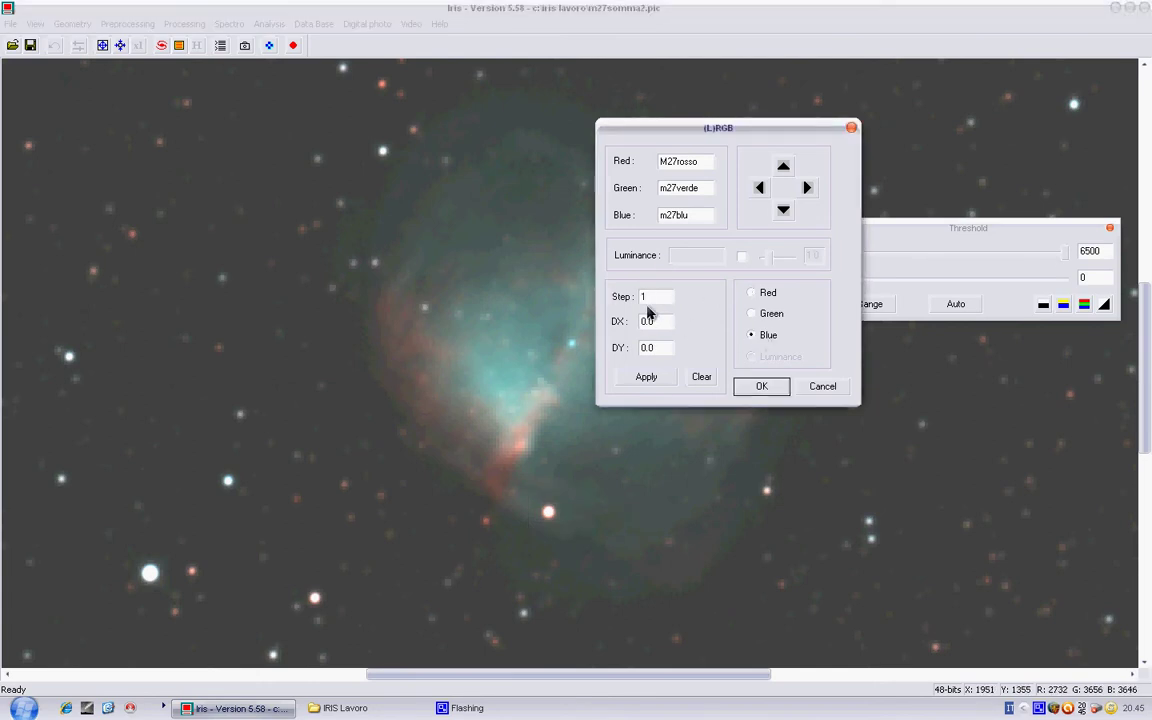
type("05")
left_click_drag(200, 458, 254, 498)
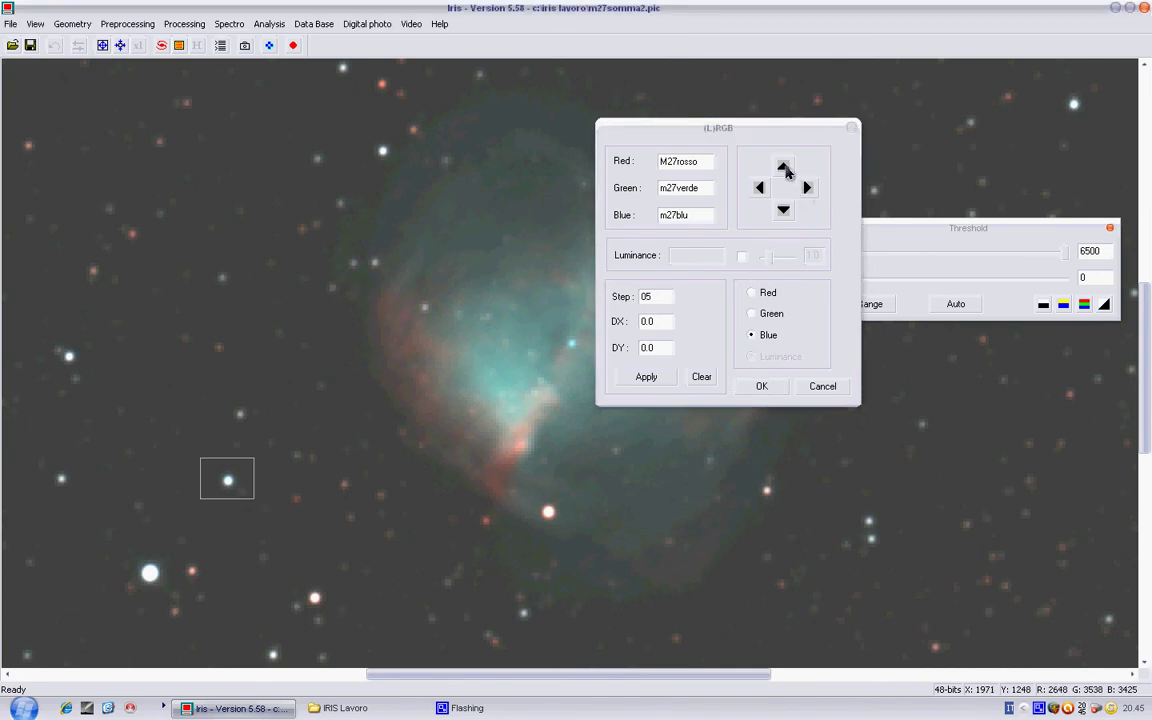
left_click(784, 167)
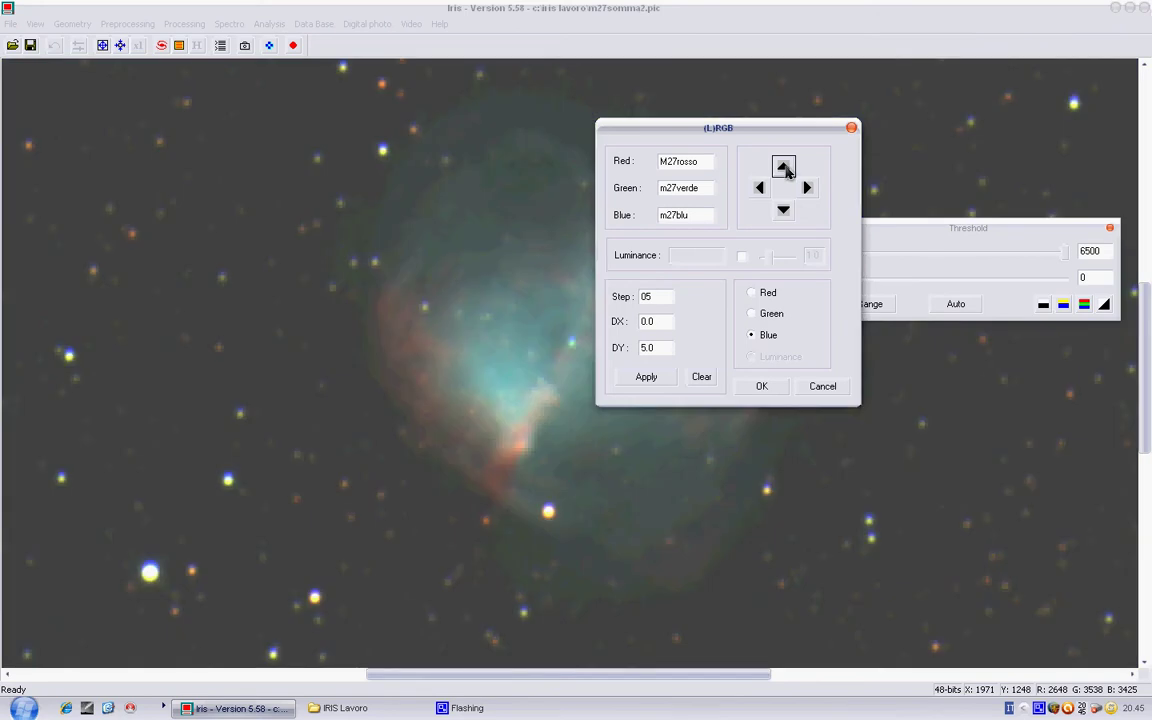
left_click(784, 210)
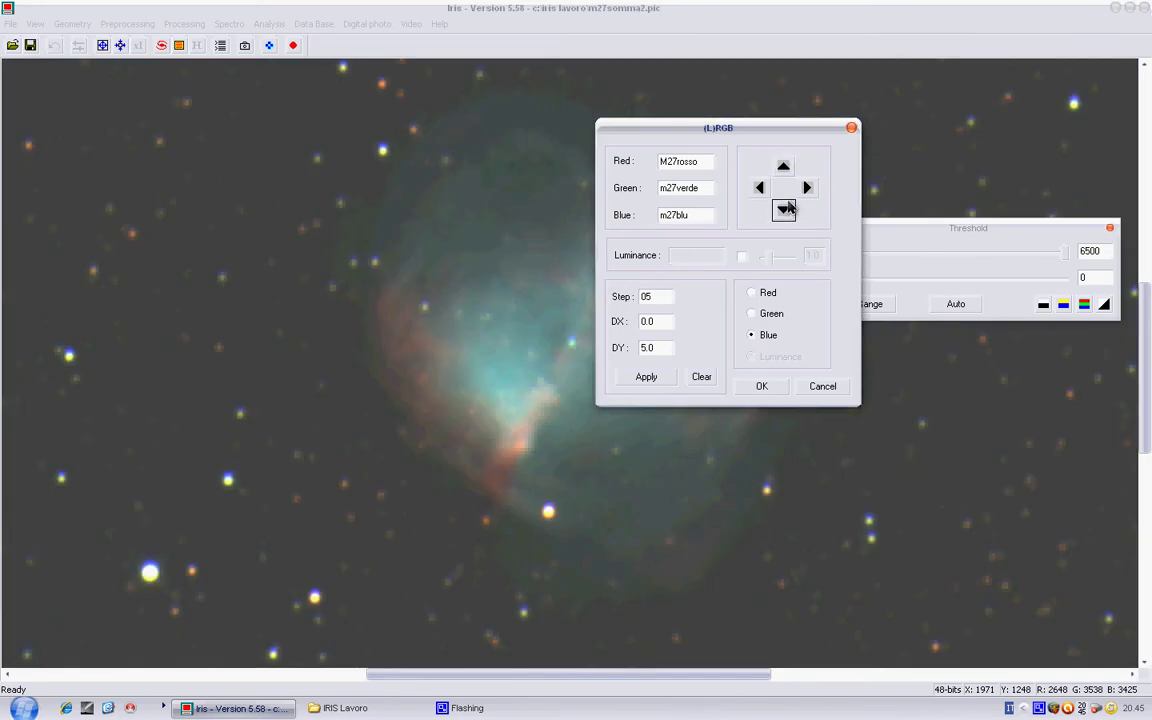
left_click(784, 167)
- Shift the blue layer vertically in steps of 0.5 to a DY of 0.5, and frame a star to check its alignment
double_click(664, 297)
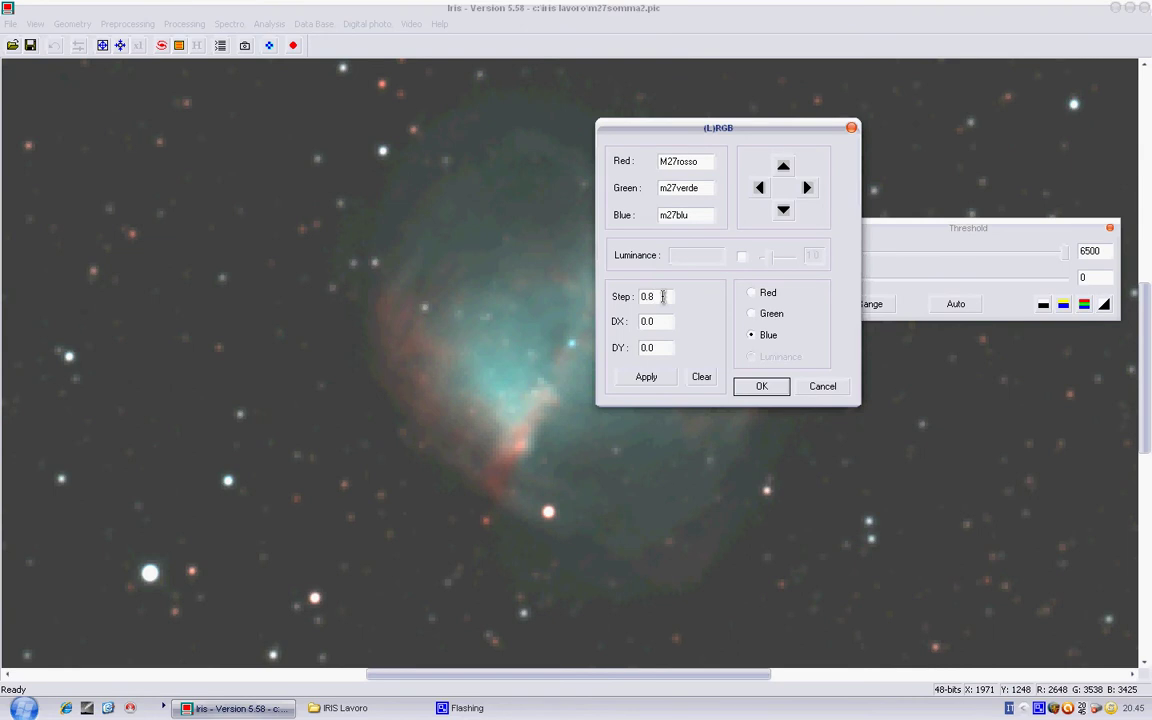
left_click(784, 167)
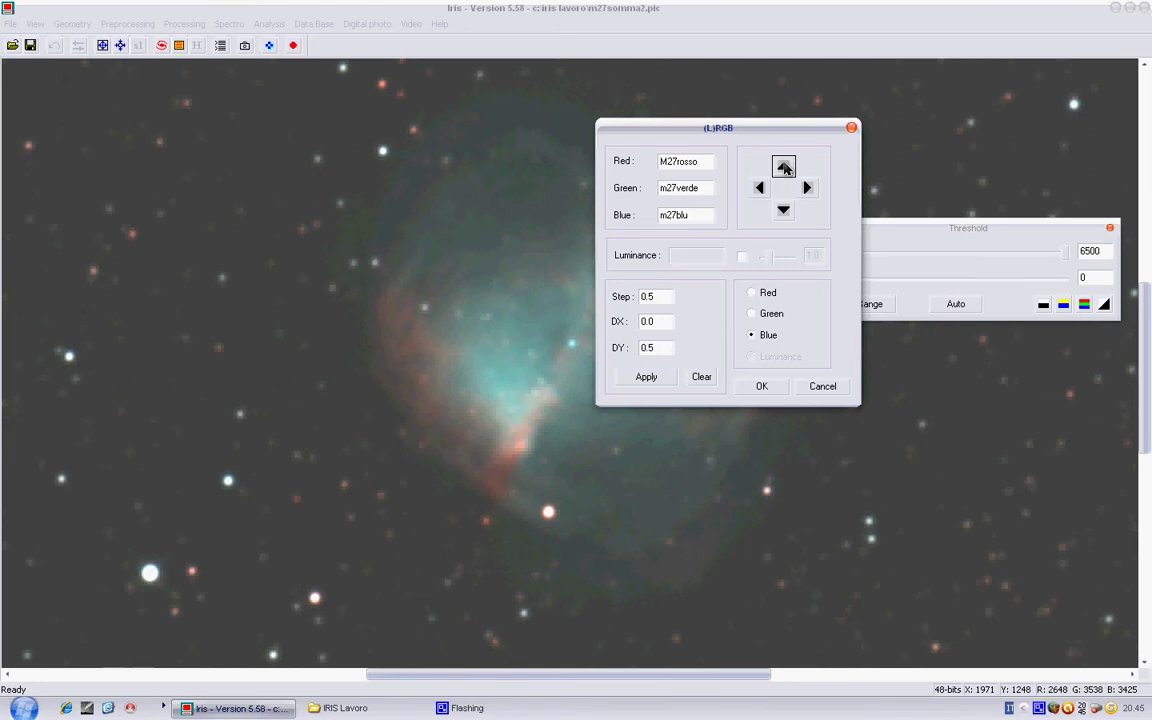
left_click(784, 167)
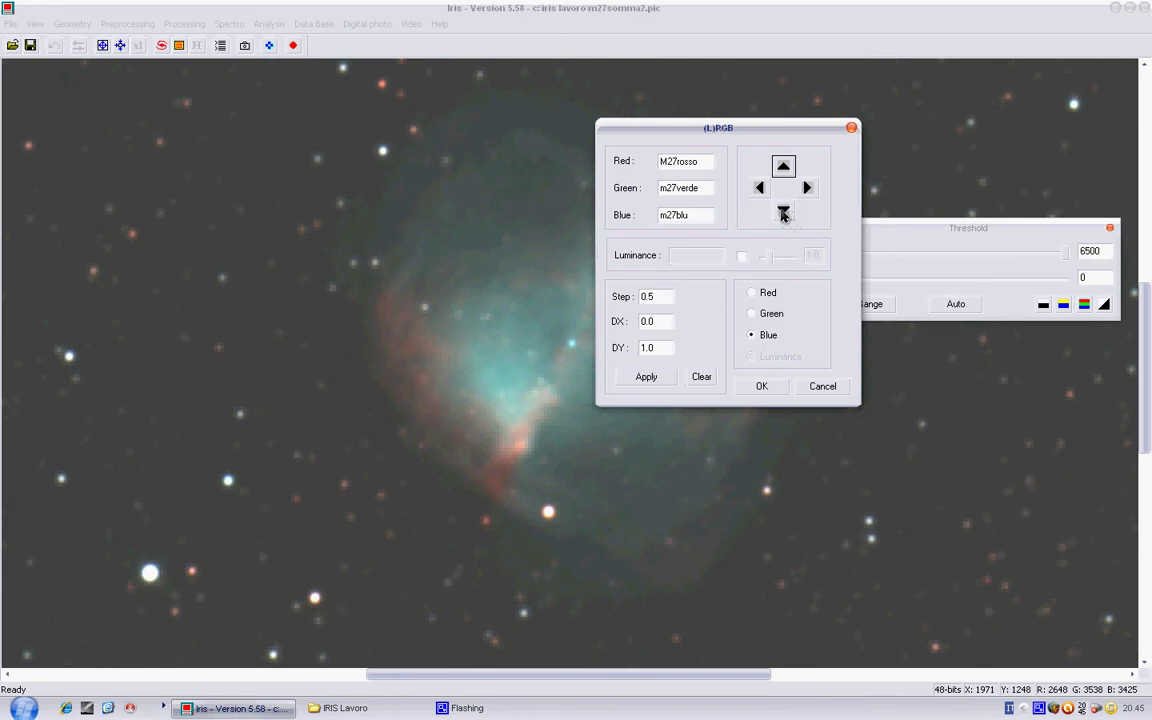
left_click(784, 214)
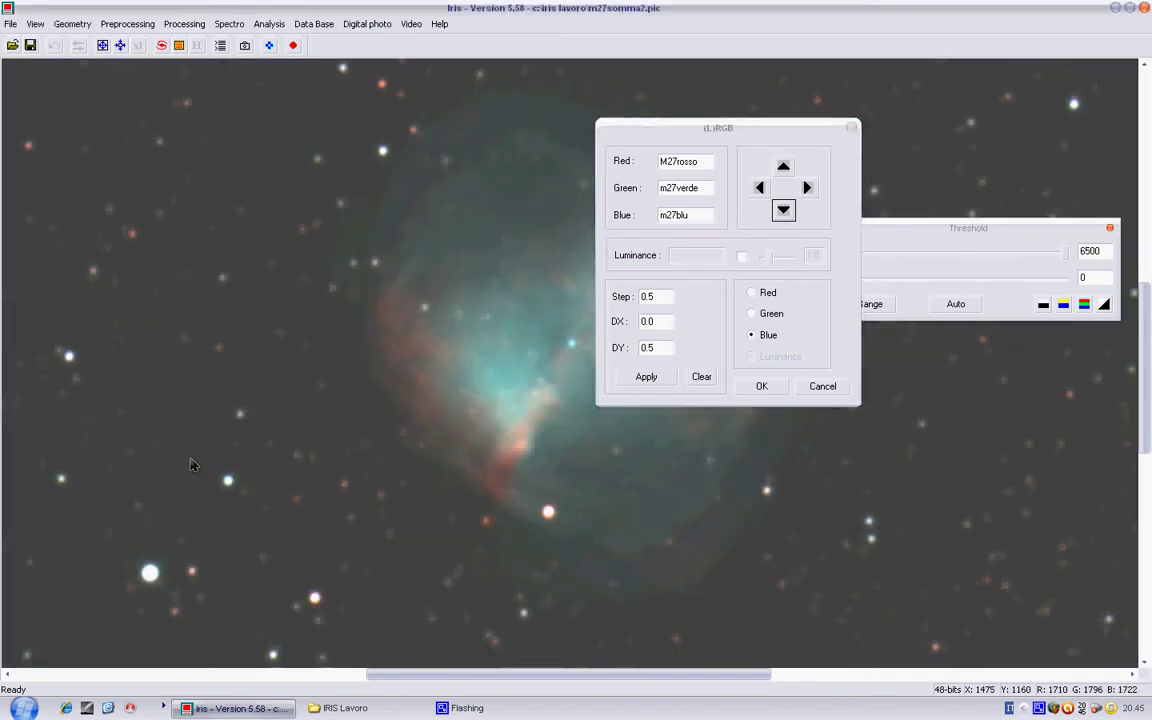
left_click_drag(191, 460, 266, 516)
- Set the alignment step to 0 and accept the recombined RGB image
left_click(965, 246)
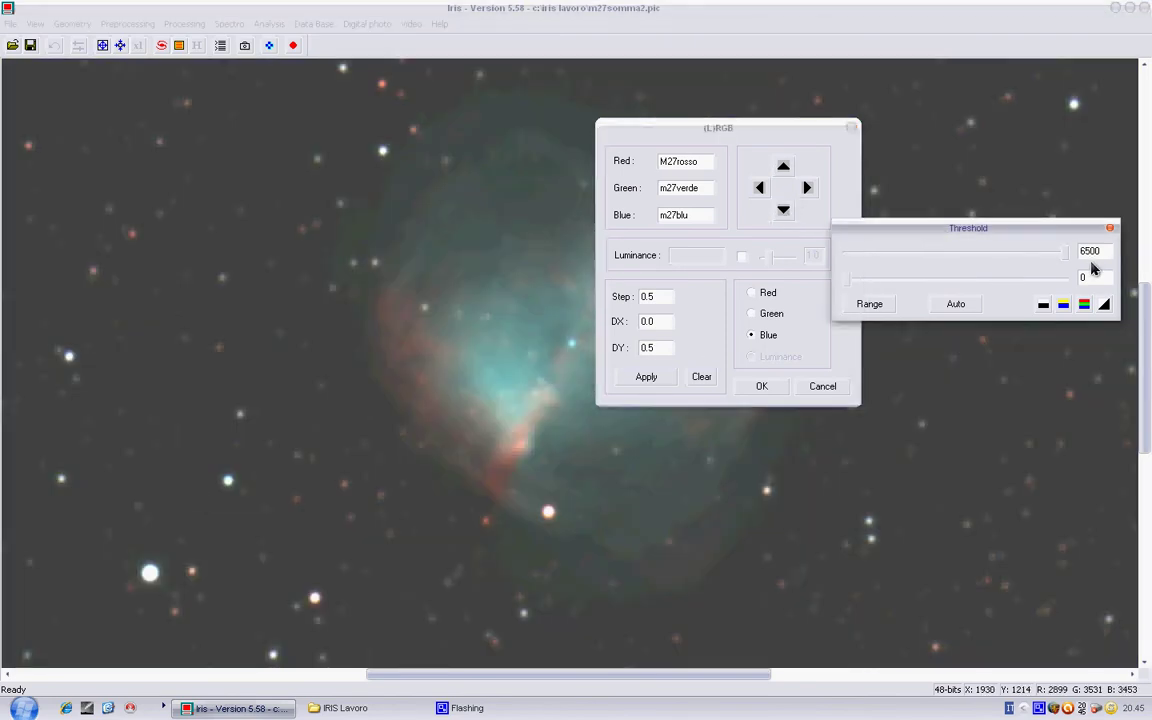
left_click_drag(1070, 258, 1144, 257)
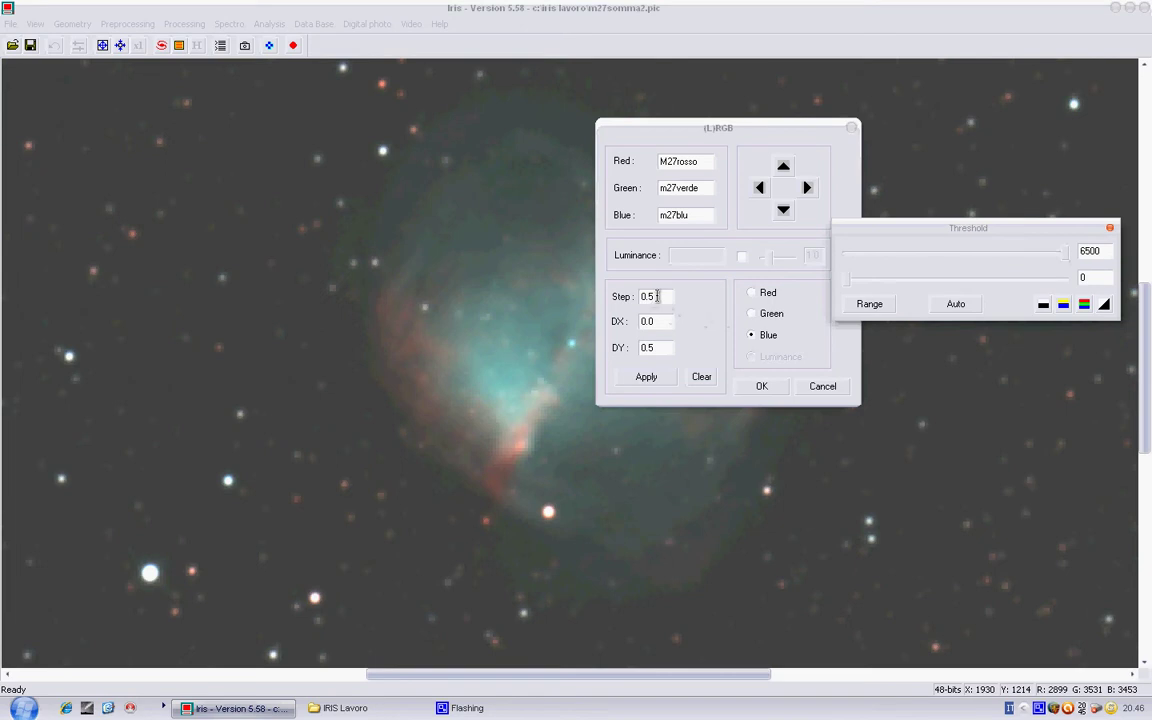
left_click(662, 297)
key("BackSpace")
key("BackSpace")
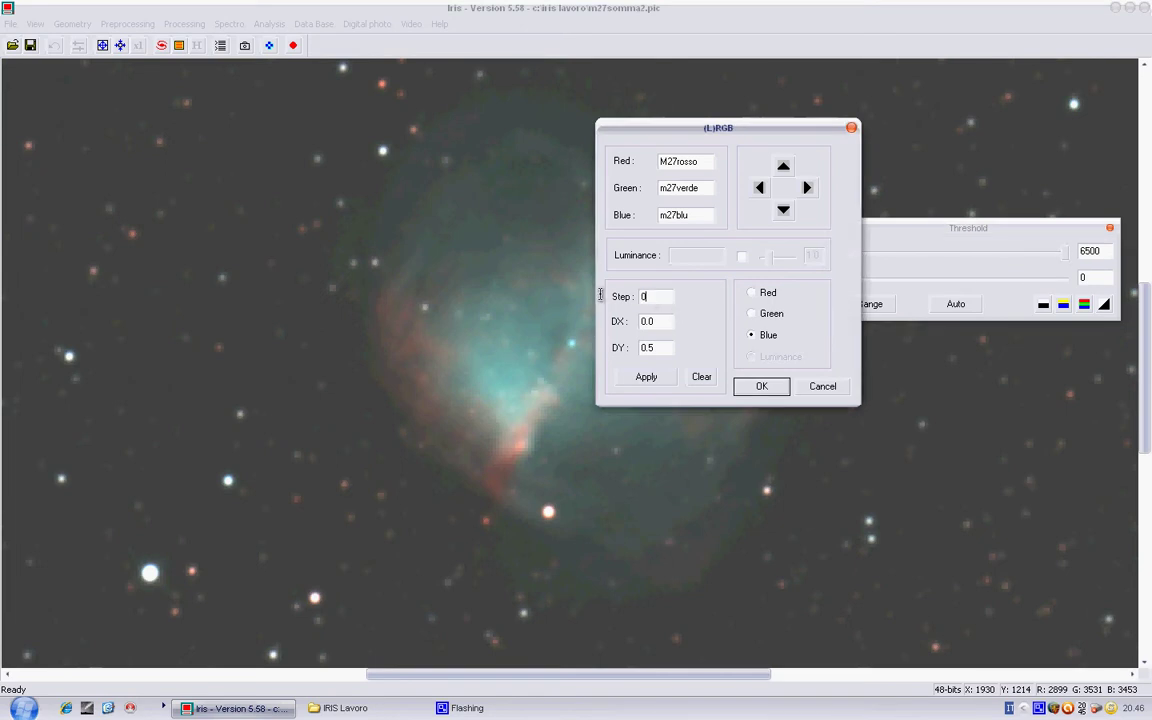
left_click(762, 387)
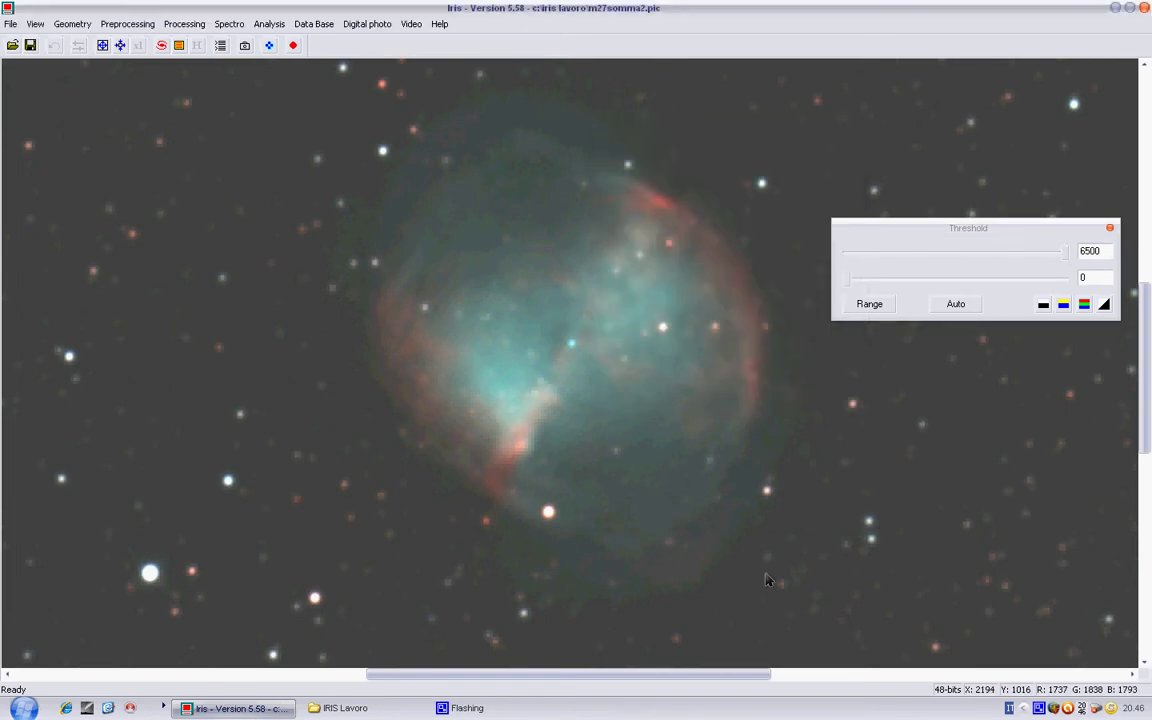
right_click(1040, 708)
left_click(1062, 676)
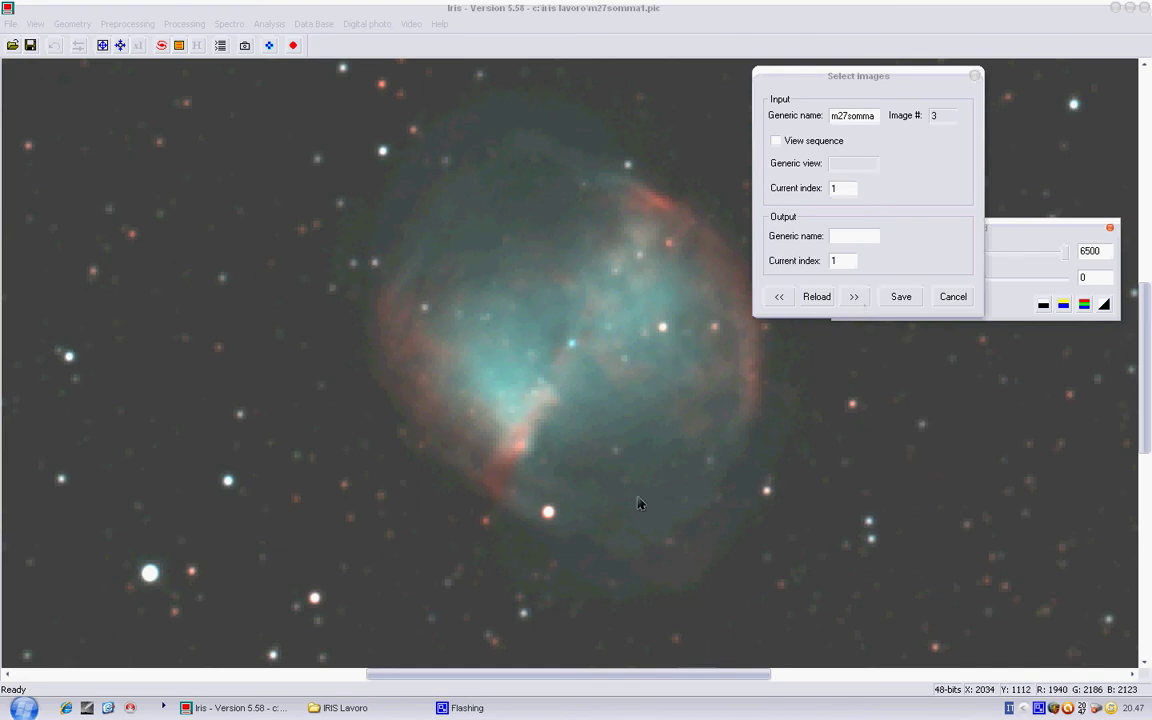
- Compare images 1 and 2 of the m27somma sequence, framing the bright star below the nebula in each
left_click_drag(506, 478, 588, 546)
left_click(853, 297)
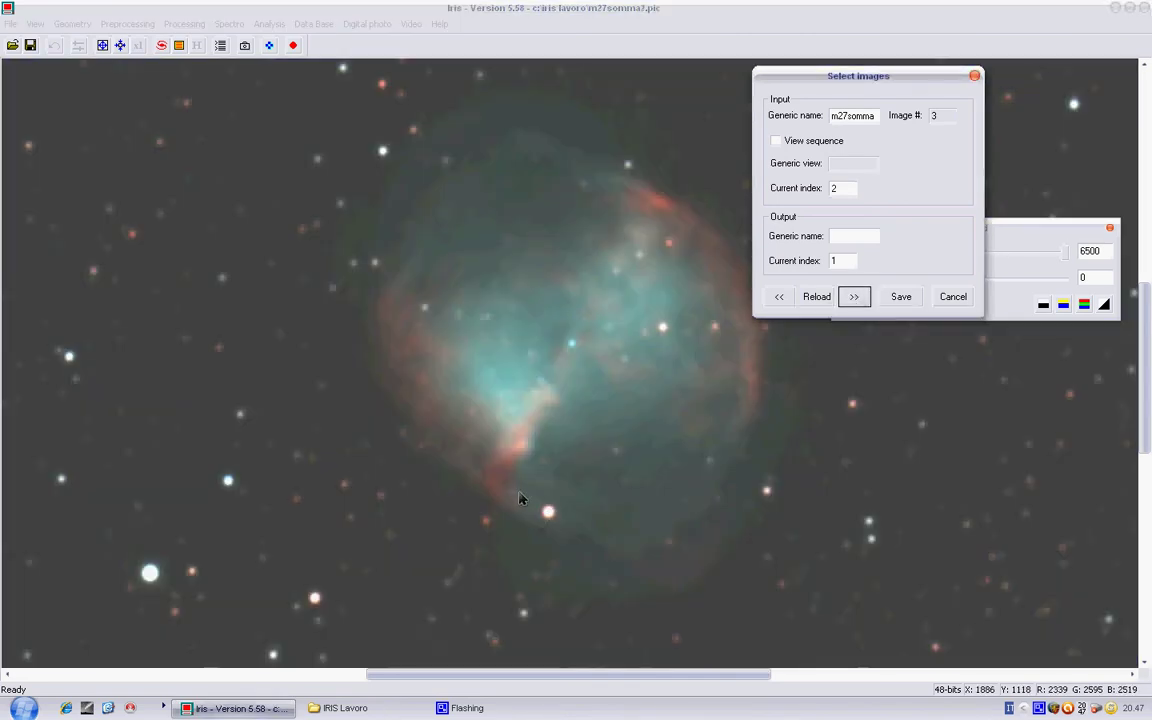
left_click_drag(514, 484, 581, 545)
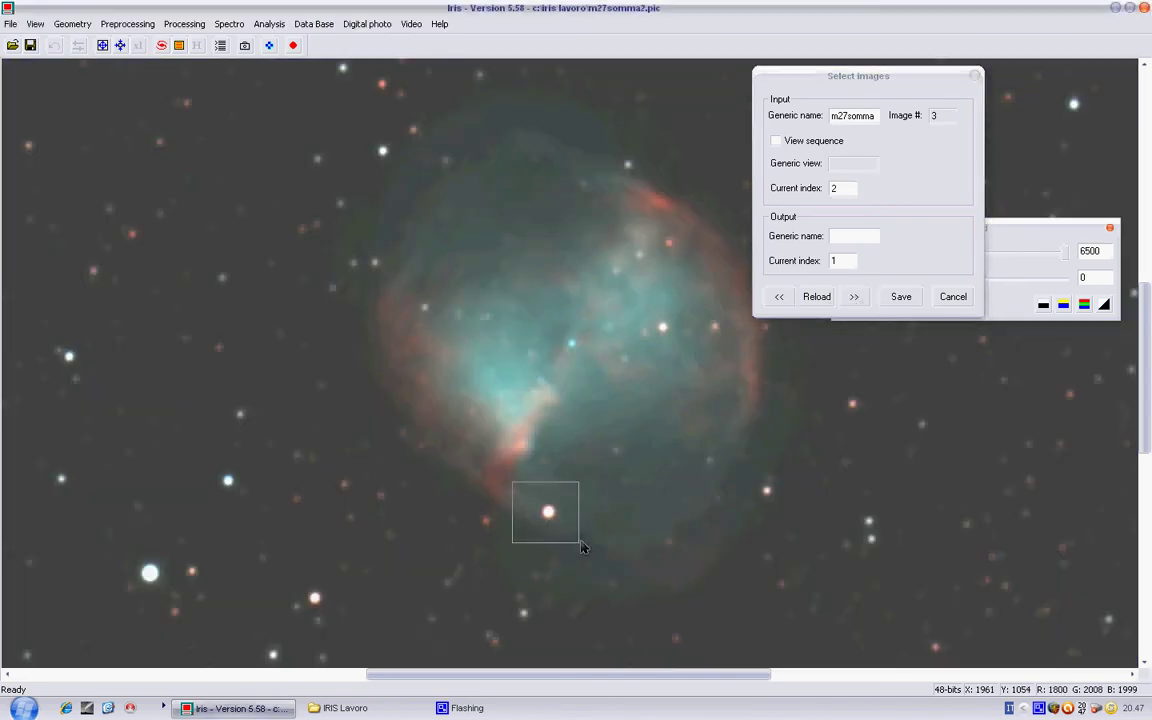
- Inspect the outer edges and corners of image 2 for registration borders and star quality
left_click_drag(1146, 370, 1147, 686)
left_click_drag(730, 675, 1100, 676)
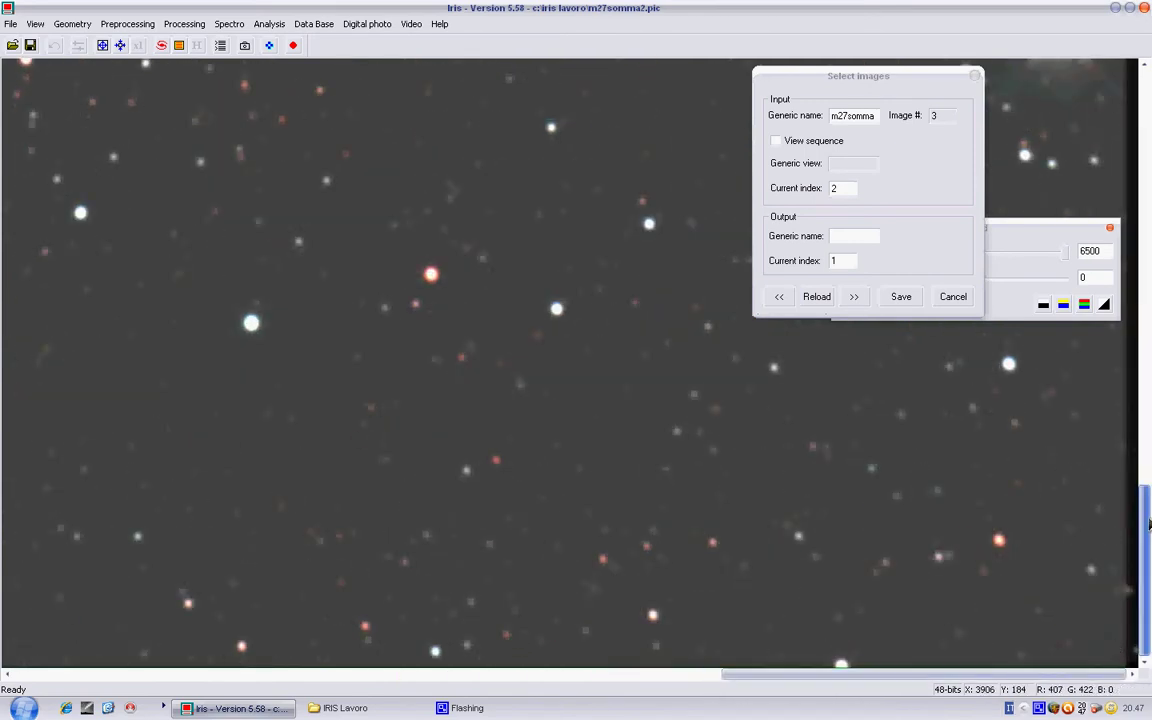
left_click_drag(1148, 550, 1150, 130)
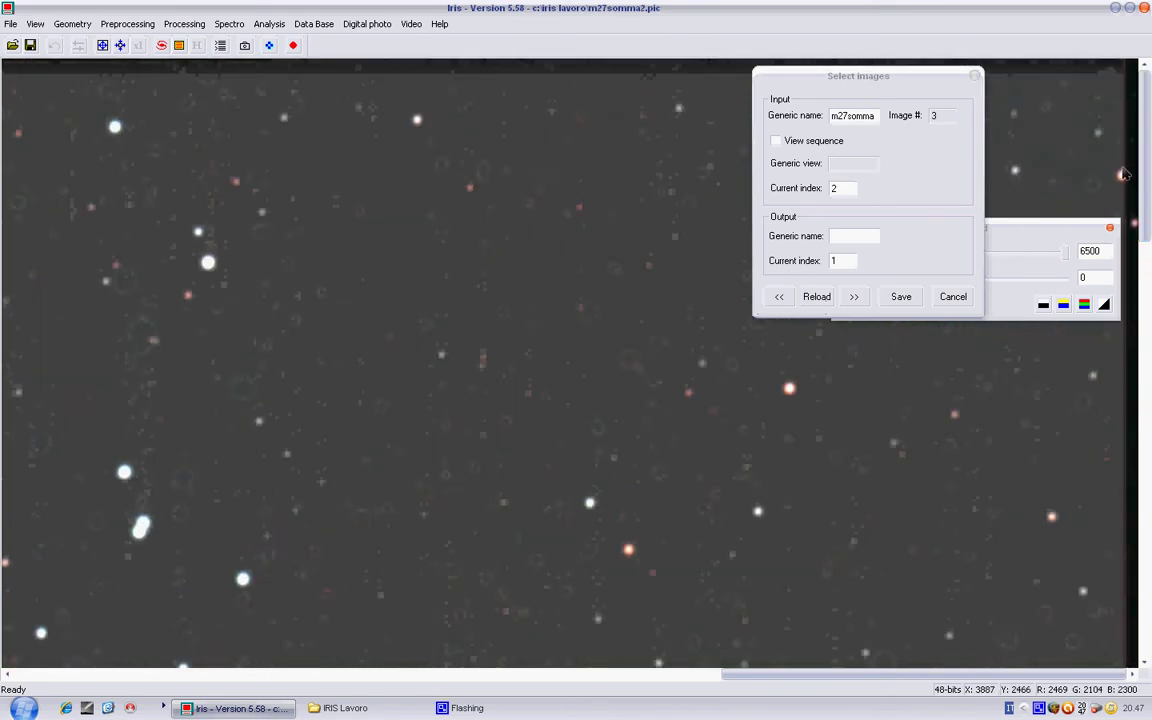
left_click_drag(921, 682, 200, 682)
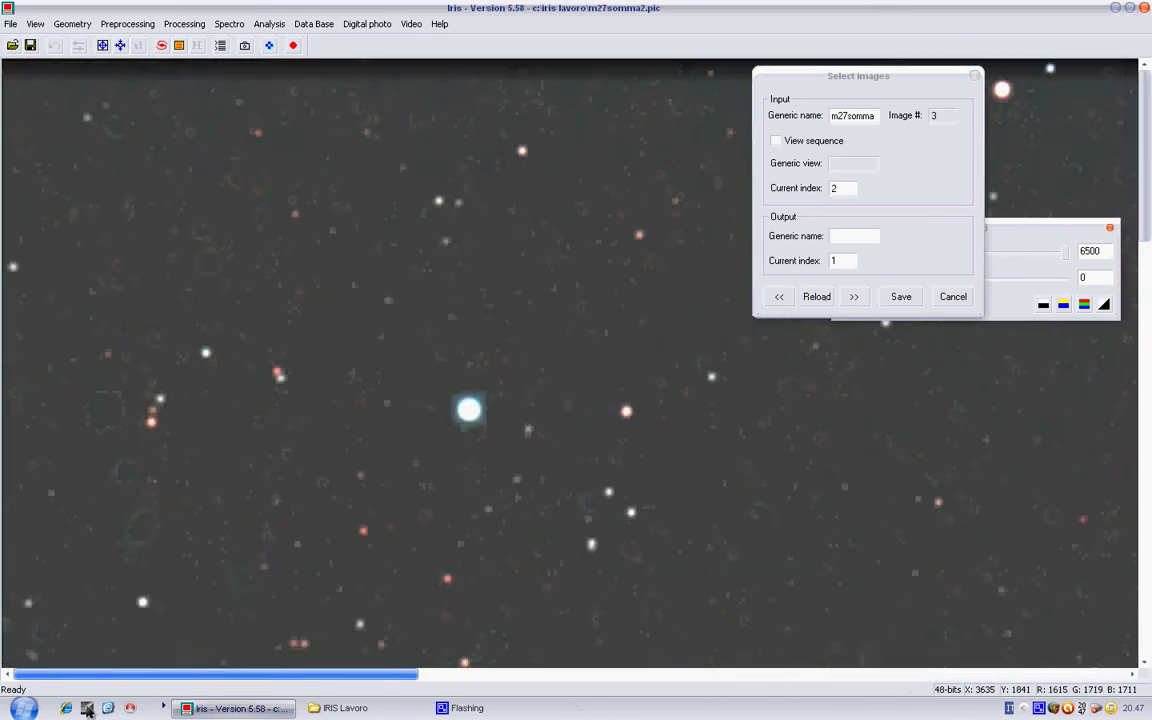
left_click_drag(1146, 215, 1148, 648)
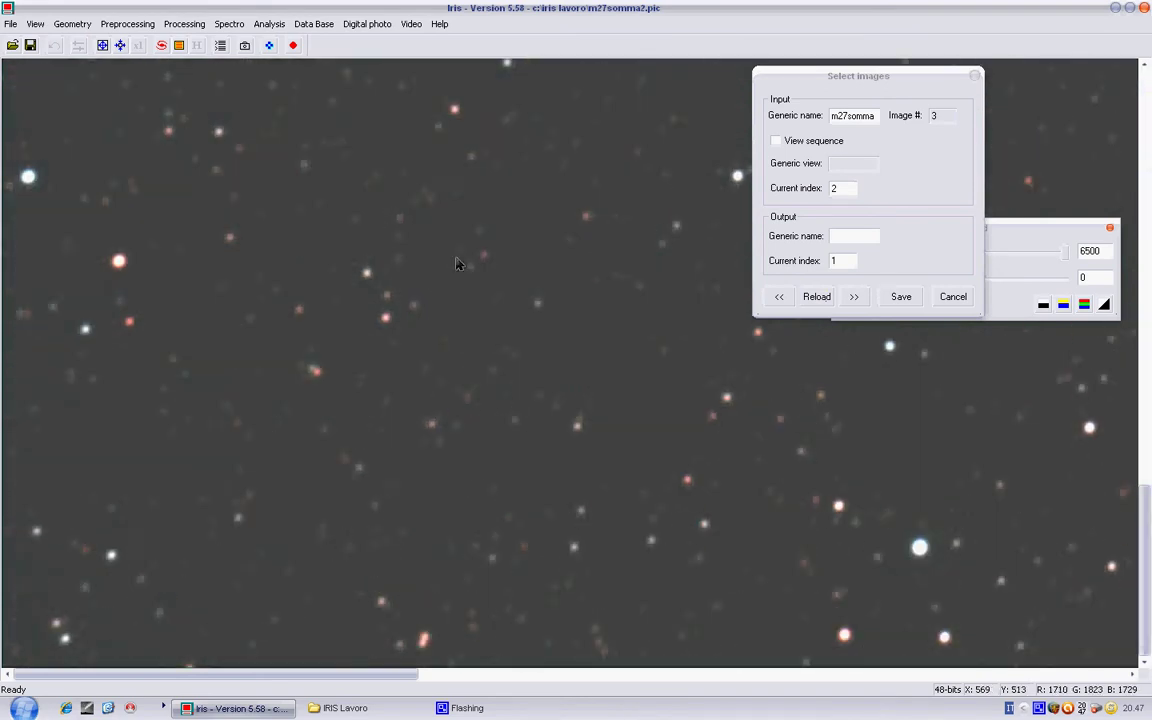
- View image 2 of the m27somma sequence as a whole, and inspect the nebula at its centre at full scale
left_click(120, 45)
left_click(120, 45)
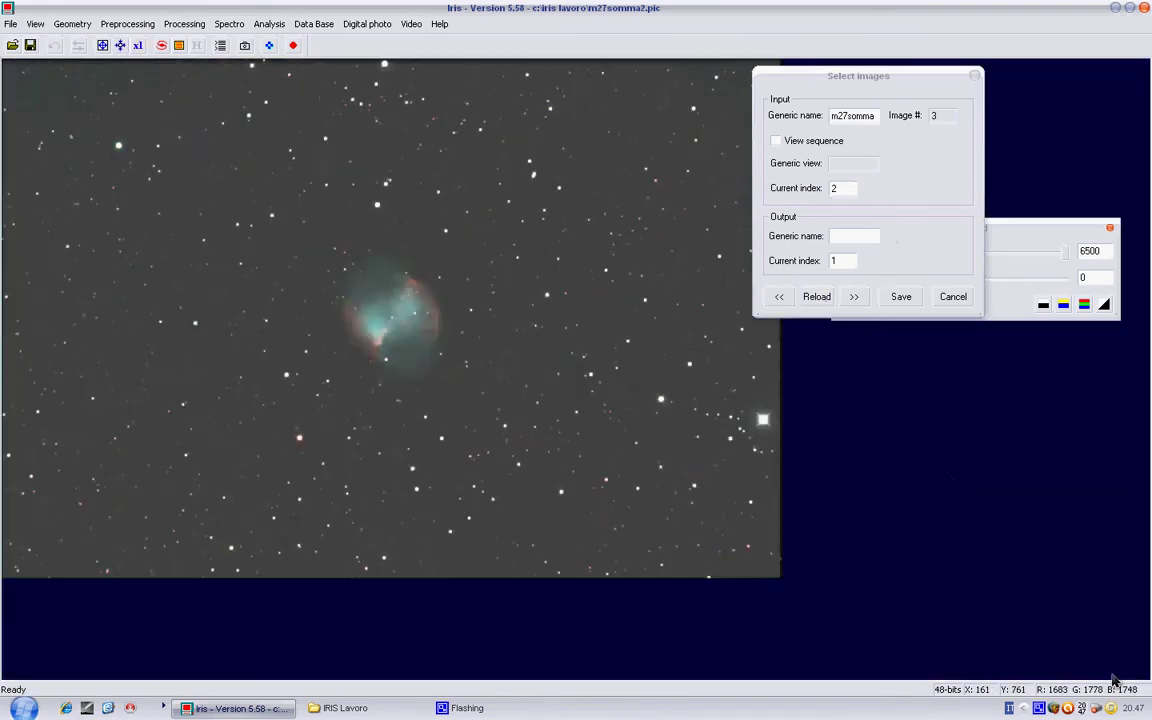
right_click(1040, 708)
left_click(1065, 676)
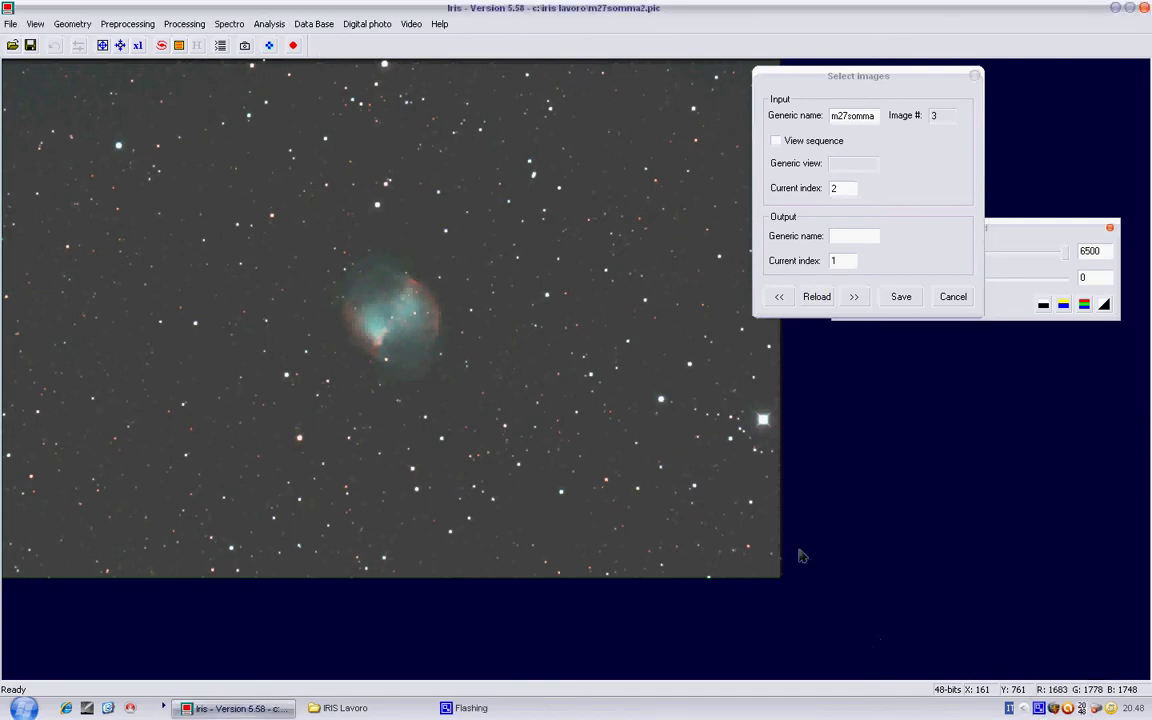
left_click(139, 47)
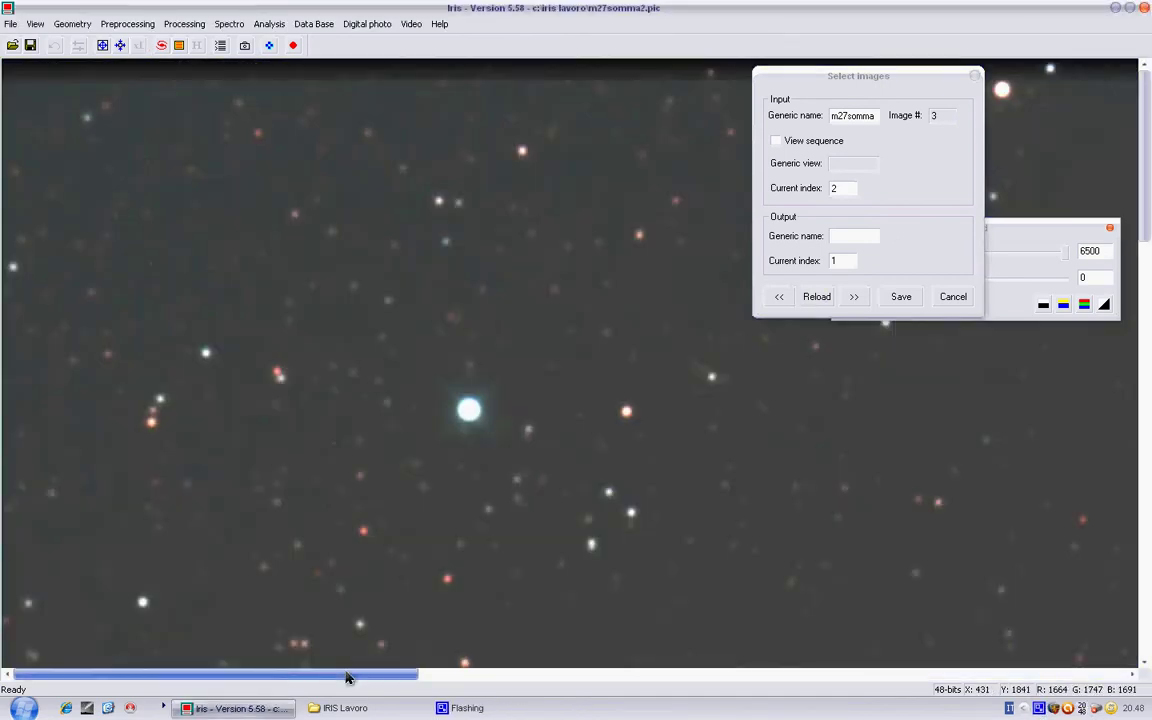
left_click_drag(347, 675, 760, 676)
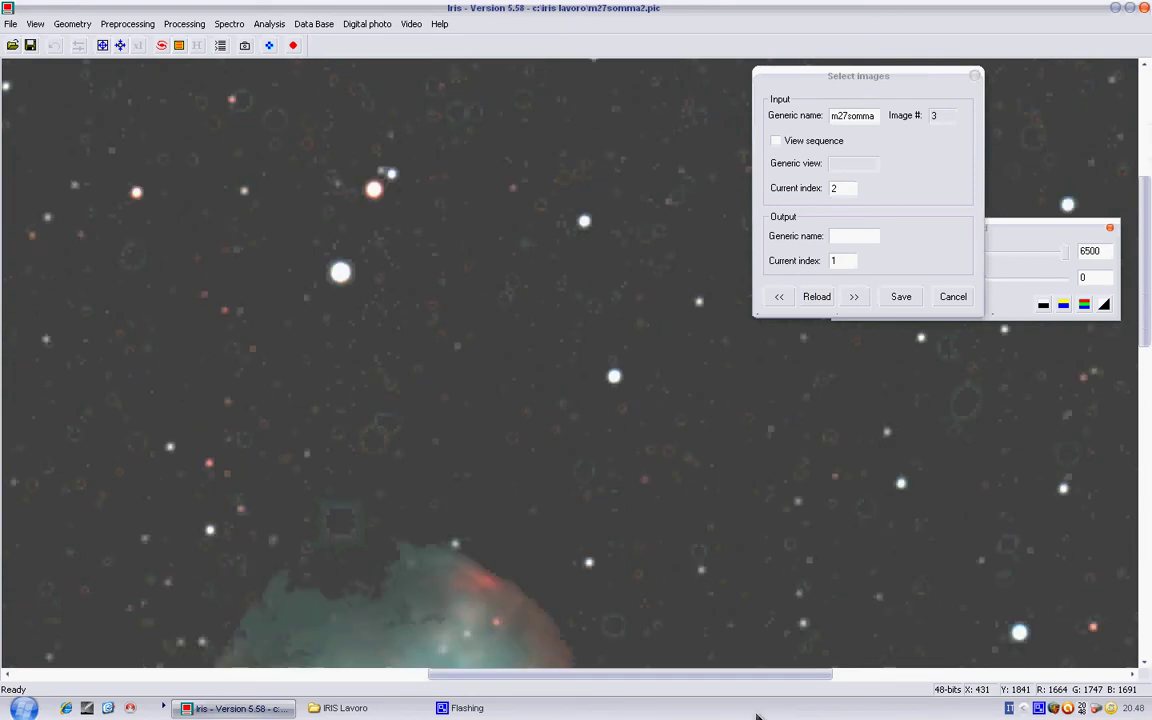
scroll(757, 716, "down", 5)
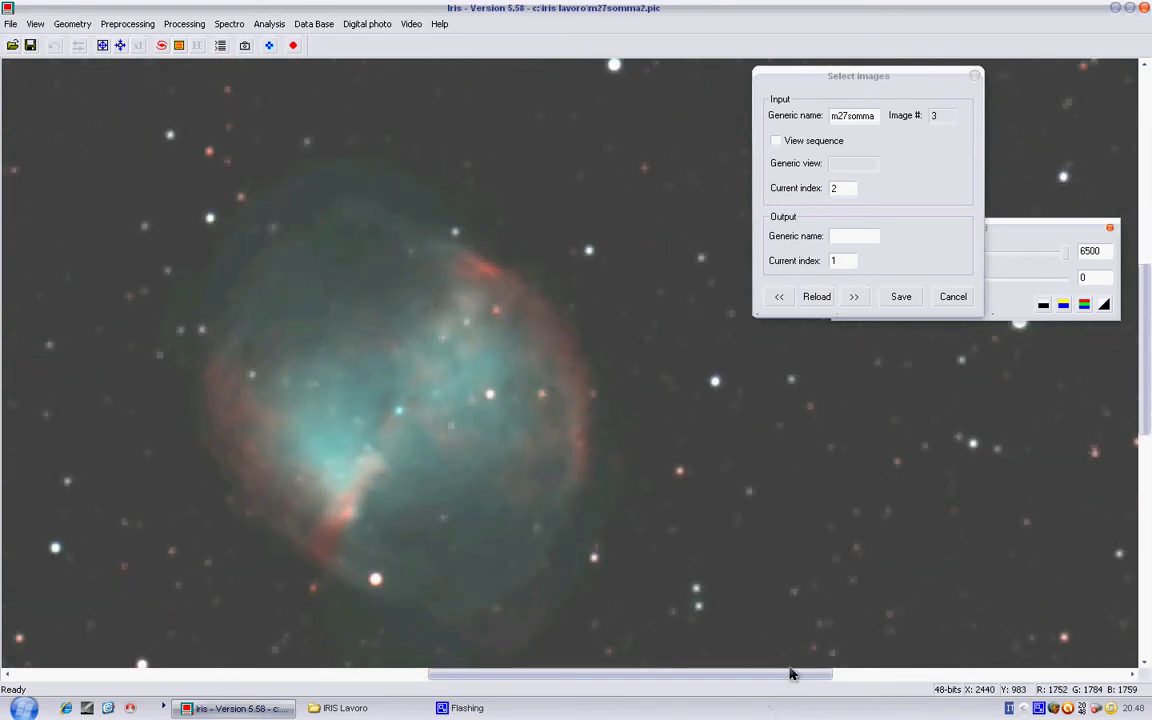
left_click_drag(790, 675, 747, 675)
mouse_move(789, 666)
left_mouse_down()
mouse_move(746, 626)
mouse_move(620, 600)
mouse_move(746, 548)
left_mouse_up()
left_click(697, 376)
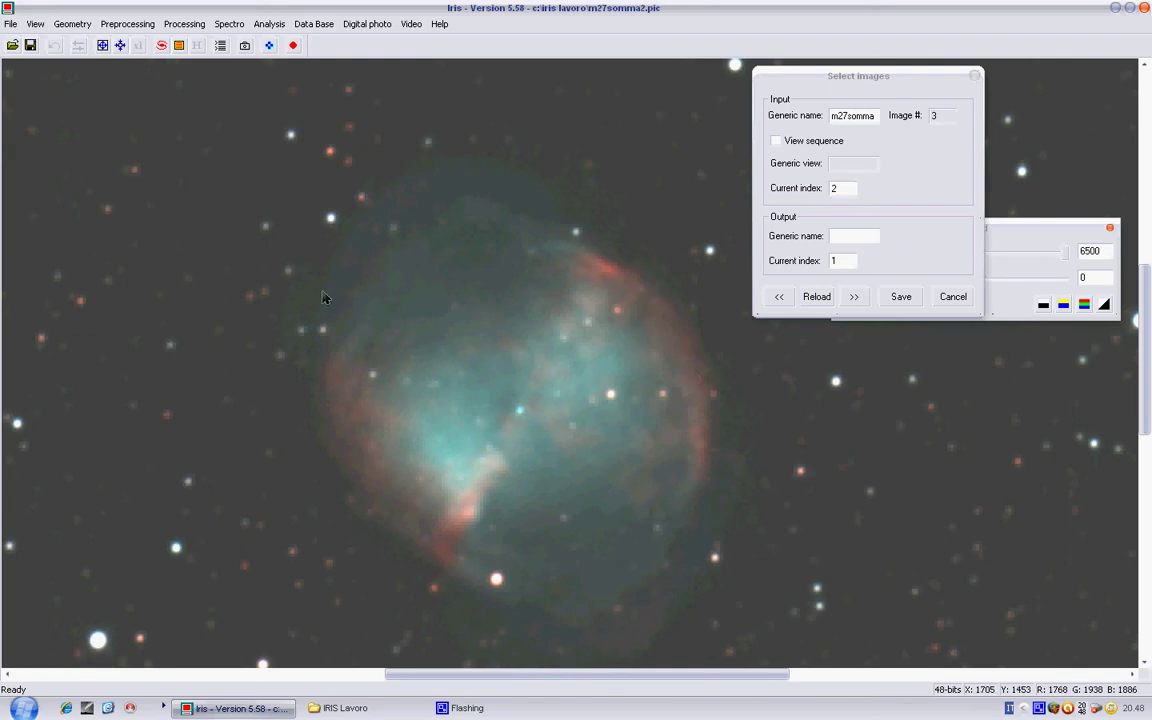
- Open the green layer m27verde and save it as col1
left_click(13, 46)
left_click_drag(437, 391, 728, 394)
double_click(440, 351)
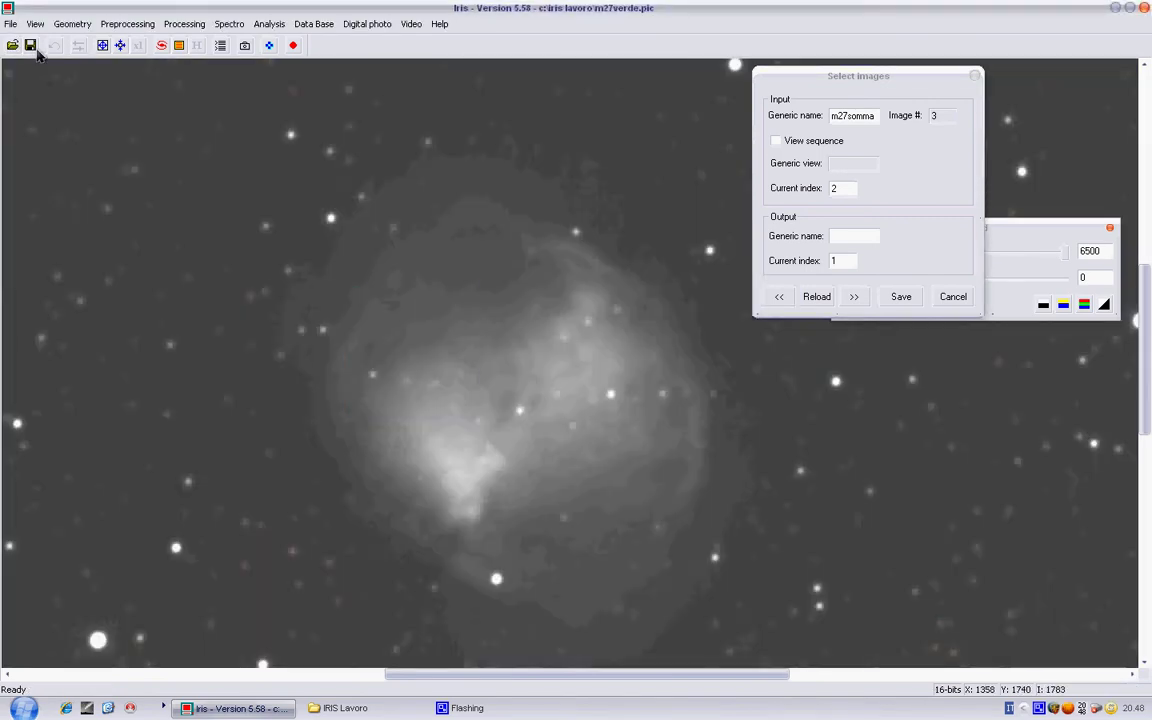
left_click(30, 47)
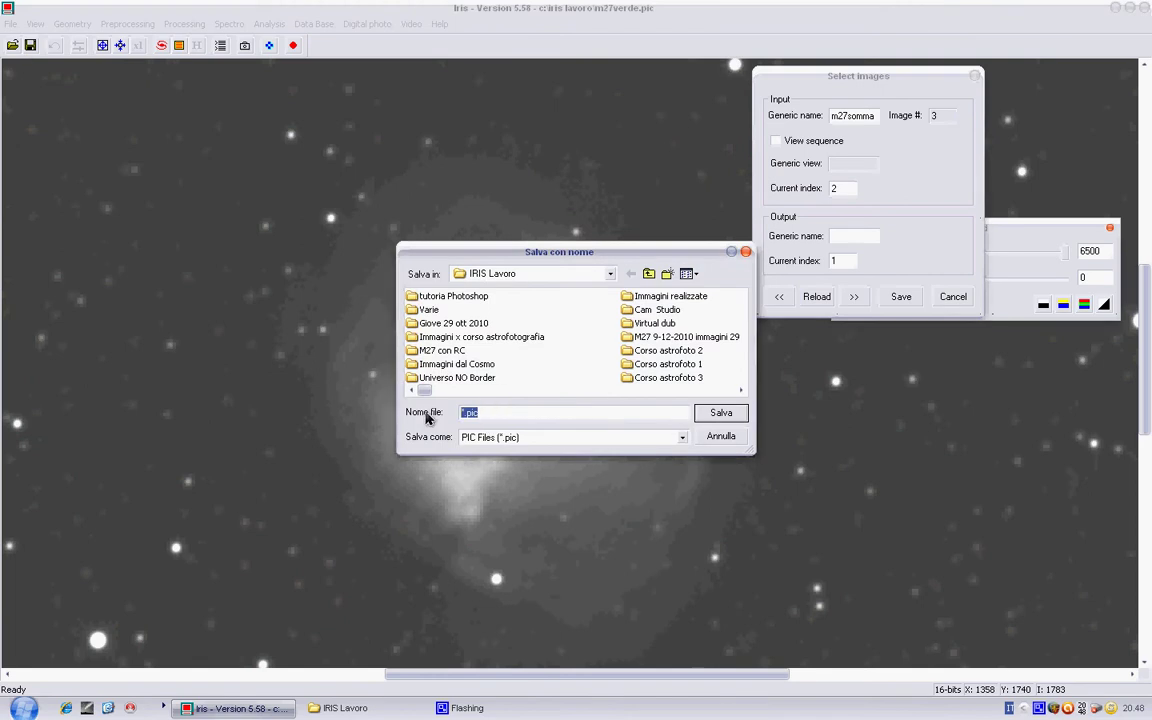
type("col")
left_click(725, 413)
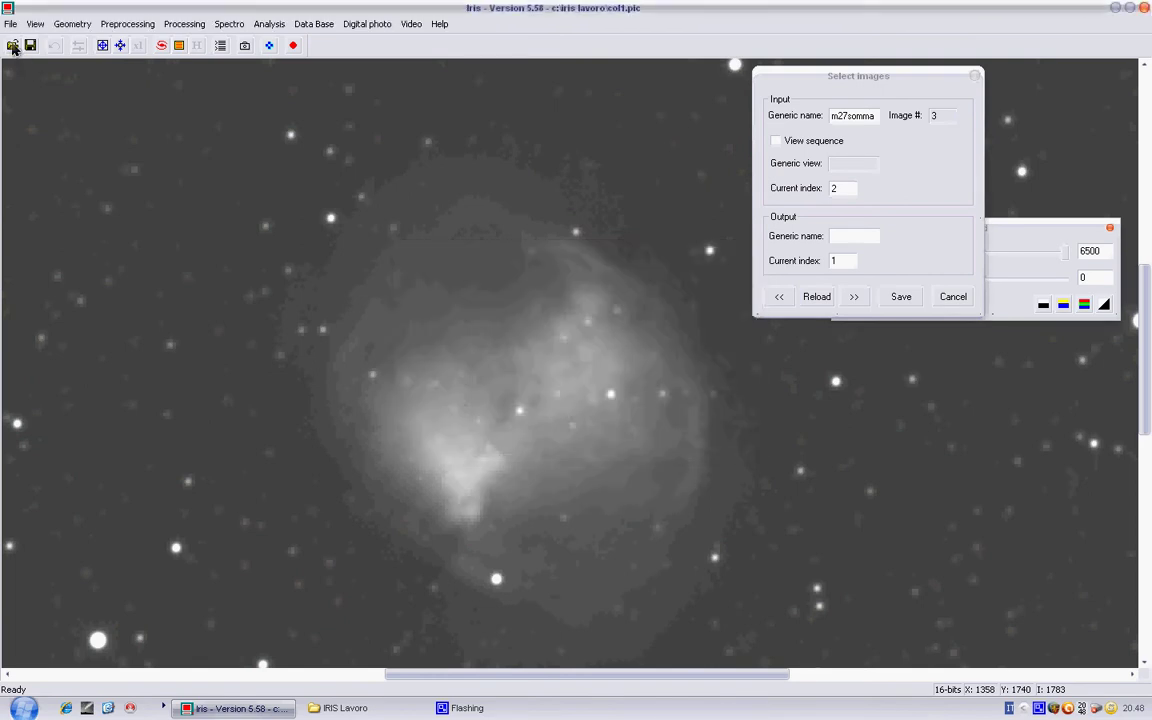
- Open the red layer m27rosso and save it as col2
left_click(13, 46)
left_click_drag(440, 390, 728, 390)
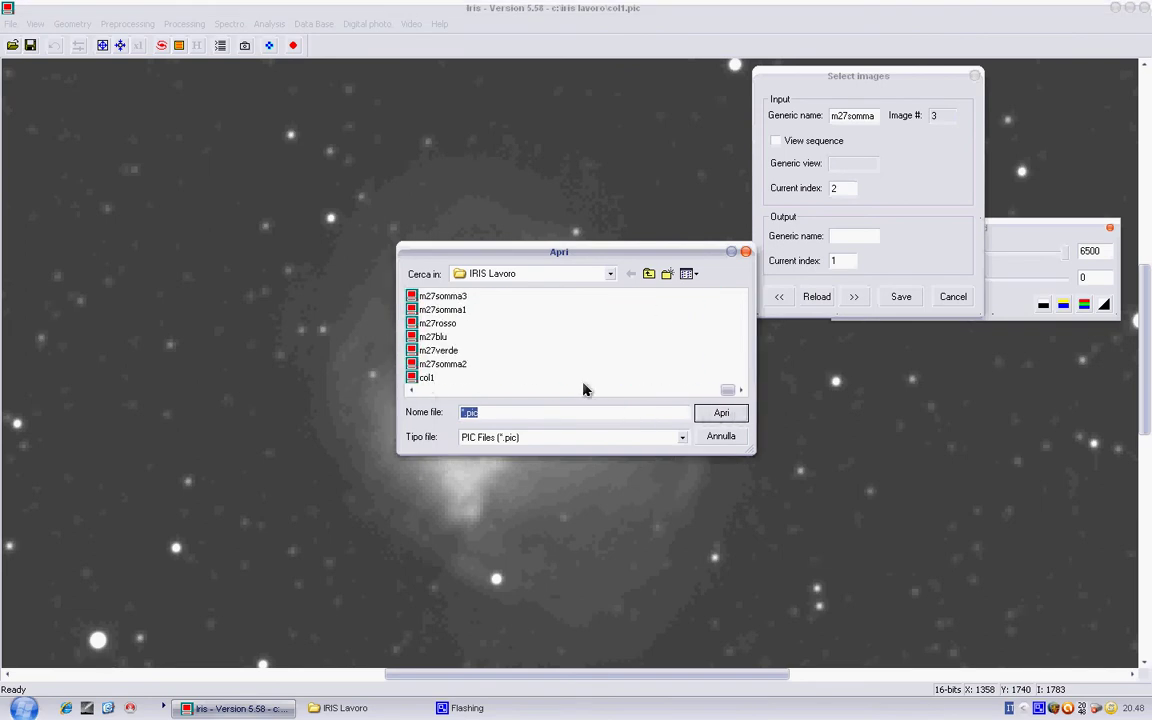
double_click(440, 324)
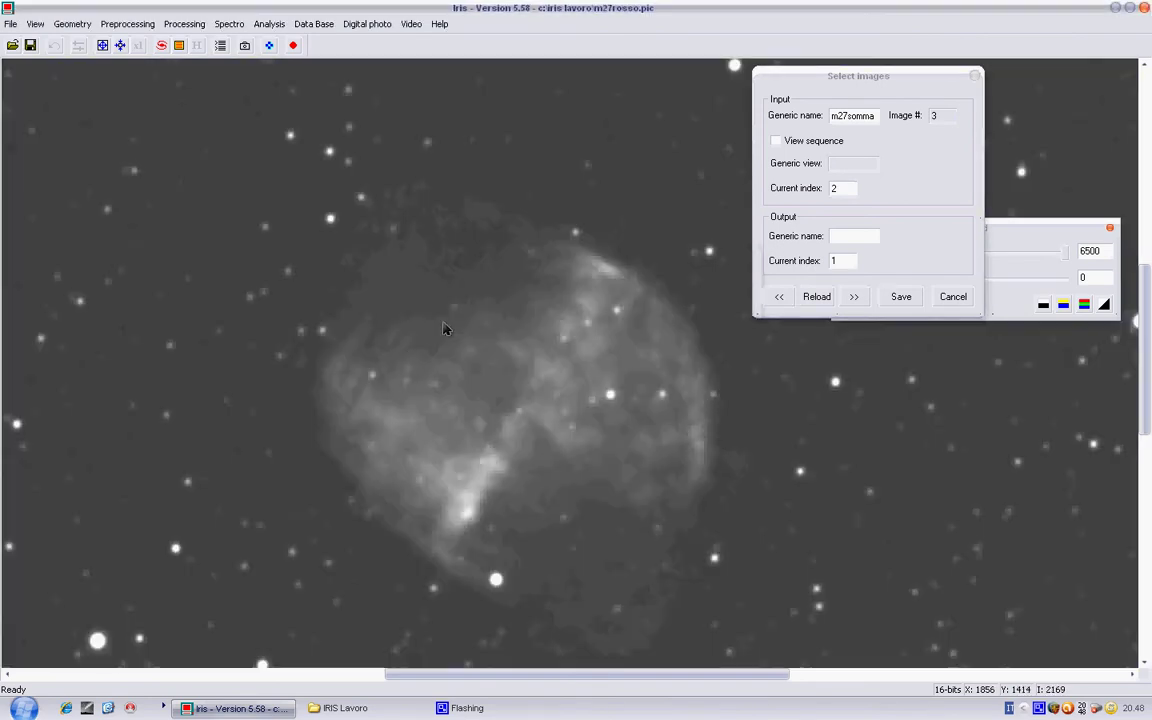
left_click(31, 46)
type("col21")
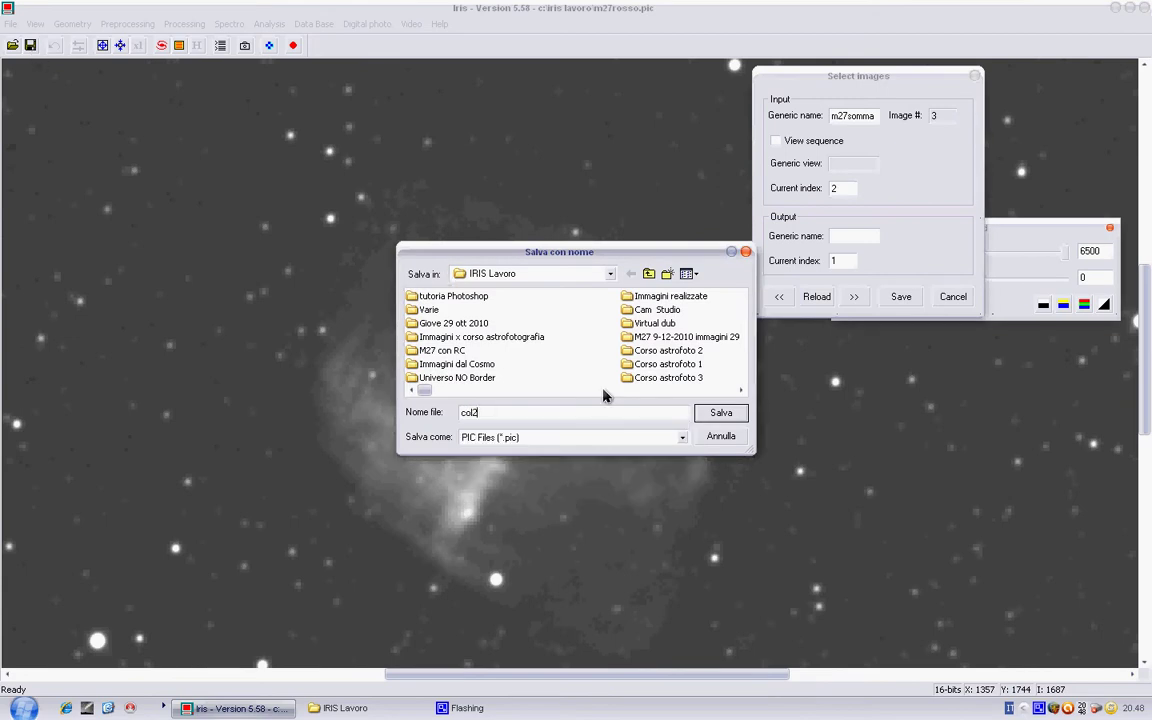
left_click(720, 412)
- Open the blue layer m27blu and save it as col3
left_click(13, 46)
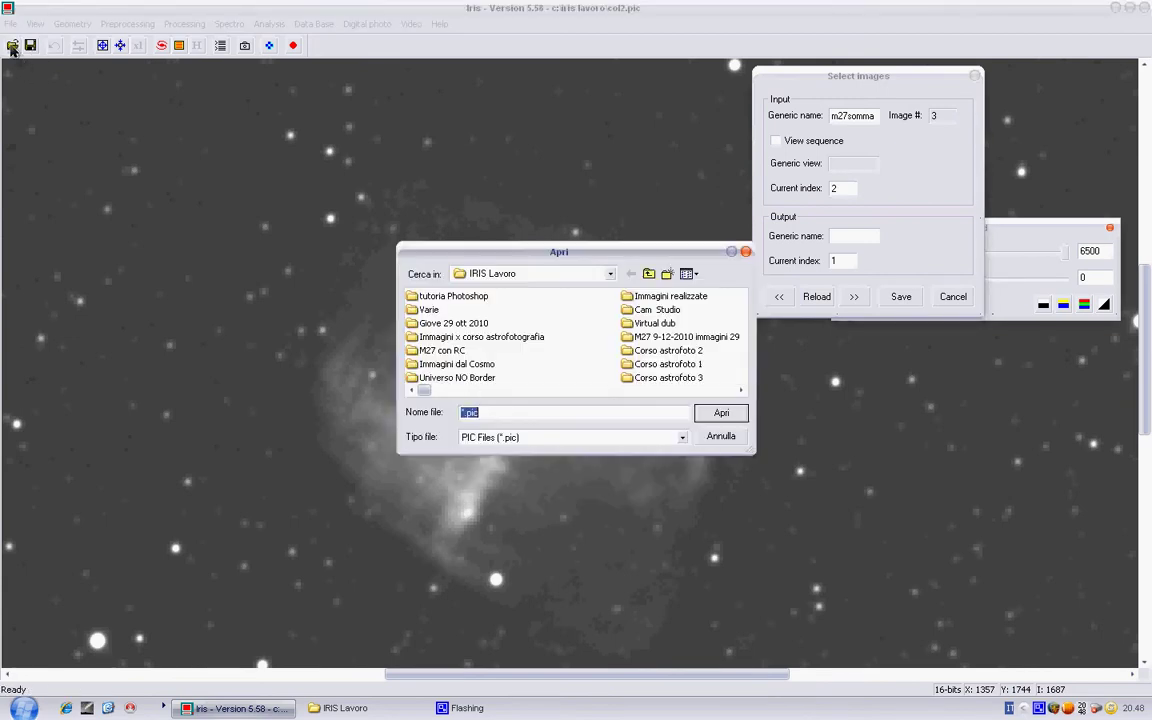
scroll(395, 355, "down", 5)
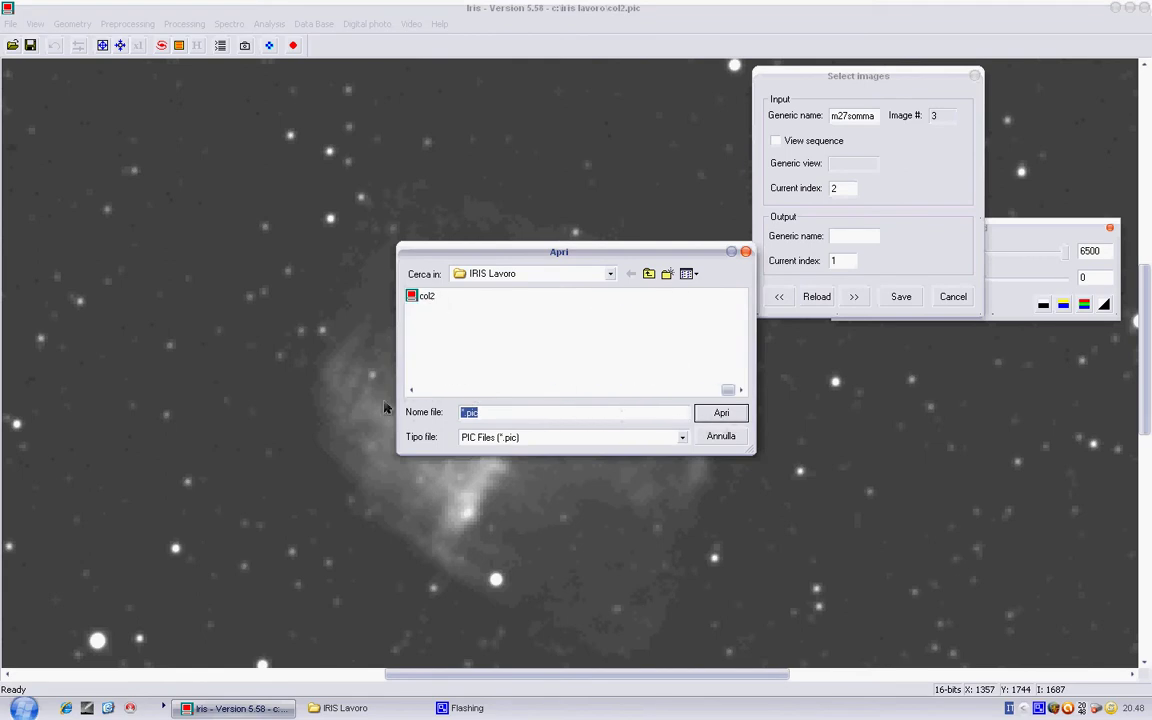
scroll(420, 385, "up", 5)
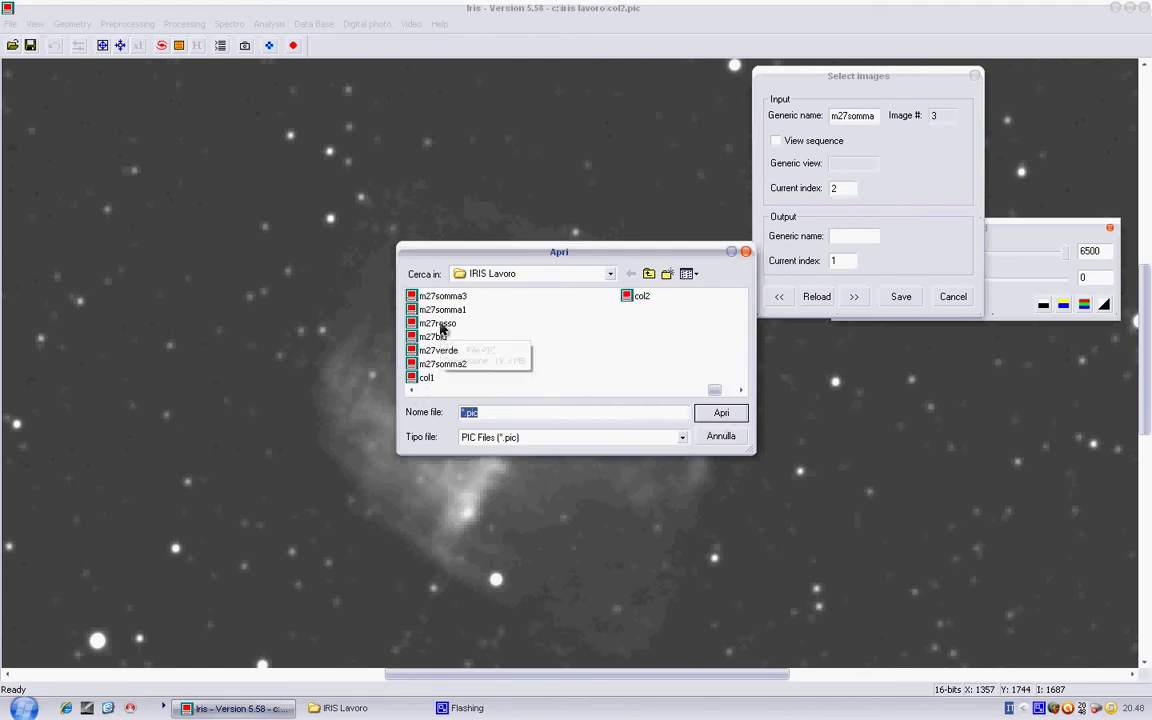
double_click(438, 336)
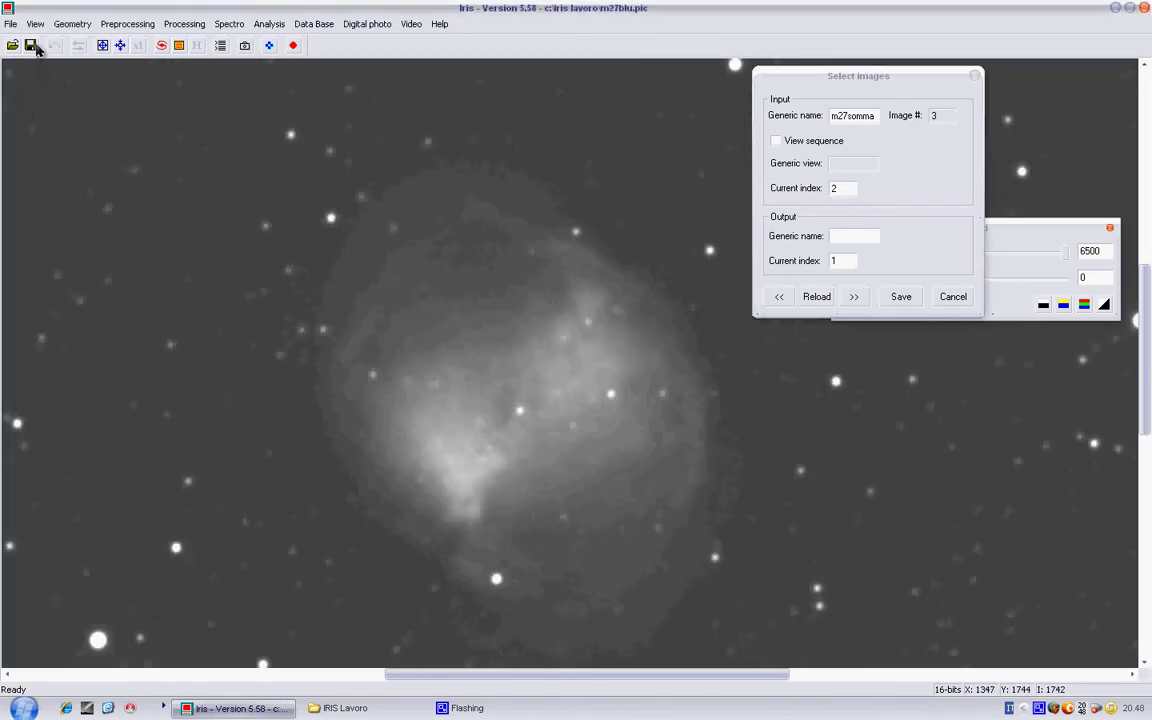
left_click(33, 46)
type("col32")
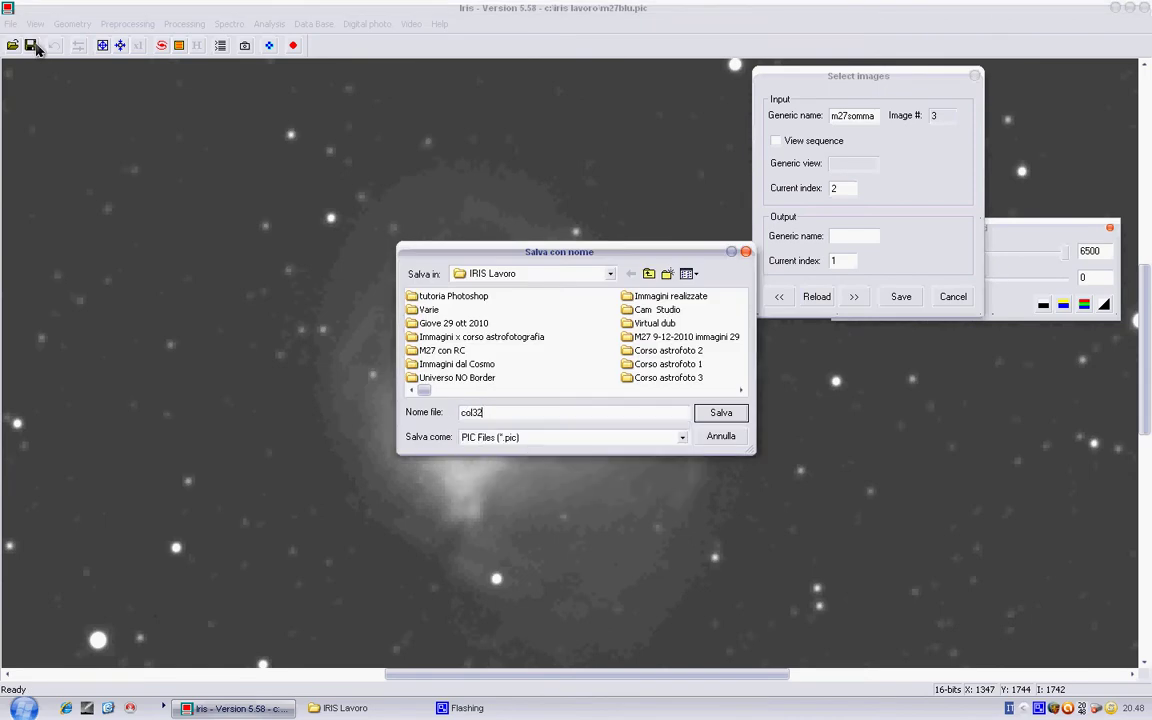
key("BackSpace")
left_click(724, 413)
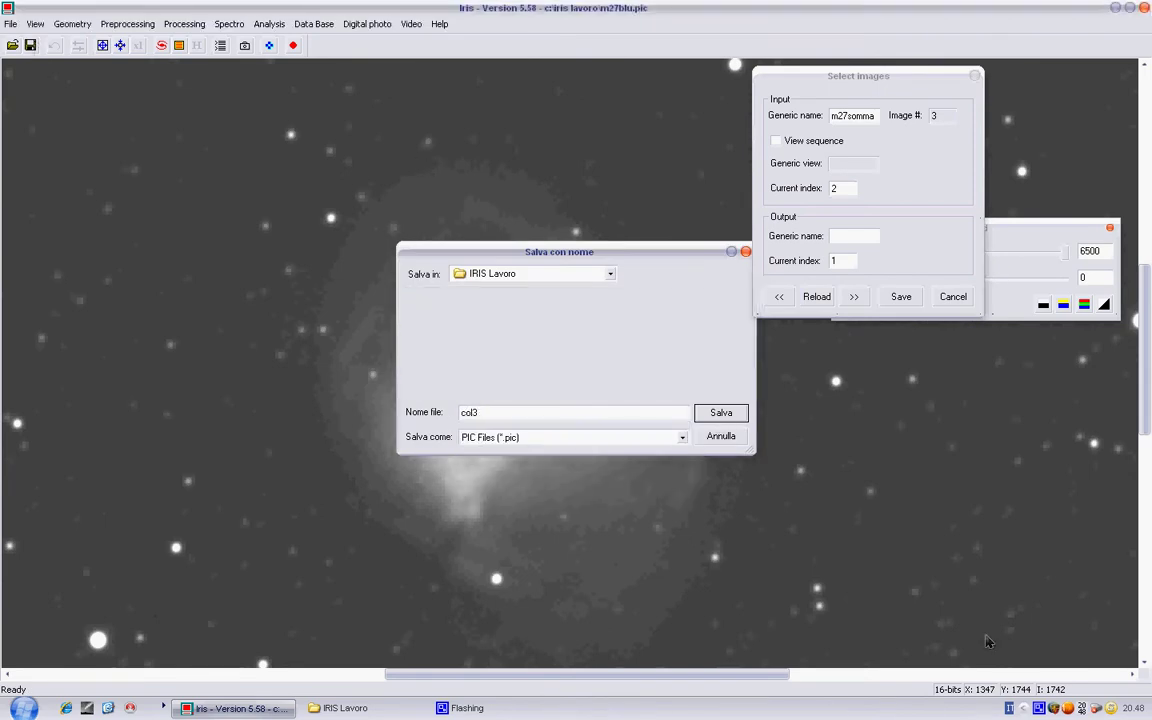
right_click(1027, 709)
left_click(1045, 676)
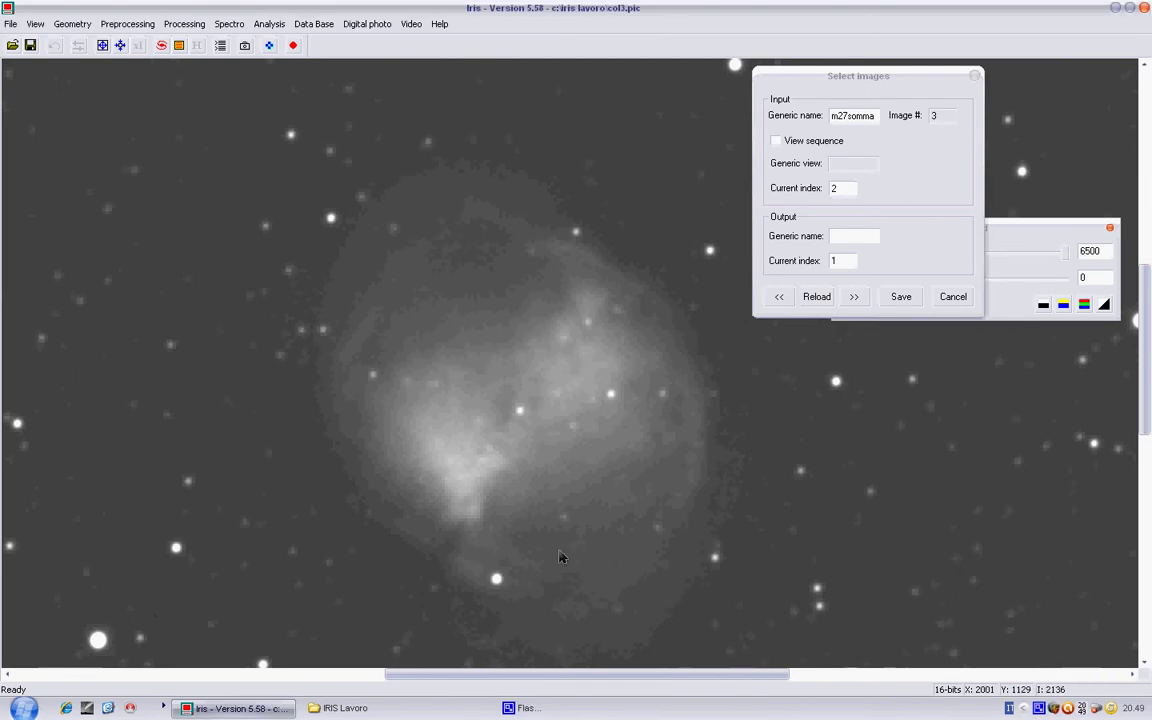
- Set up a stellar registration of the three col images into colx, using global matching with a cubic transformation
left_click(184, 24)
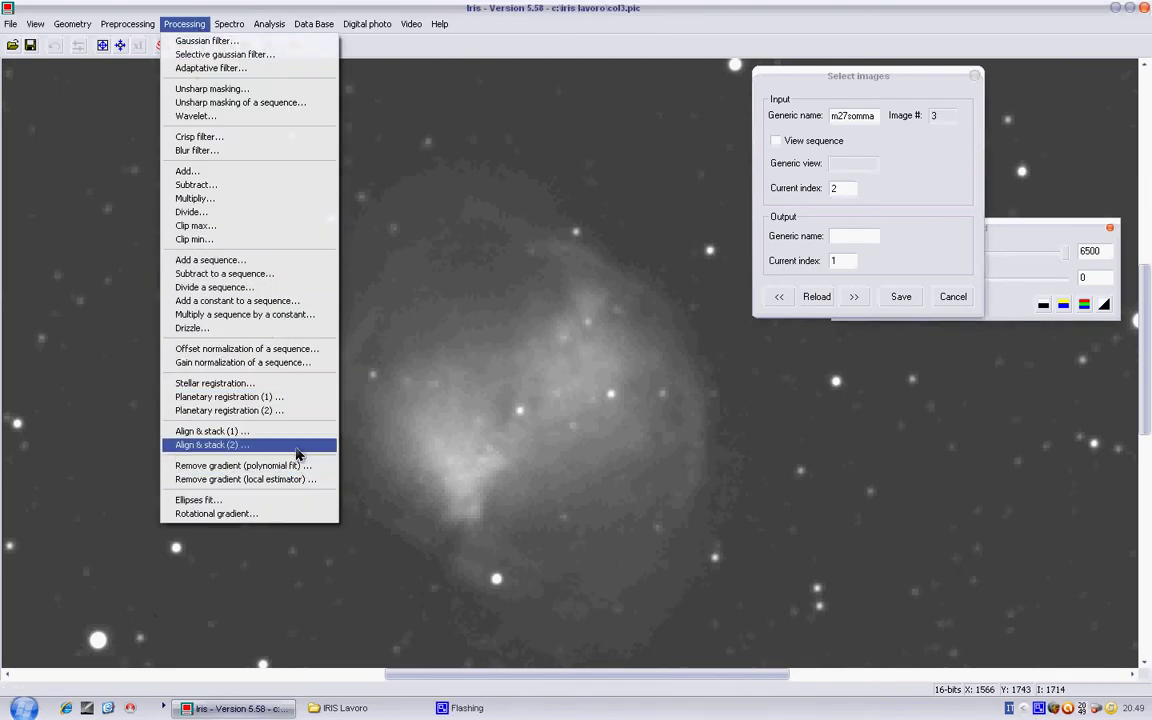
left_click(293, 387)
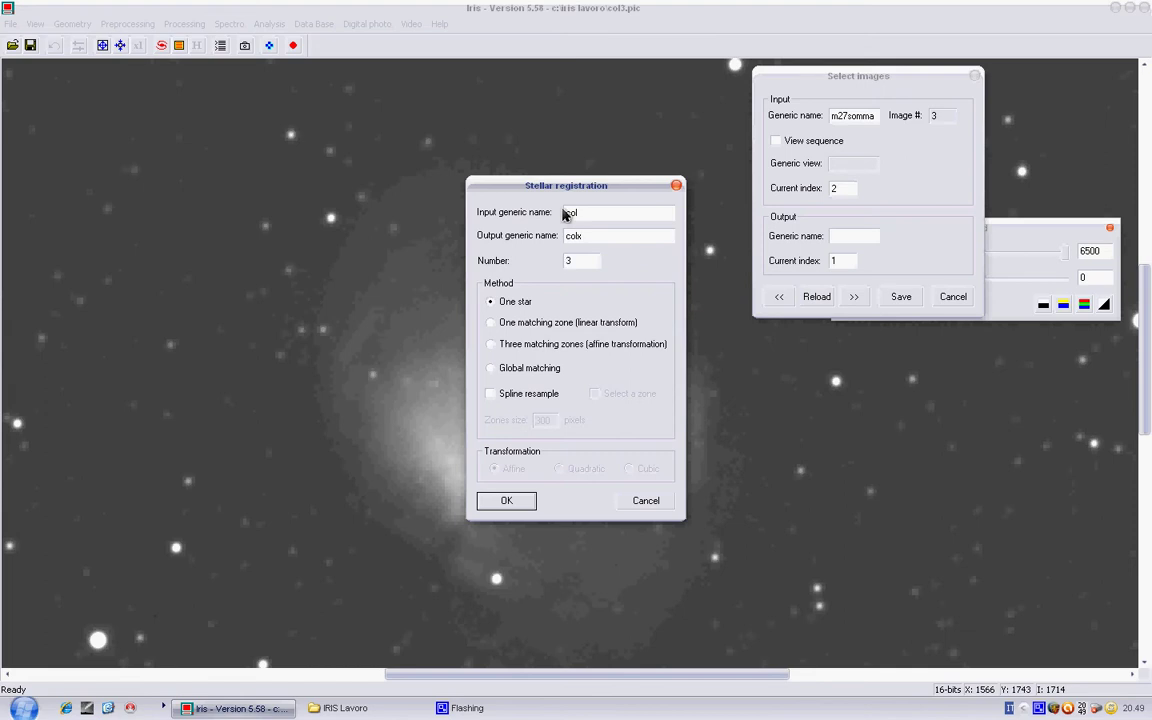
left_click(506, 369)
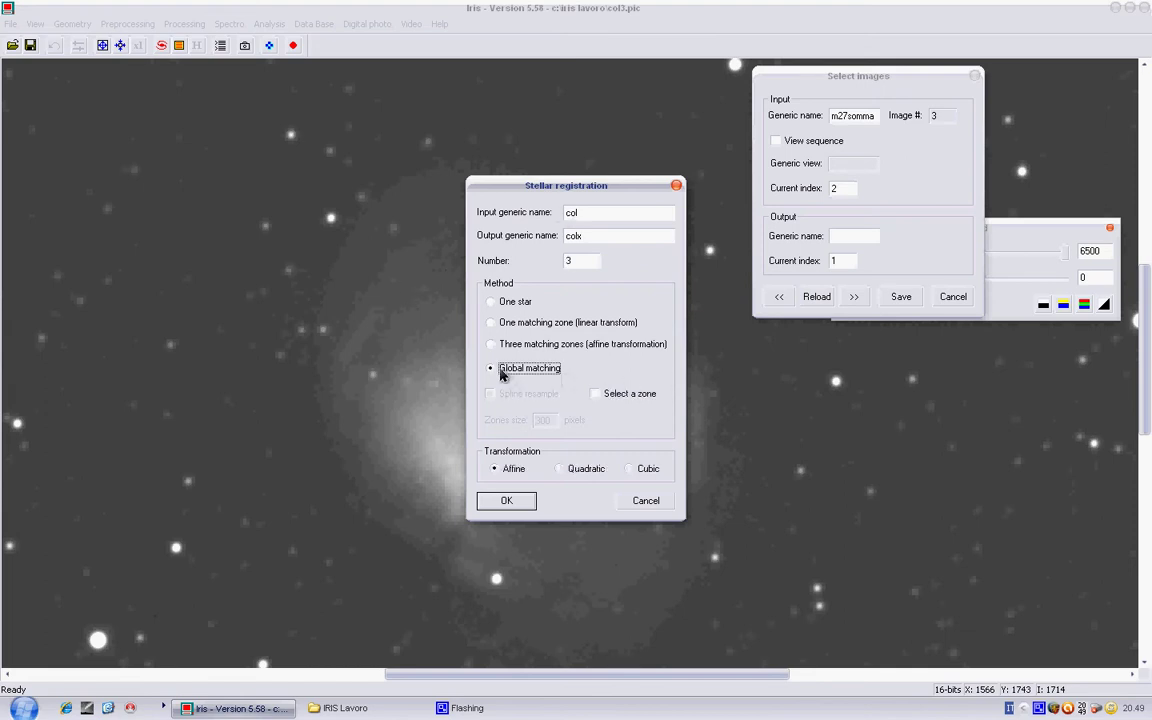
left_click(635, 469)
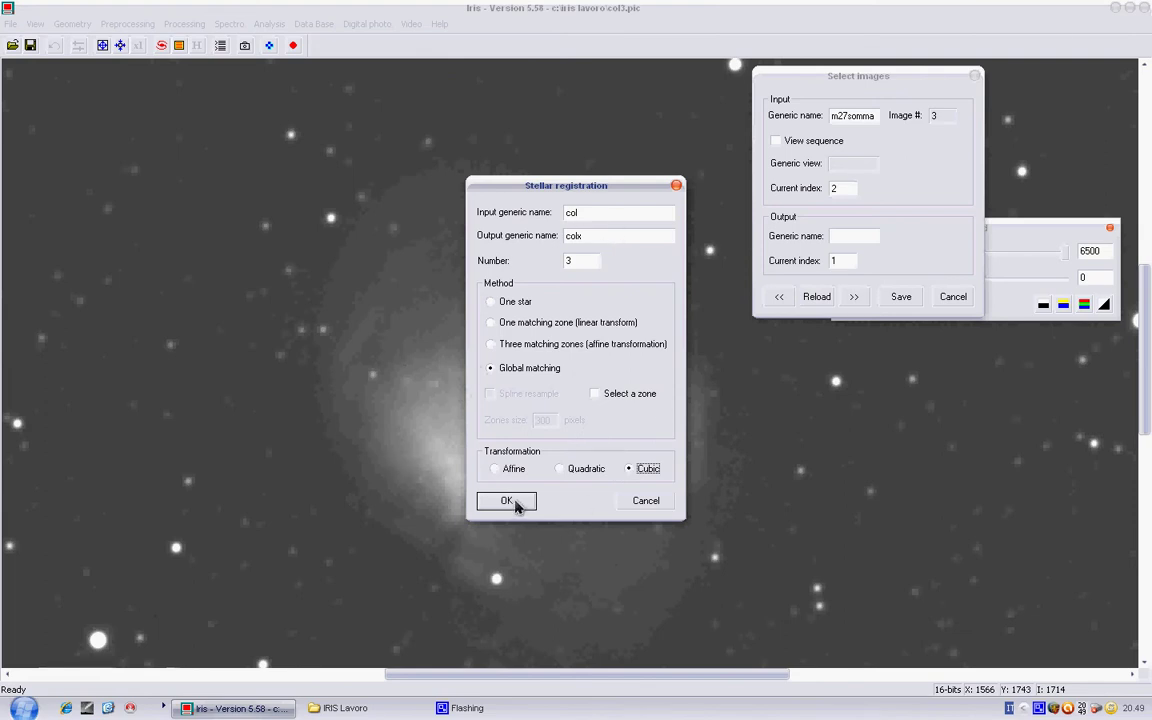
- Try the three matching zones method with 800-pixel zones and spline resampling, and return to global matching
left_click(490, 345)
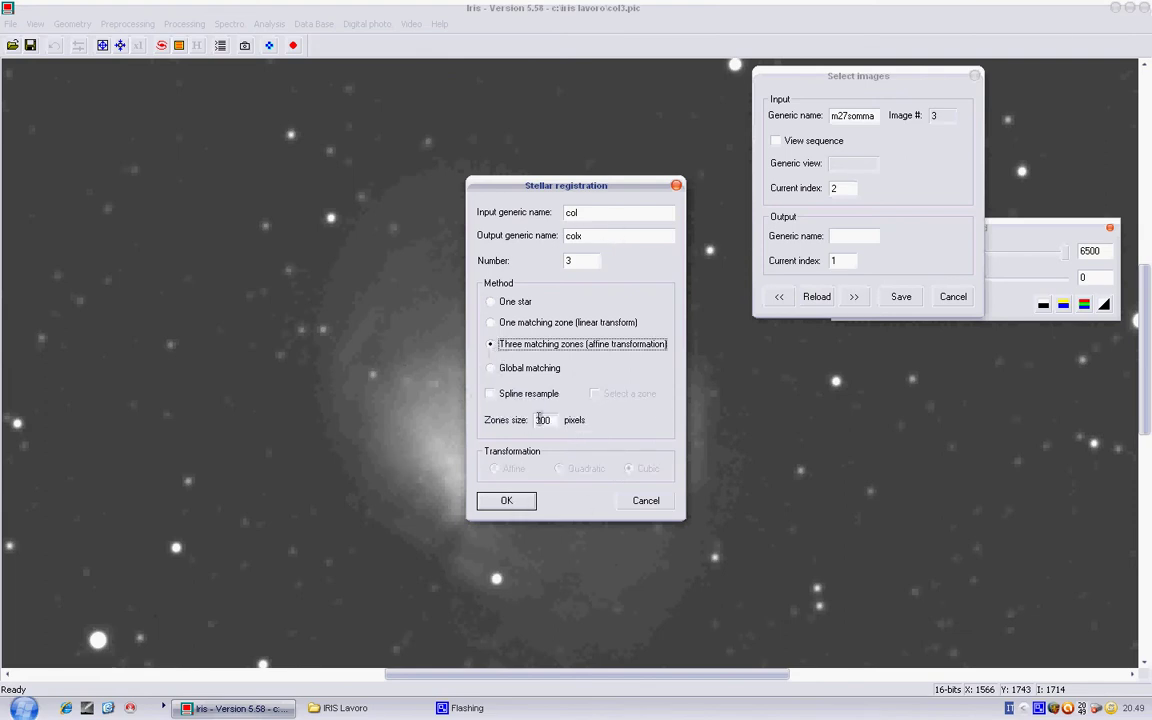
left_click(540, 420)
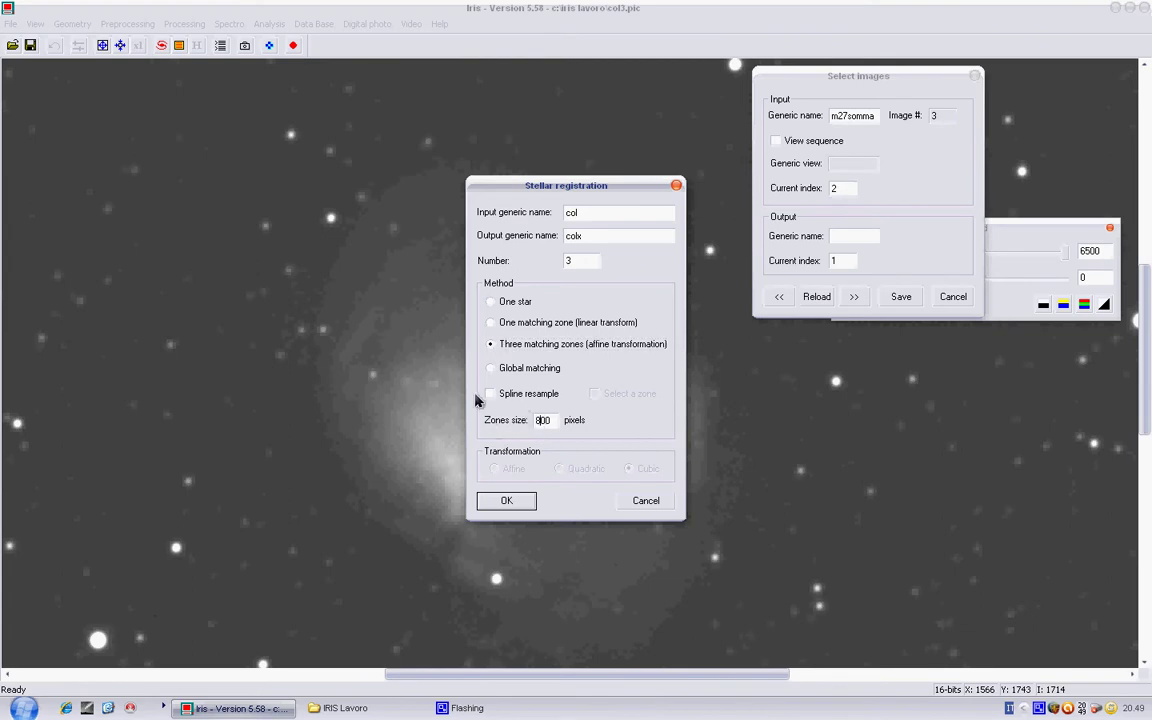
left_click(490, 394)
left_click(501, 370)
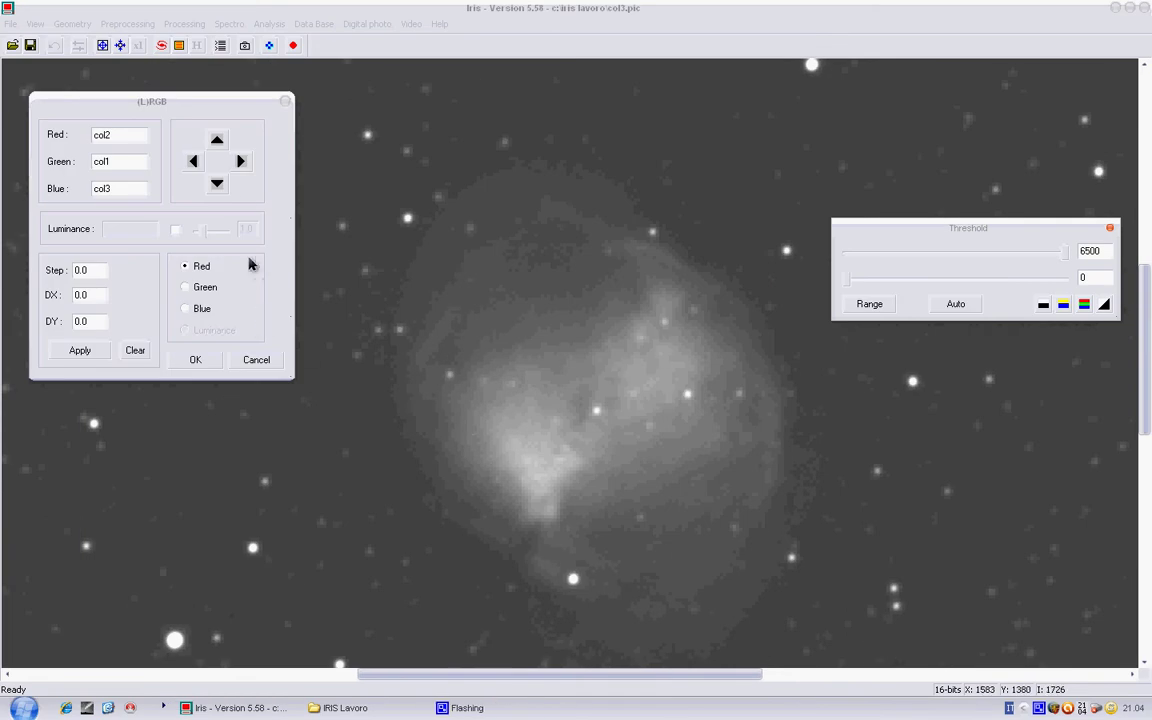
- Combine the registered layers into an RGB preview, with colx2 as red, colx1 as green and colx3 as blue
left_click(240, 161)
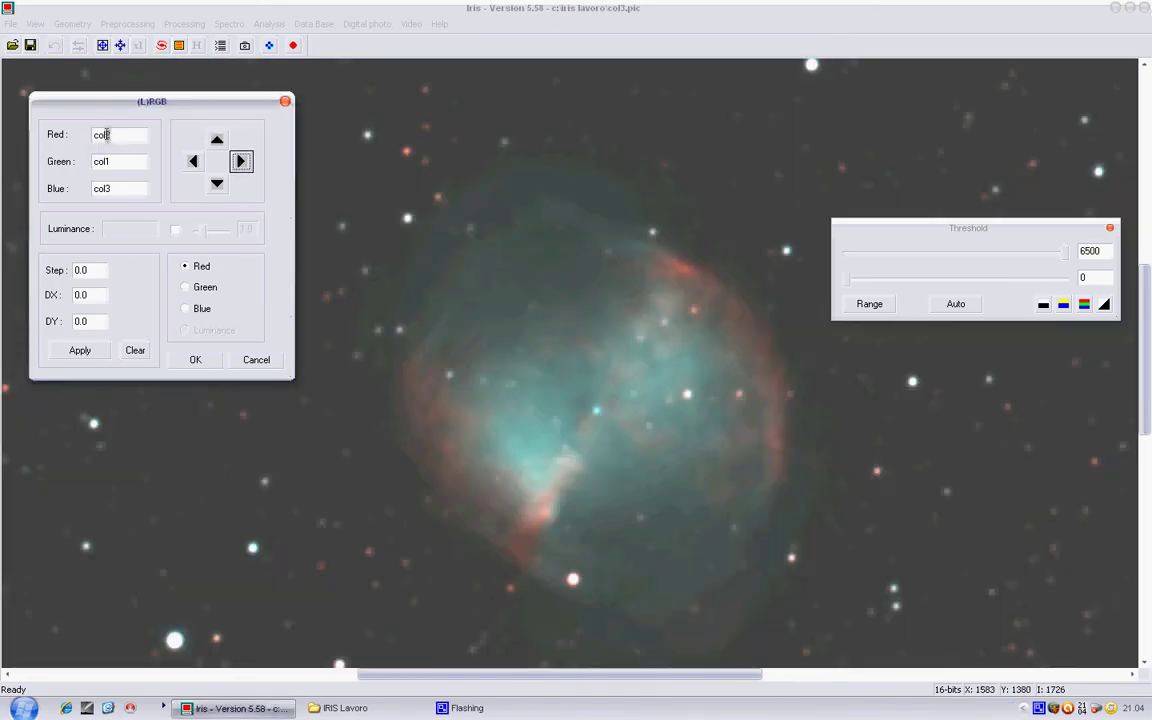
left_click(110, 134)
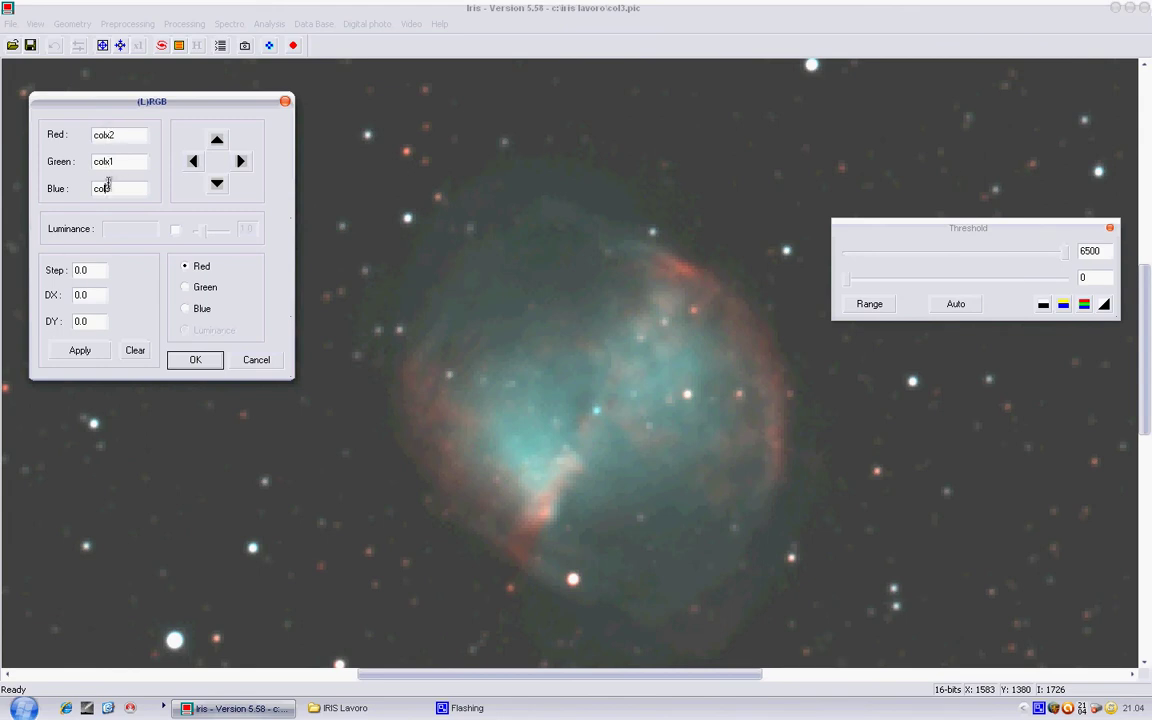
left_click(240, 162)
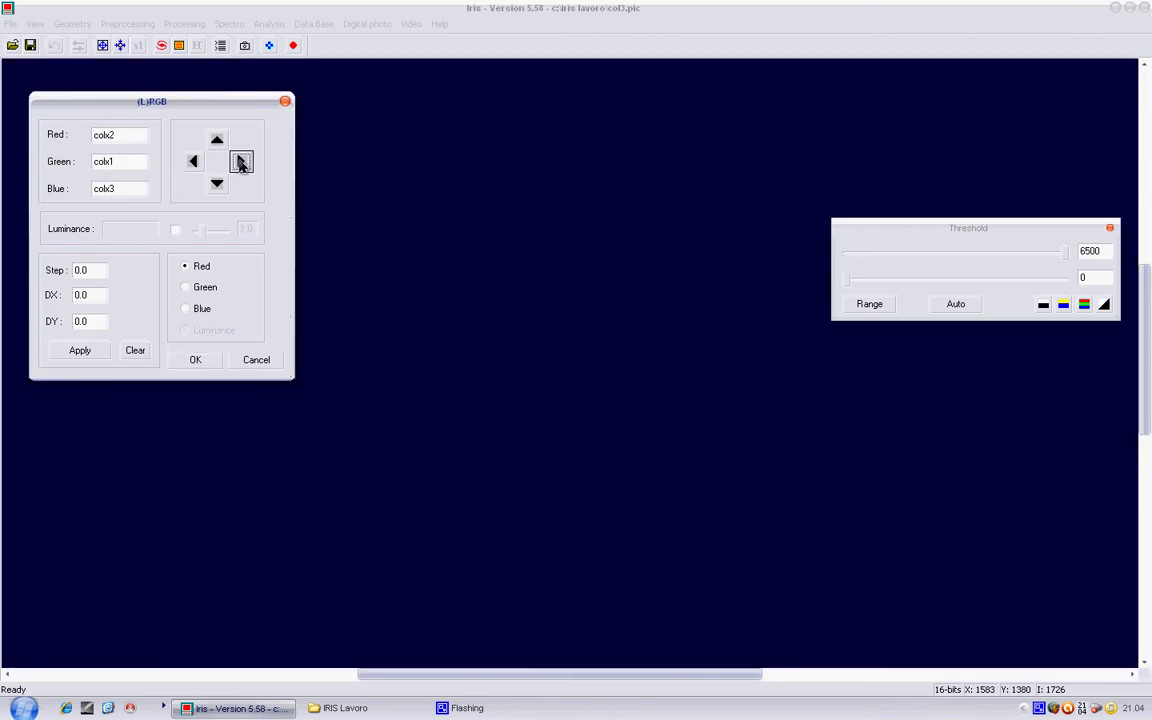
- Check the colour alignment on the bright stars around the nebula's lower edge, and accept the combined RGB image
left_click(573, 578)
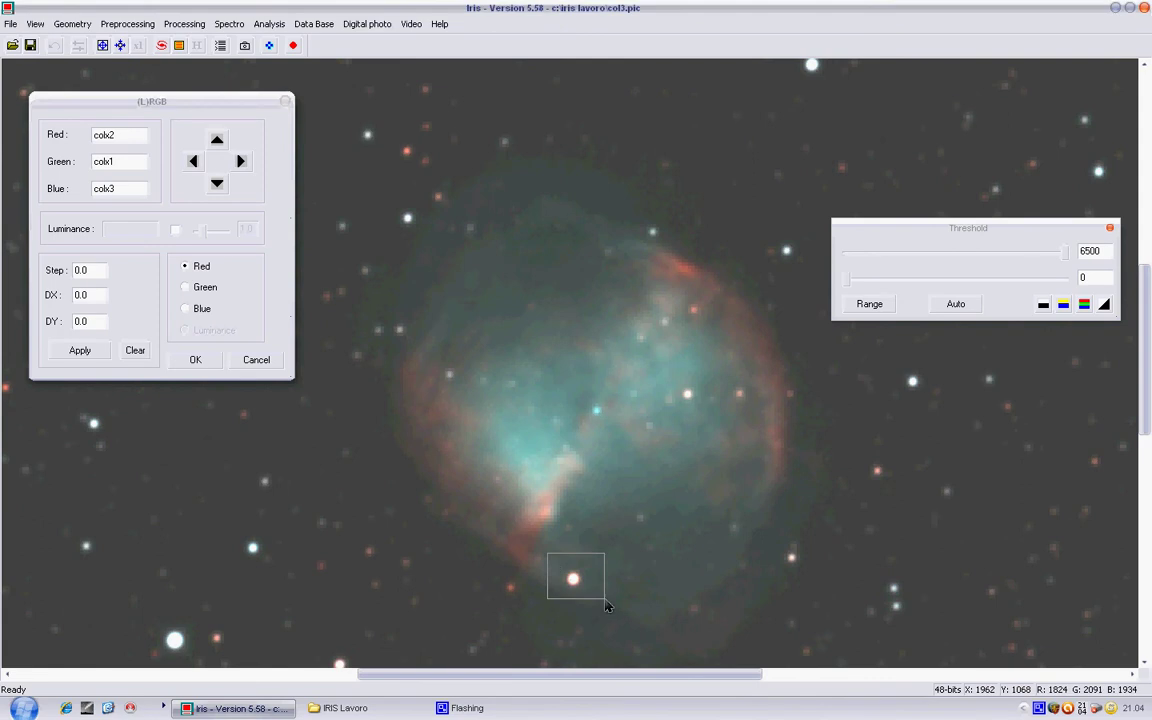
left_click(175, 640)
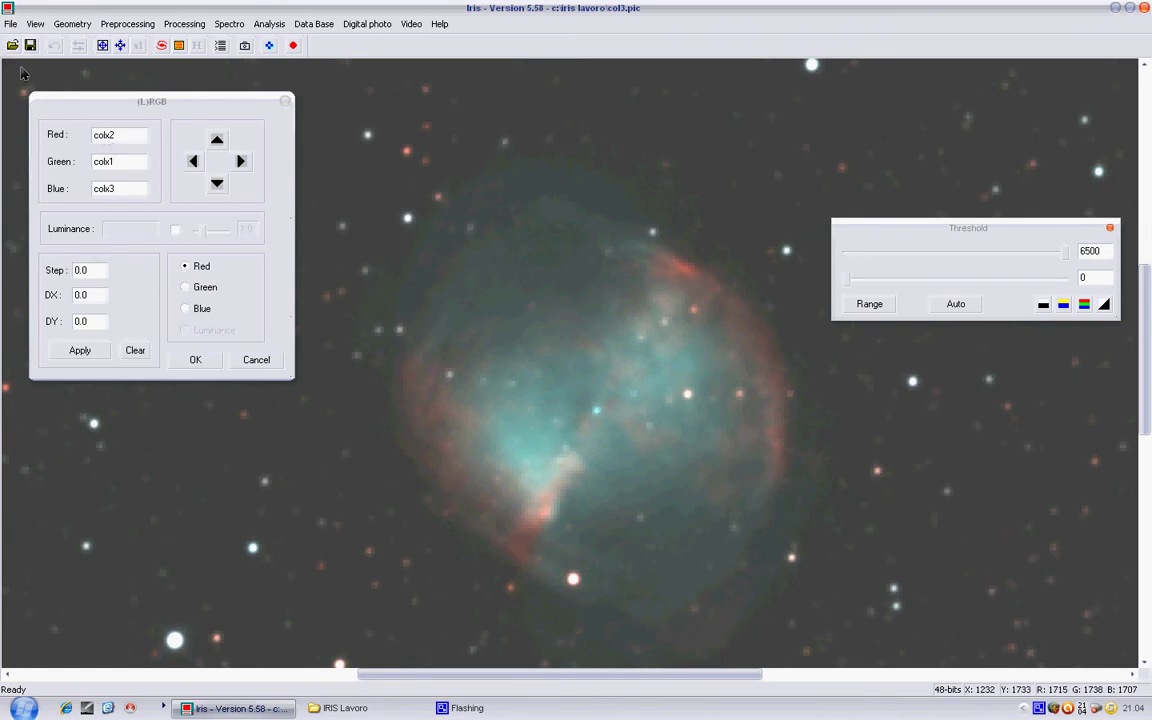
left_click(195, 360)
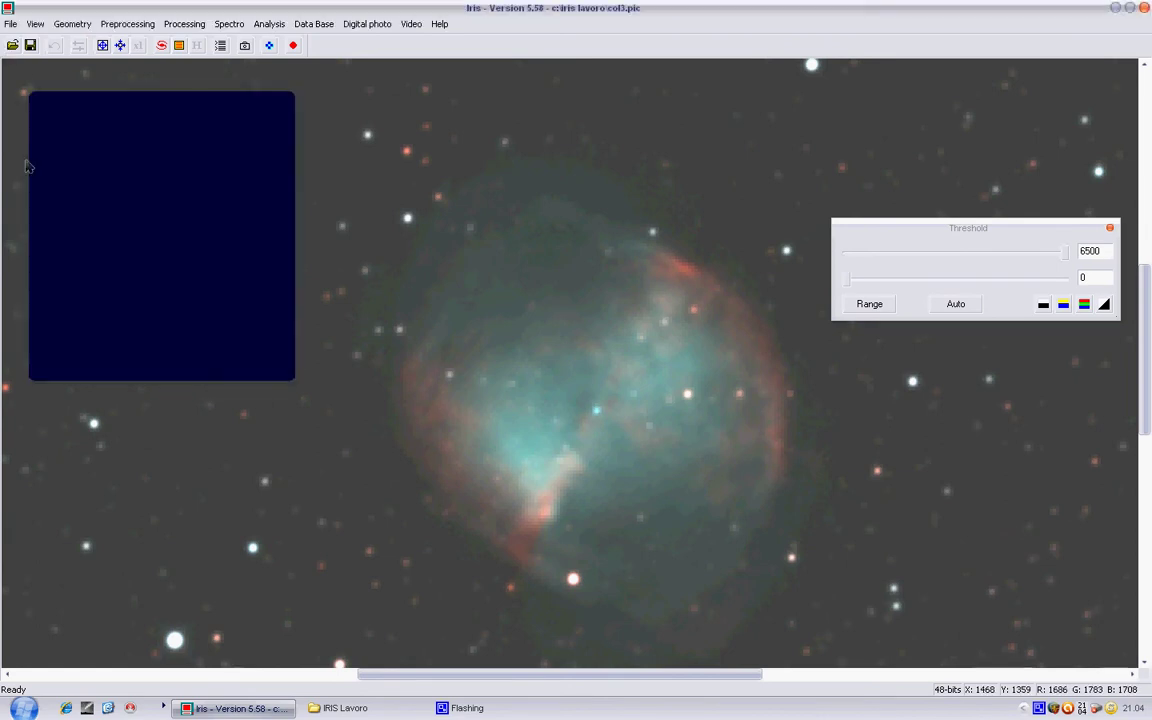
- Save the aligned colour image as the PIC file m27allineata in the IRIS Lavoro folder
left_click(30, 45)
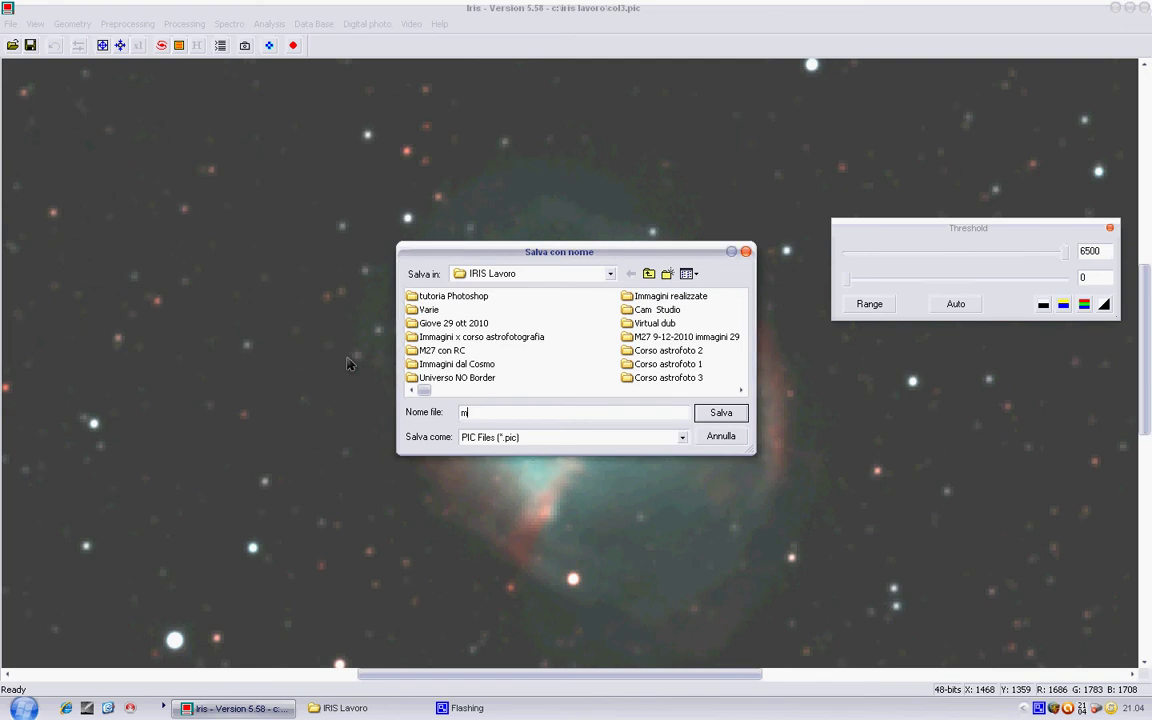
type("27a")
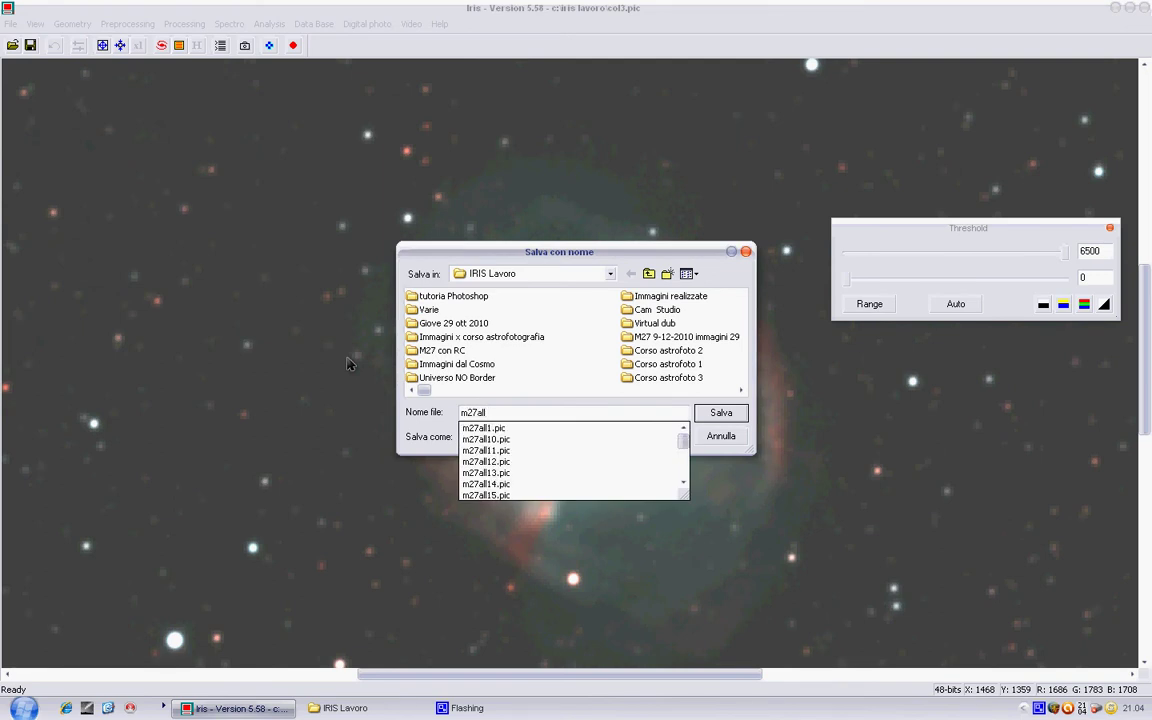
type("ll")
key("Escape")
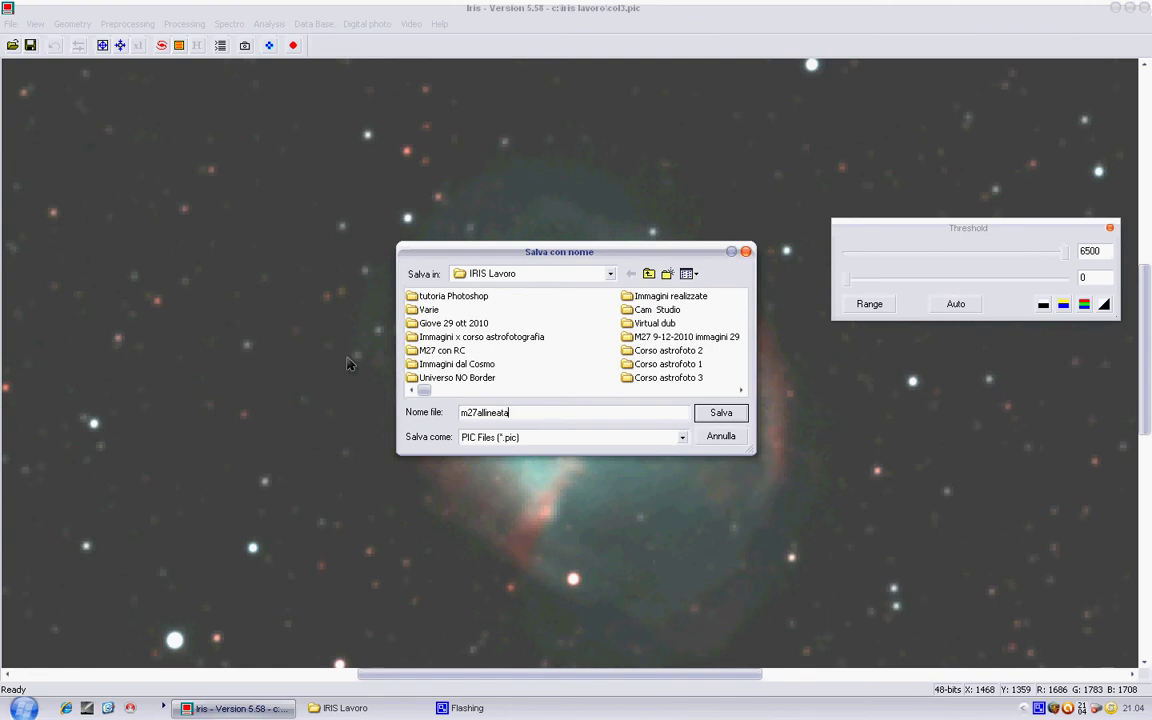
left_click(722, 414)
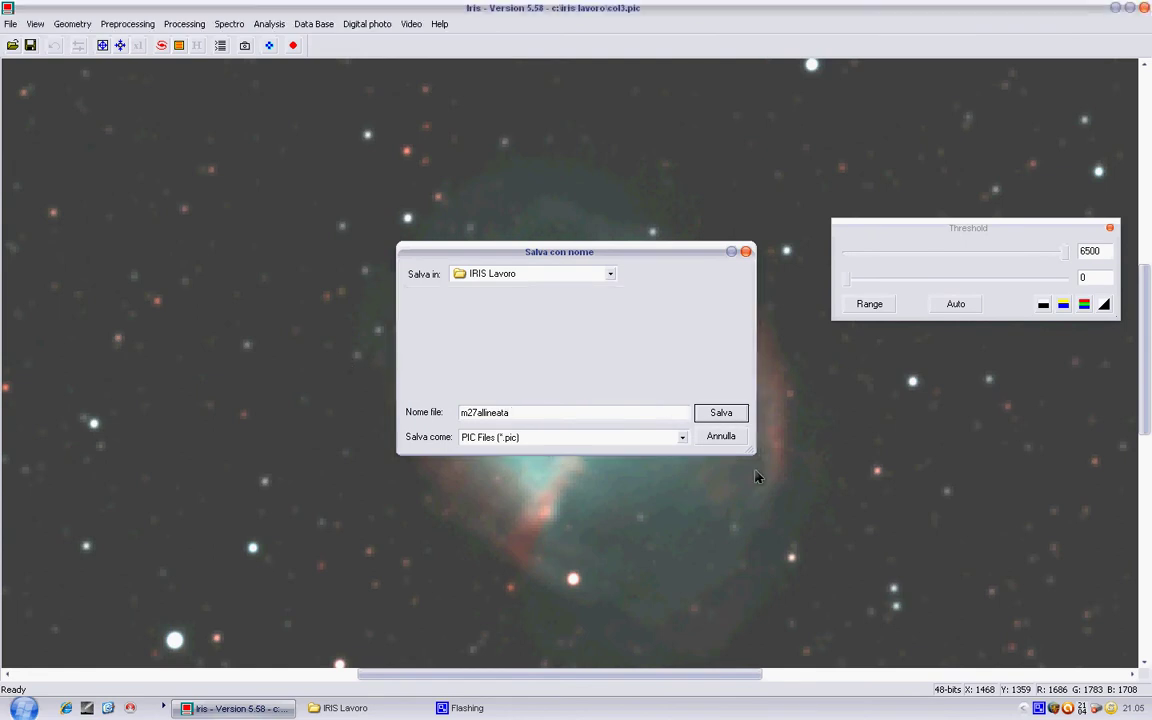
right_click(1040, 708)
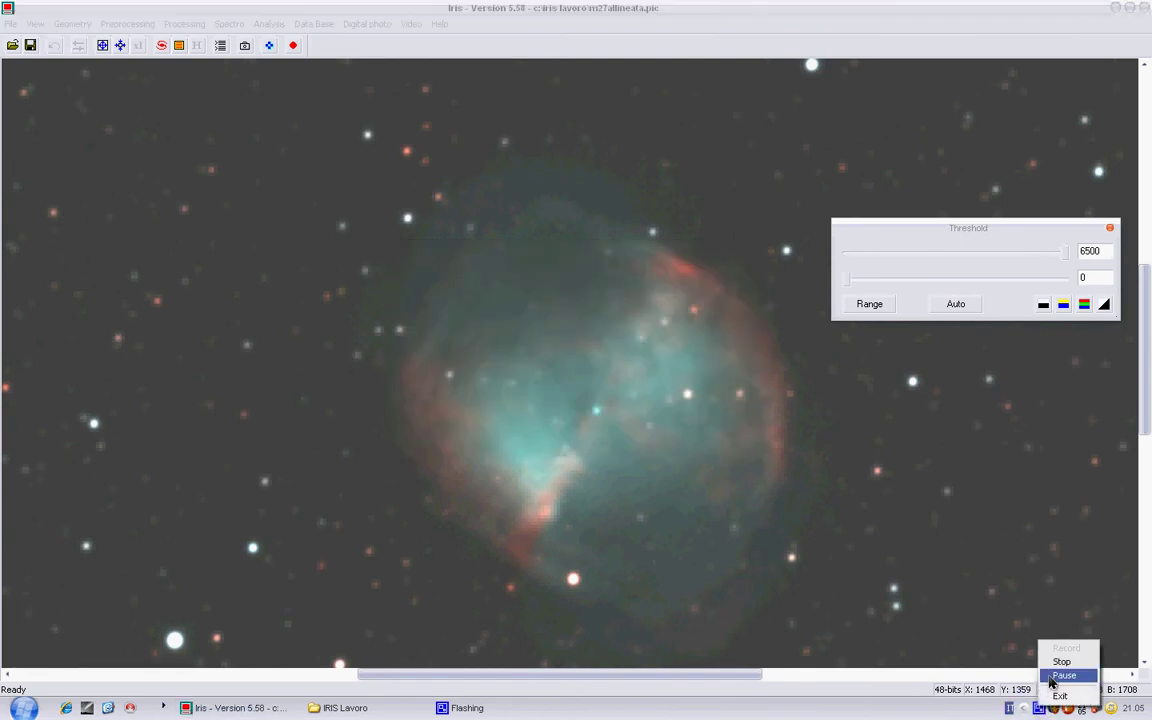
left_click(1059, 676)
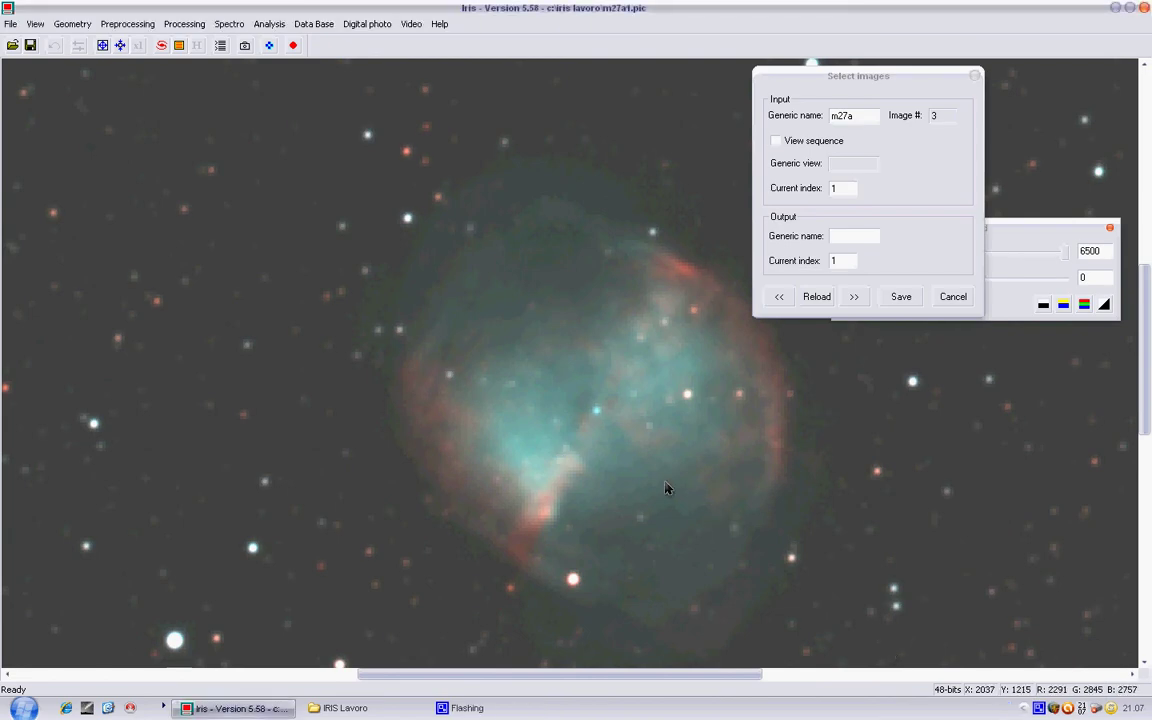
- Browse the m27a sequence to images 2 and 3, comparing the bright star at the nebula's lower edge in each
left_click(855, 298)
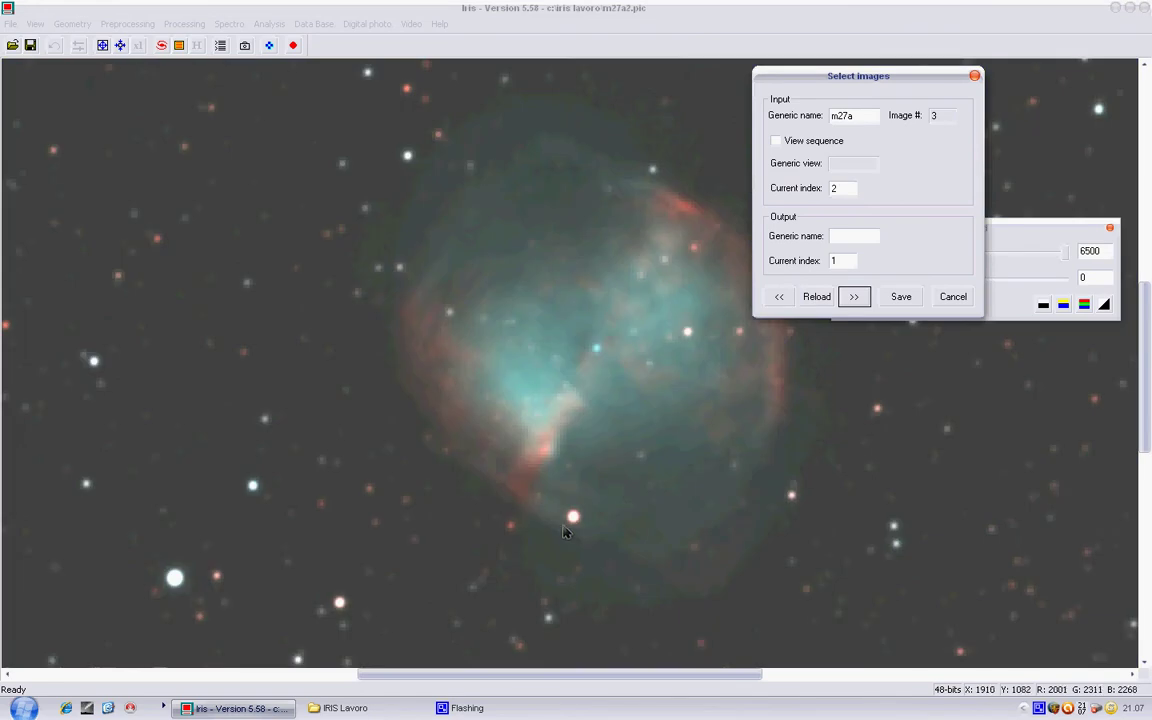
left_click_drag(546, 490, 601, 546)
left_click(645, 498)
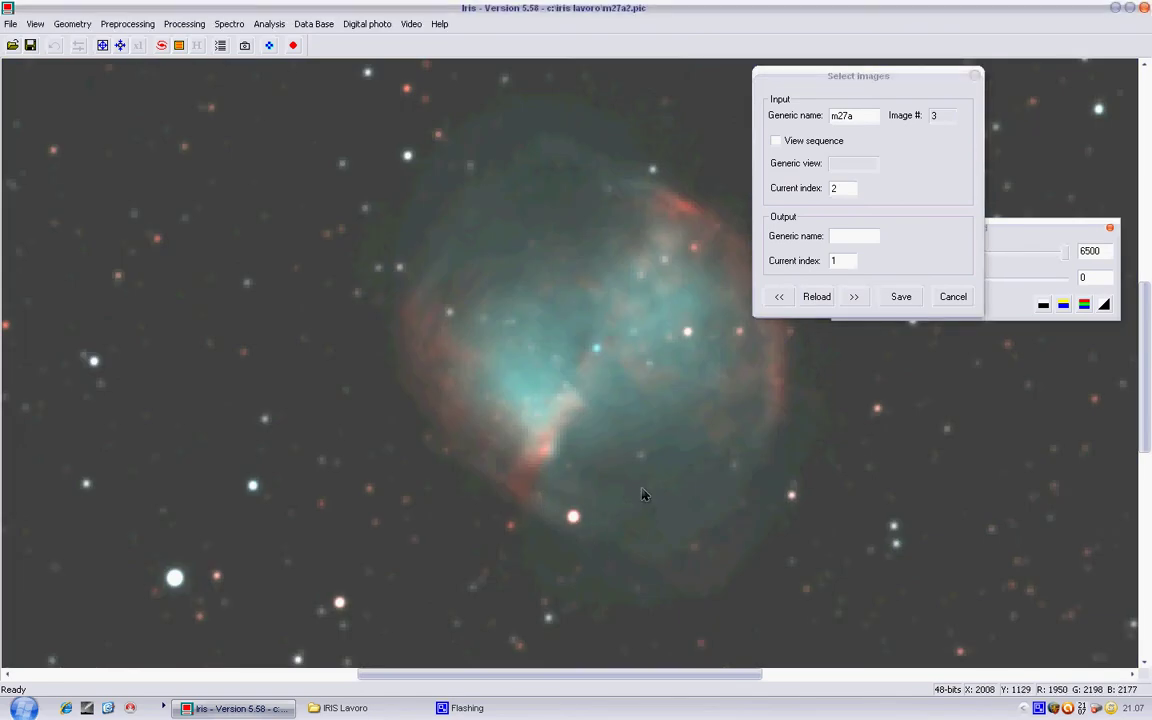
left_click_drag(546, 495, 601, 543)
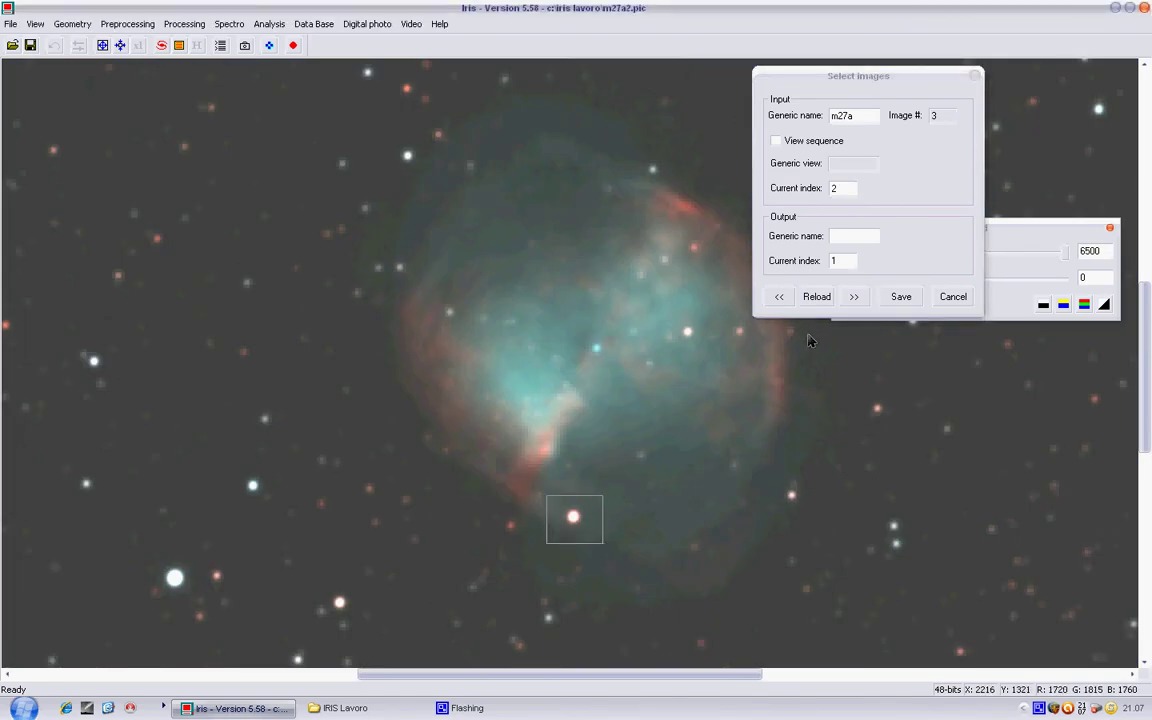
left_click(855, 298)
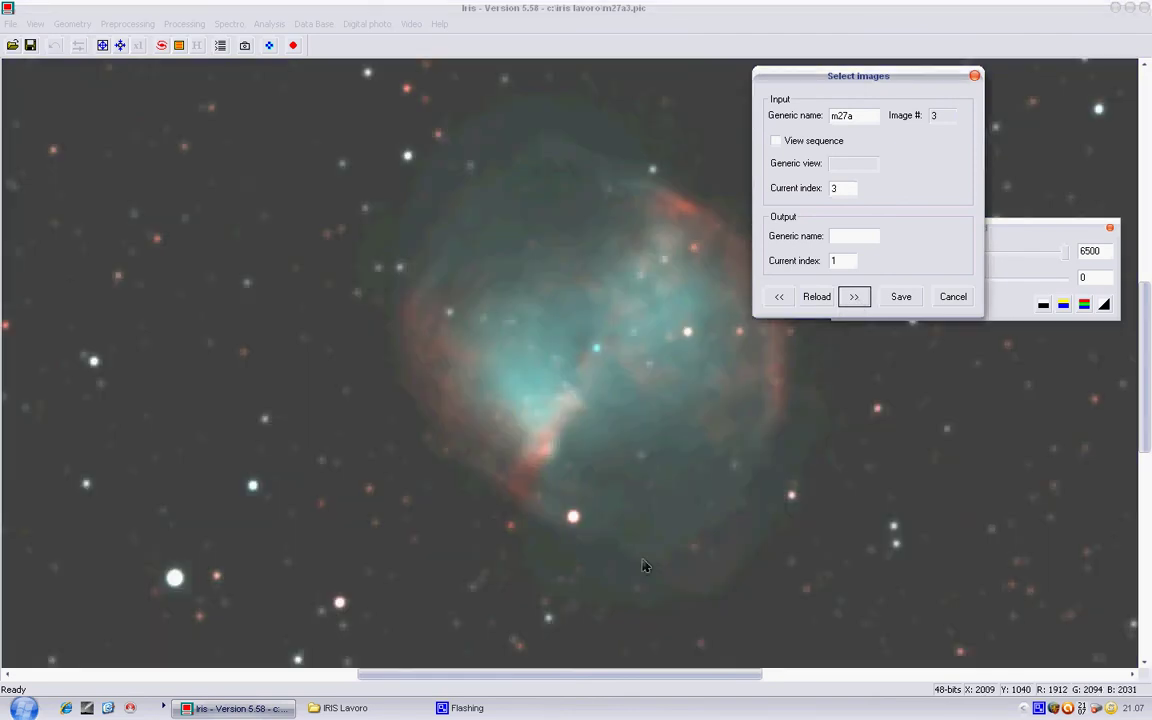
left_click_drag(548, 496, 612, 548)
left_click(647, 514)
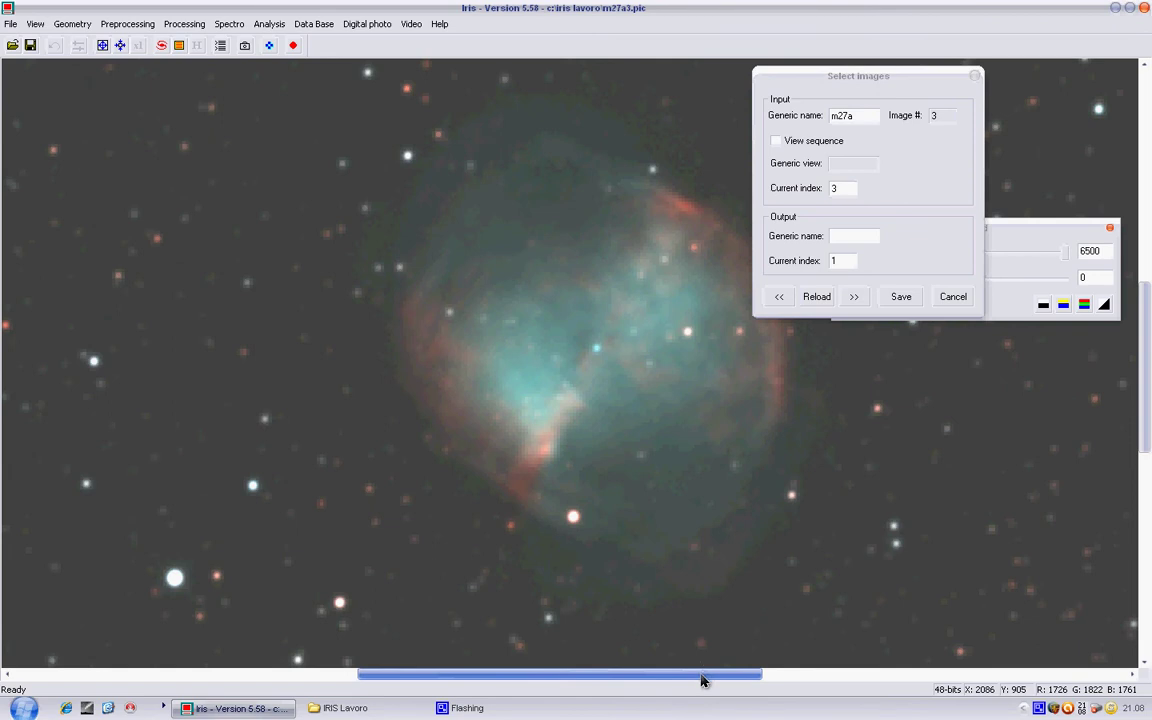
- Compare m27a images 2 and 3 repeatedly at the image's lower-right corner, checking the star colours and alignment
left_click_drag(703, 680, 1138, 668)
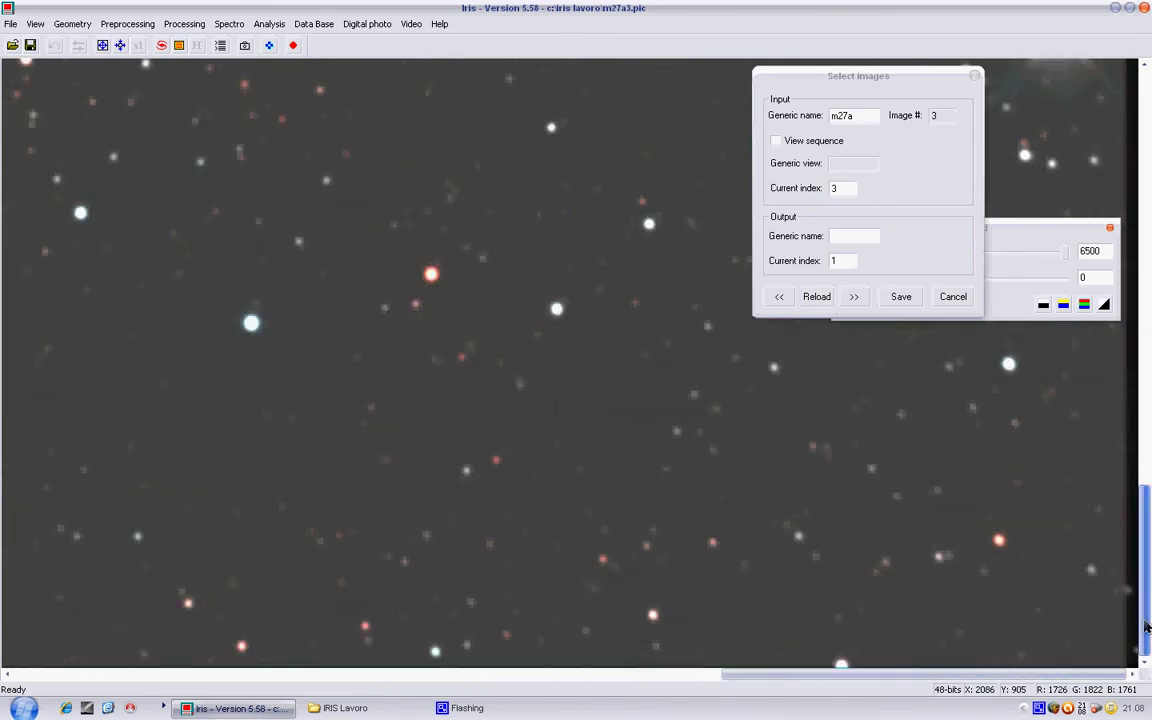
left_click(779, 302)
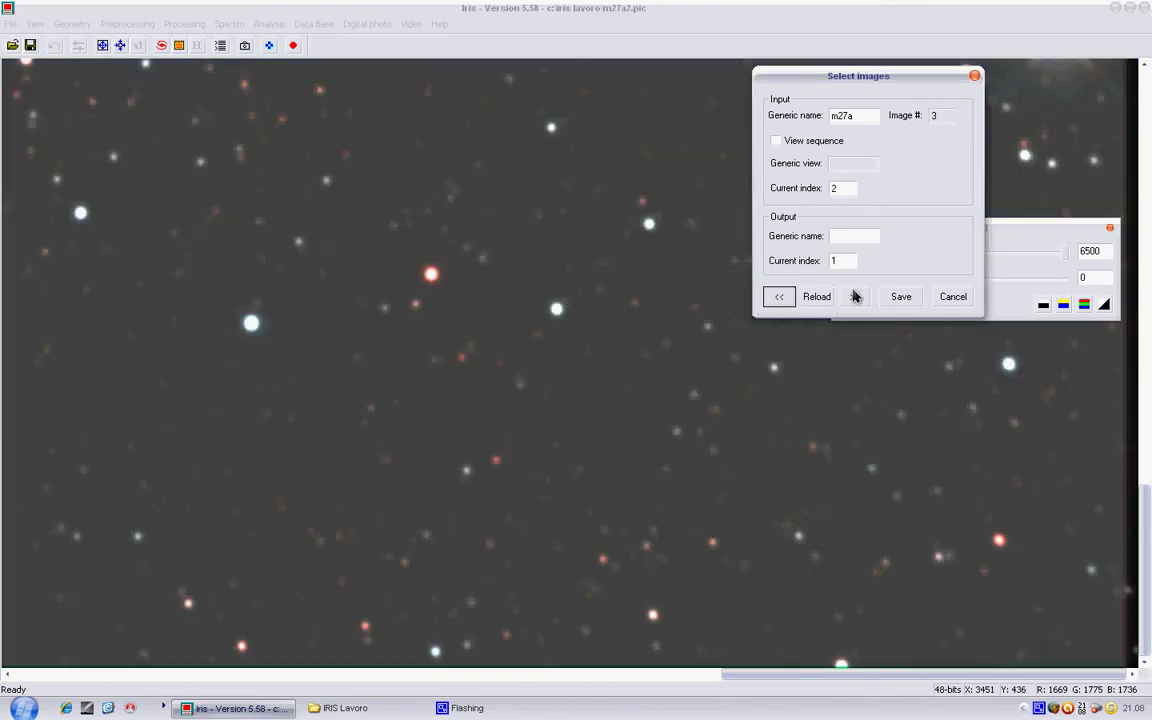
left_click(855, 302)
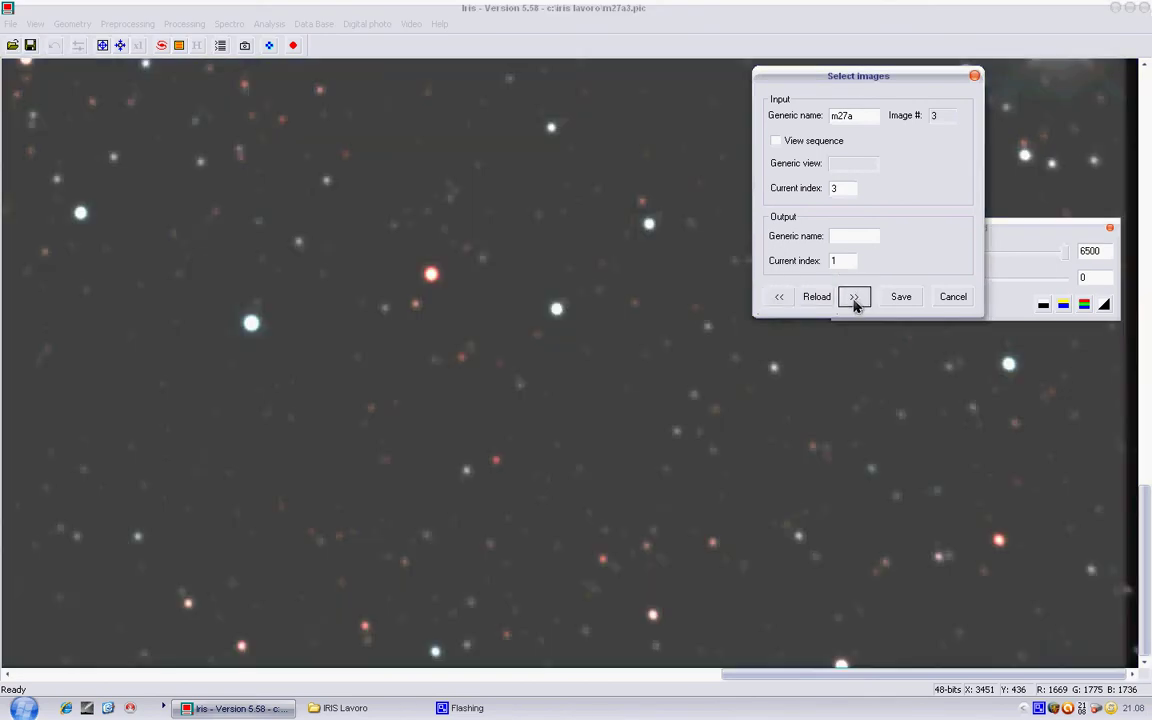
left_click(781, 300)
left_click(854, 298)
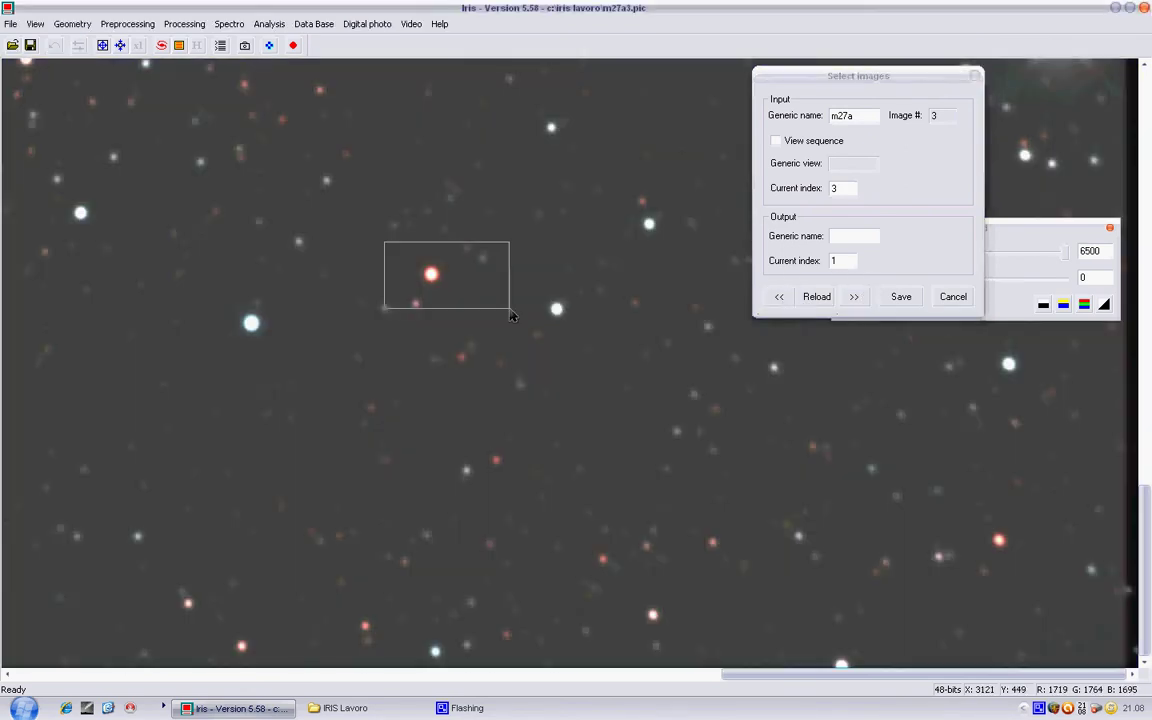
left_click(781, 298)
left_click(854, 298)
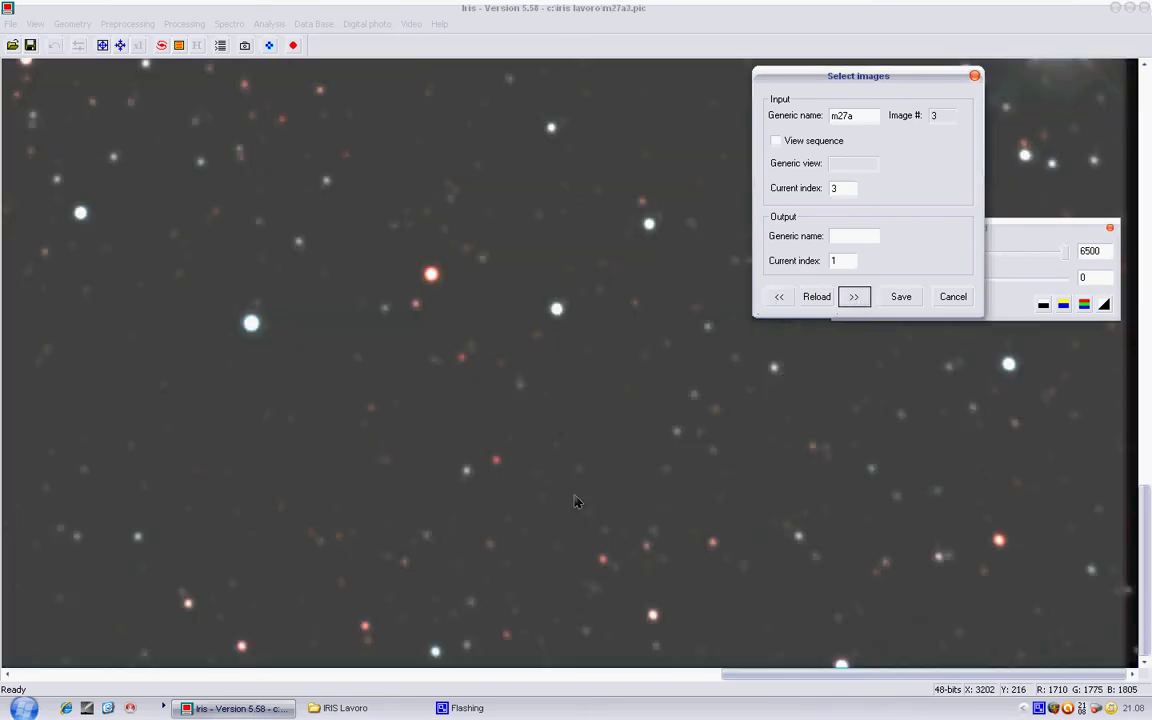
right_click(1042, 708)
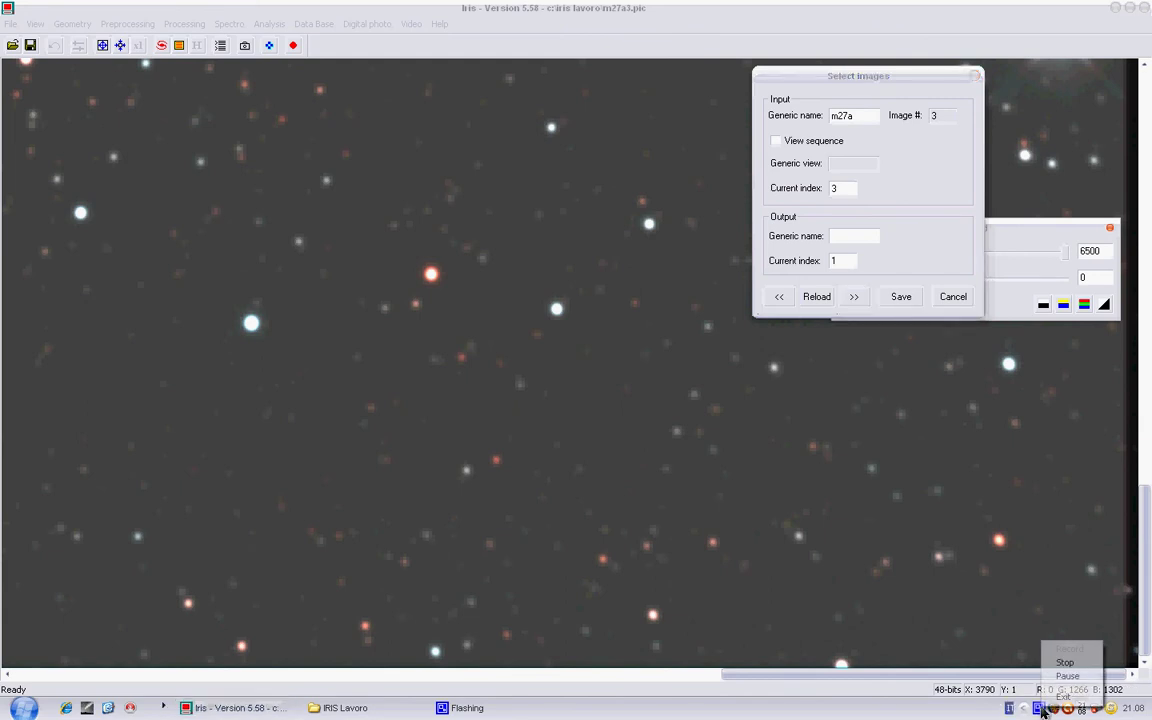
left_click(1063, 663)
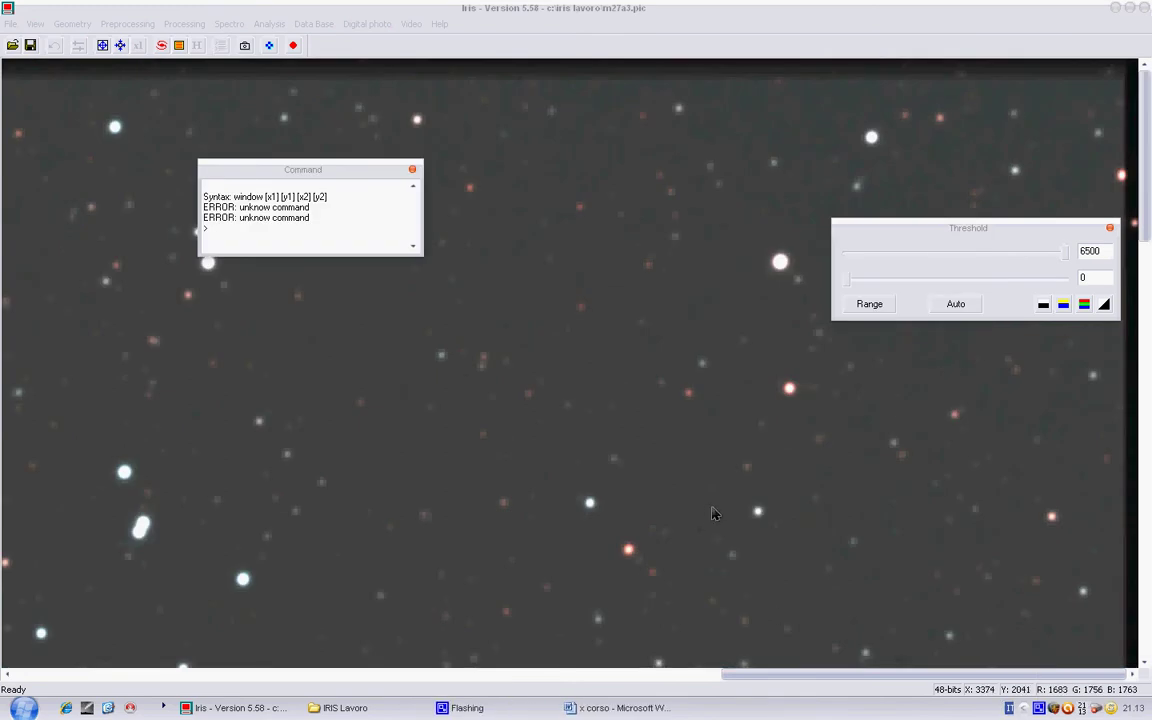
- Set the m27a3 display thresholds to 2667 for the upper and 476 for the lower limit to bring out the dark borders
left_click_drag(1068, 252, 959, 256)
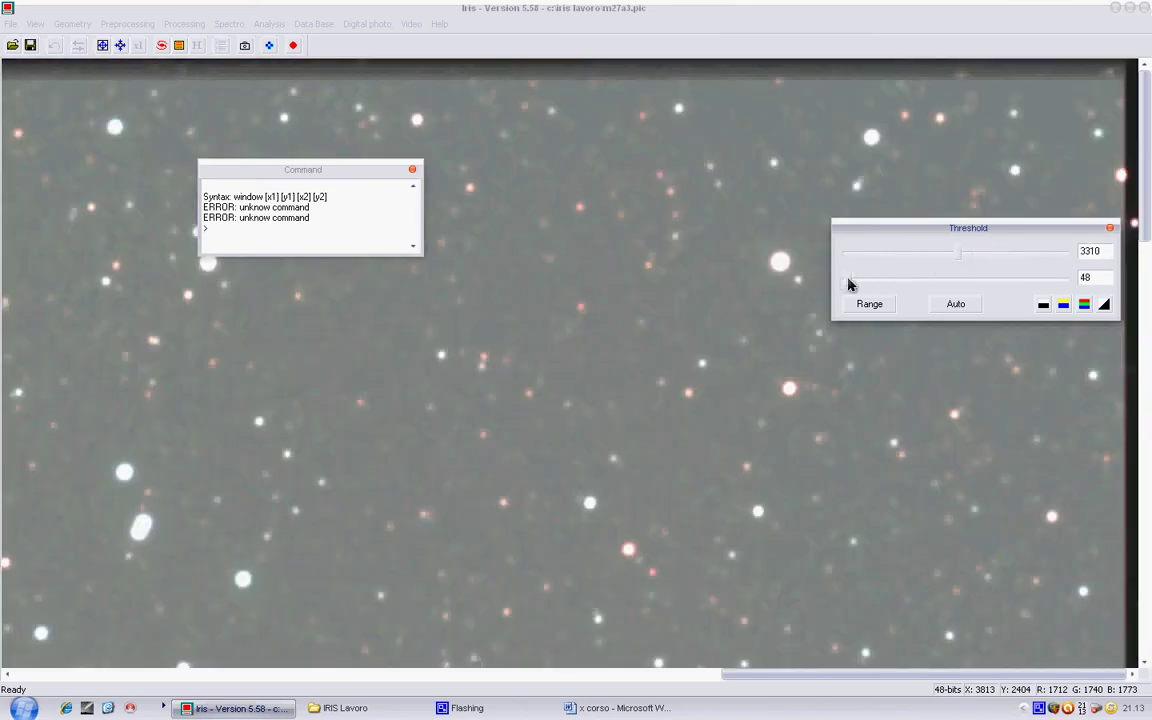
left_click_drag(848, 281, 856, 280)
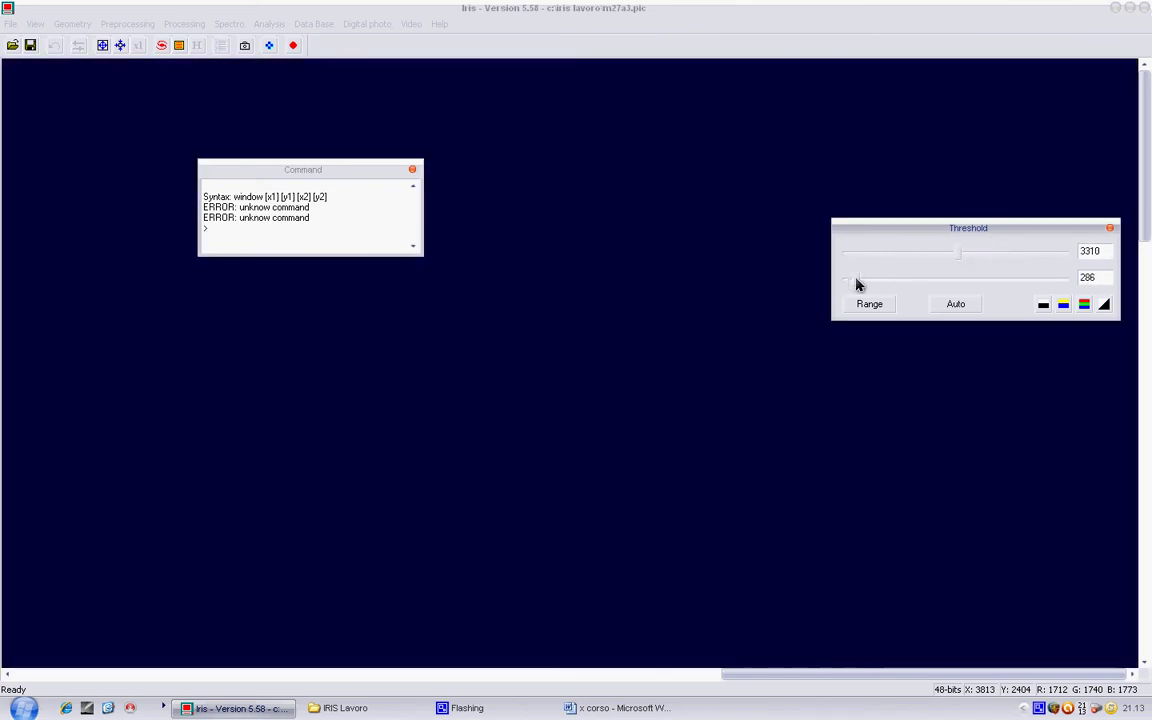
left_click_drag(957, 257, 941, 257)
left_click(866, 283)
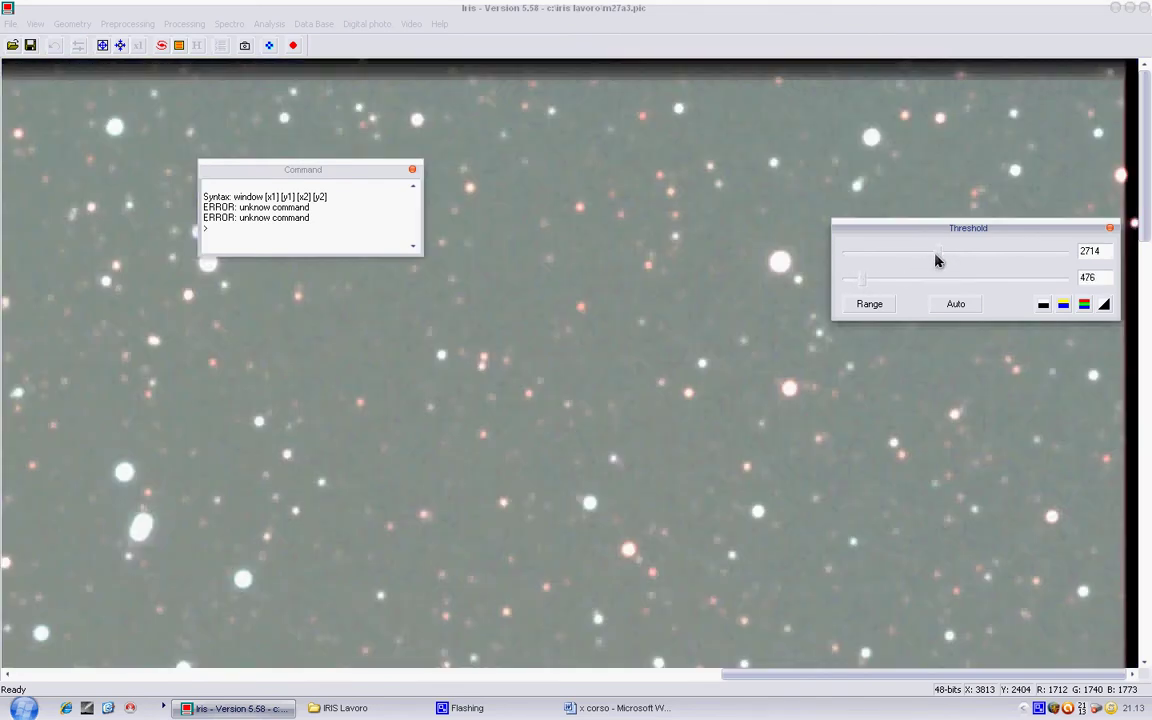
left_click_drag(938, 260, 936, 260)
- Inspect the image's upper-left and lower-left corners for border defects, and move the Threshold window out of the way
left_click_drag(950, 680, 228, 680)
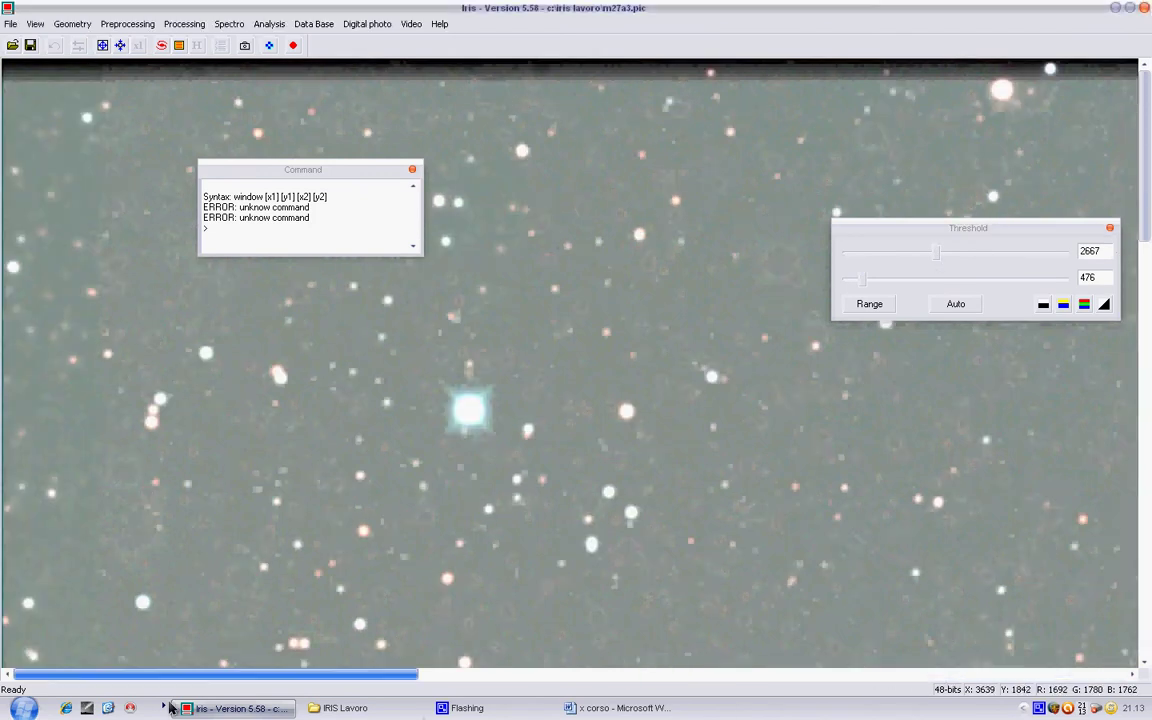
left_click_drag(1143, 203, 1138, 640)
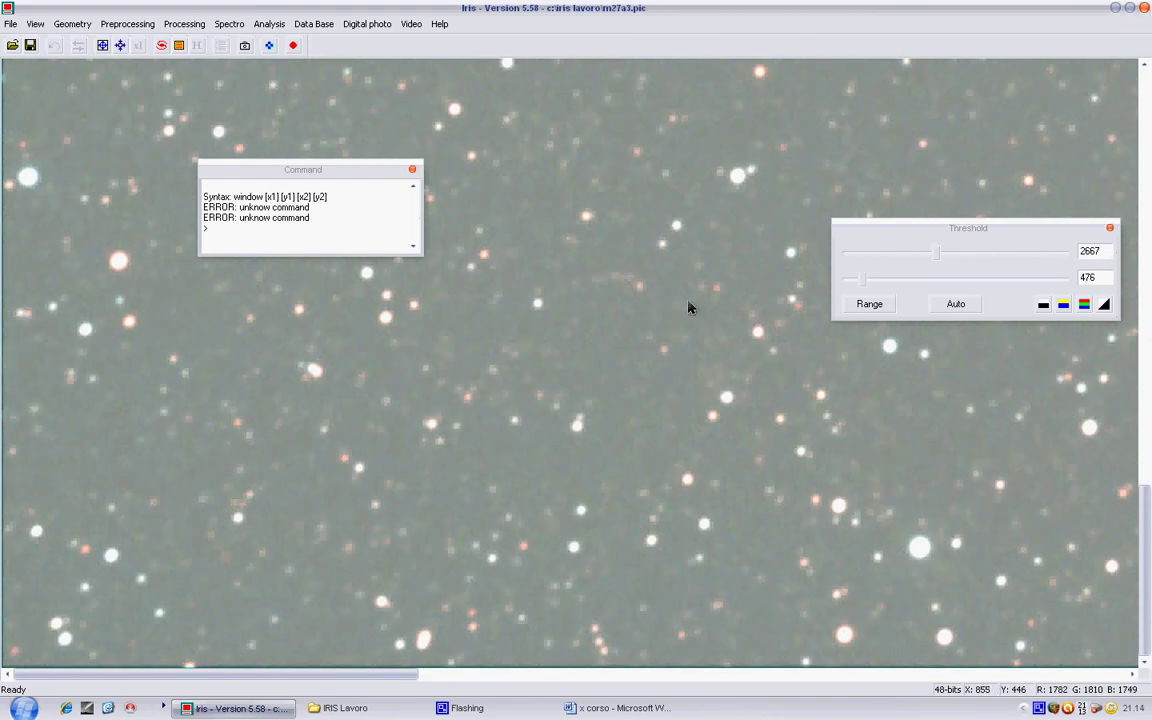
left_click_drag(868, 228, 71, 551)
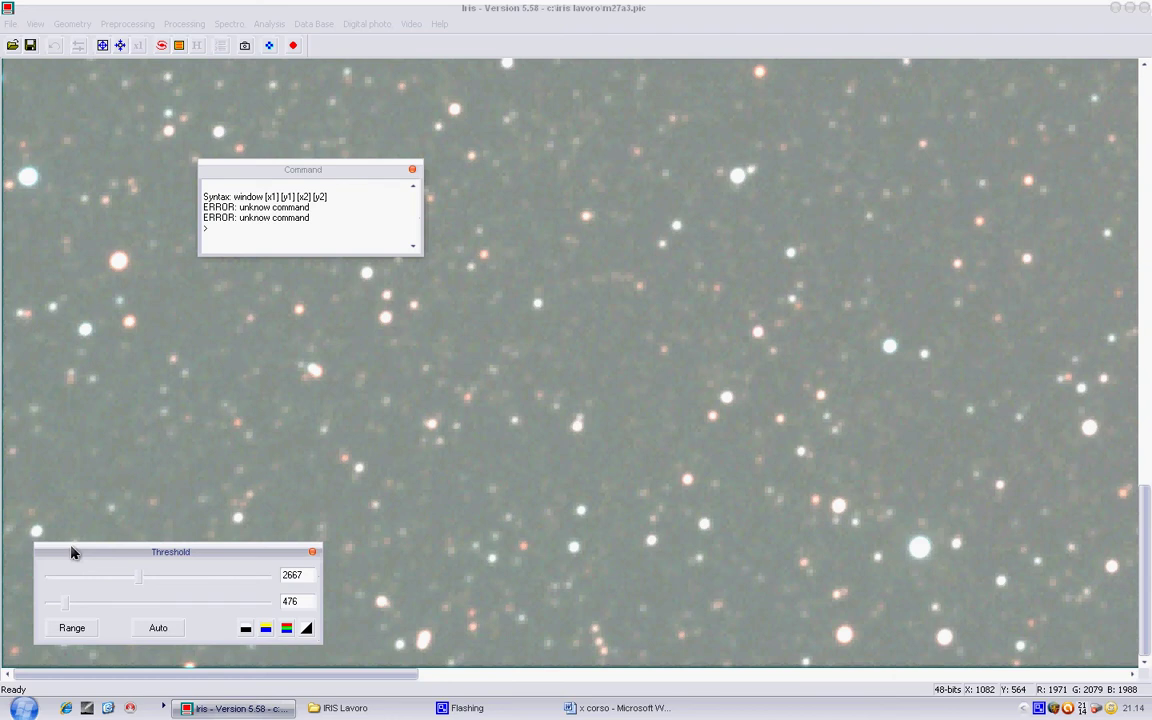
right_click(1038, 710)
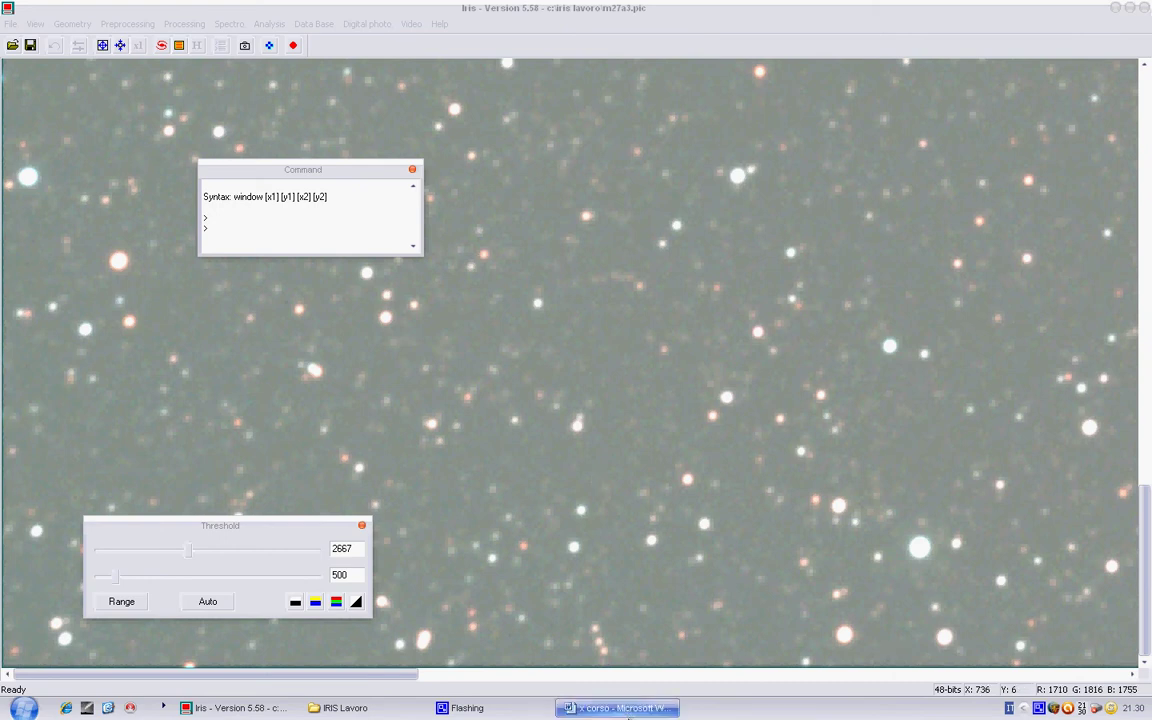
- Switch to the x corso document in Word and delete the four coordinates after the word window
left_click(617, 708)
left_click(231, 360)
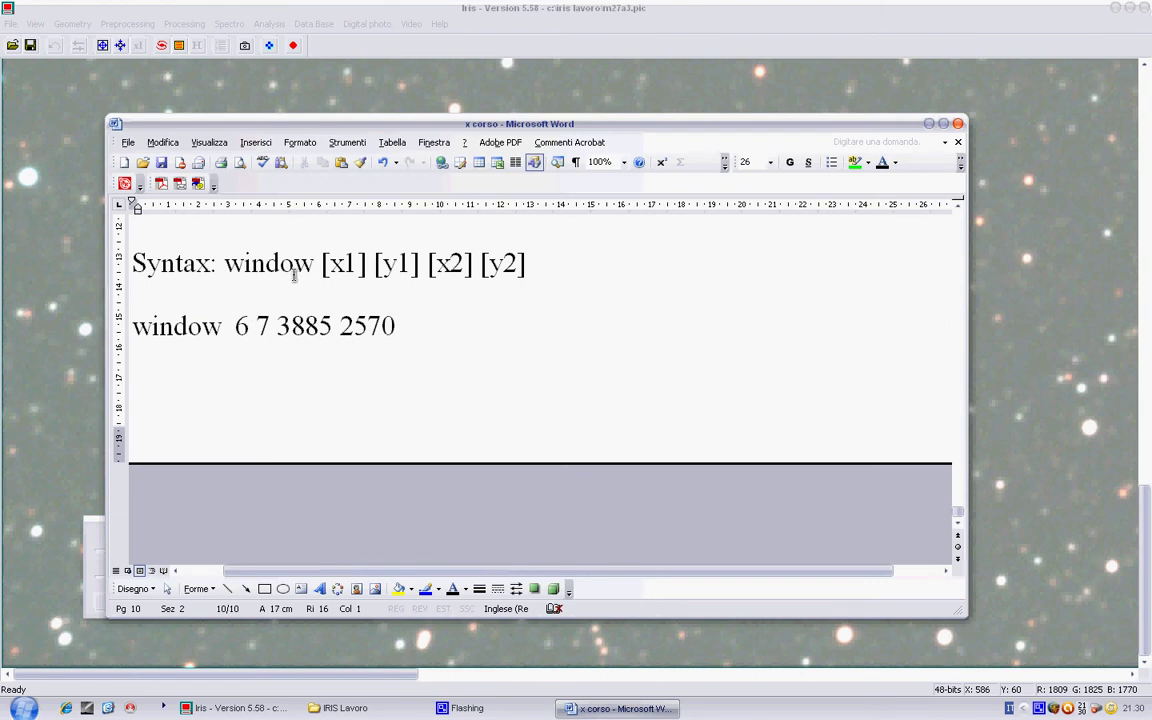
left_click(290, 288)
left_click_drag(235, 325, 371, 319)
key("Delete")
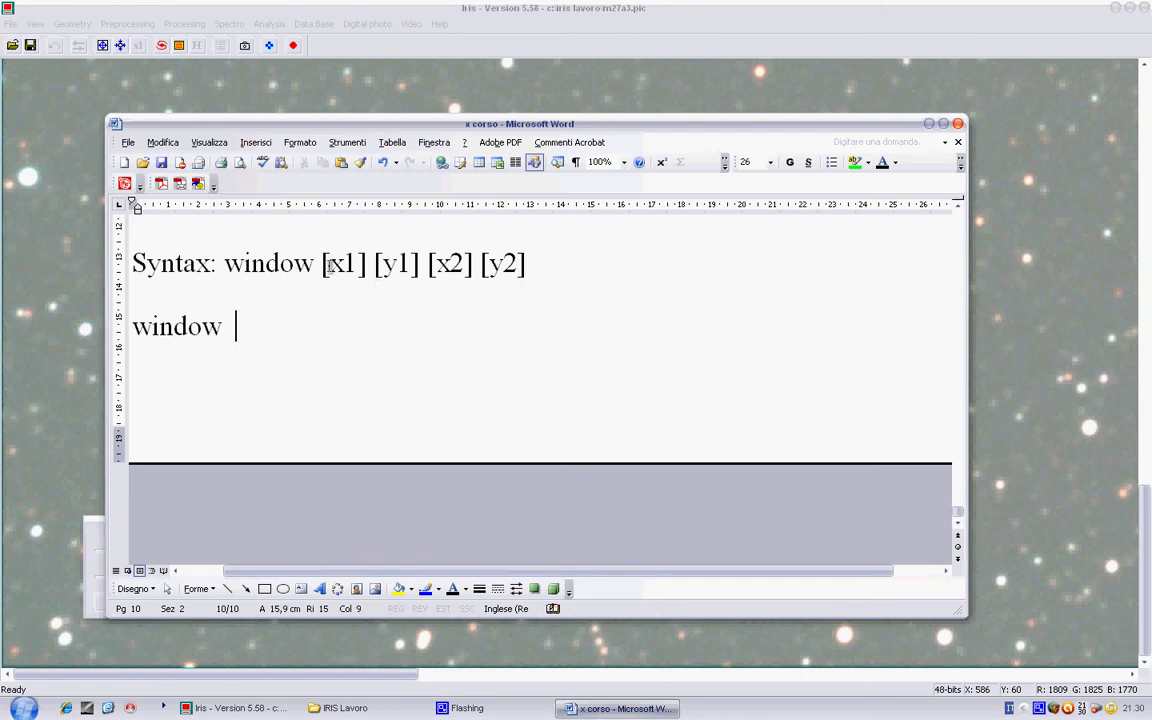
- Review the x1, y1, x2 and y2 parameters in the window command's syntax line
left_click(352, 263)
left_click_drag(355, 263, 399, 263)
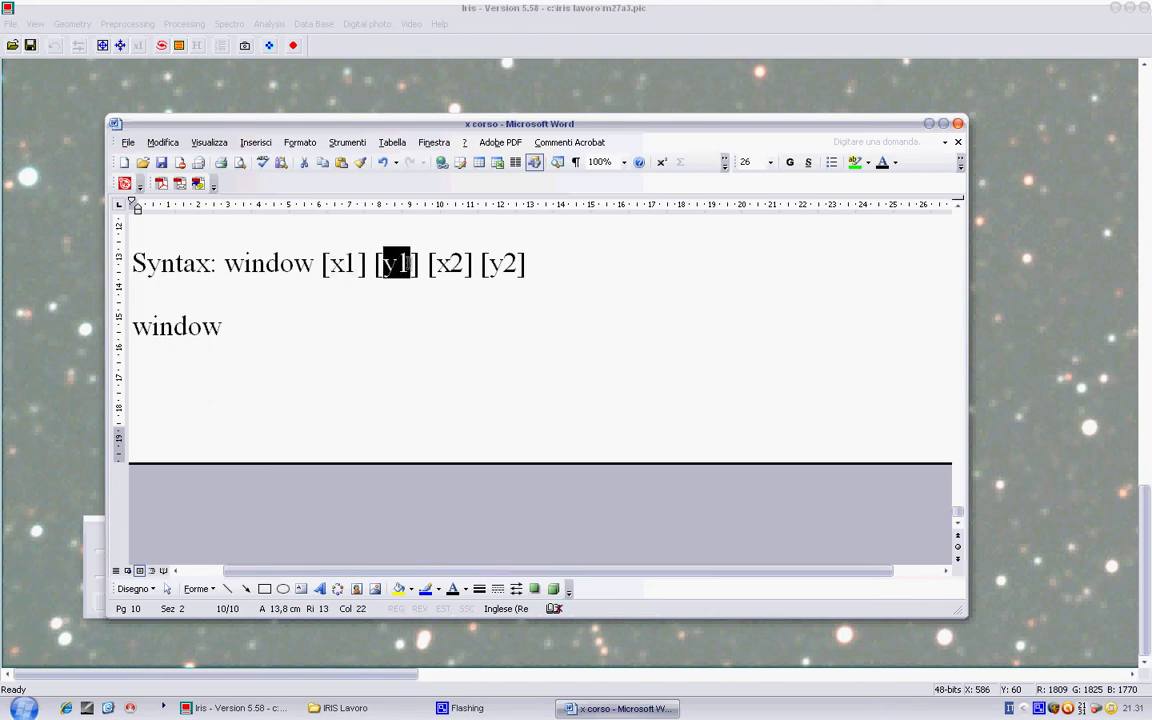
left_click_drag(438, 263, 460, 263)
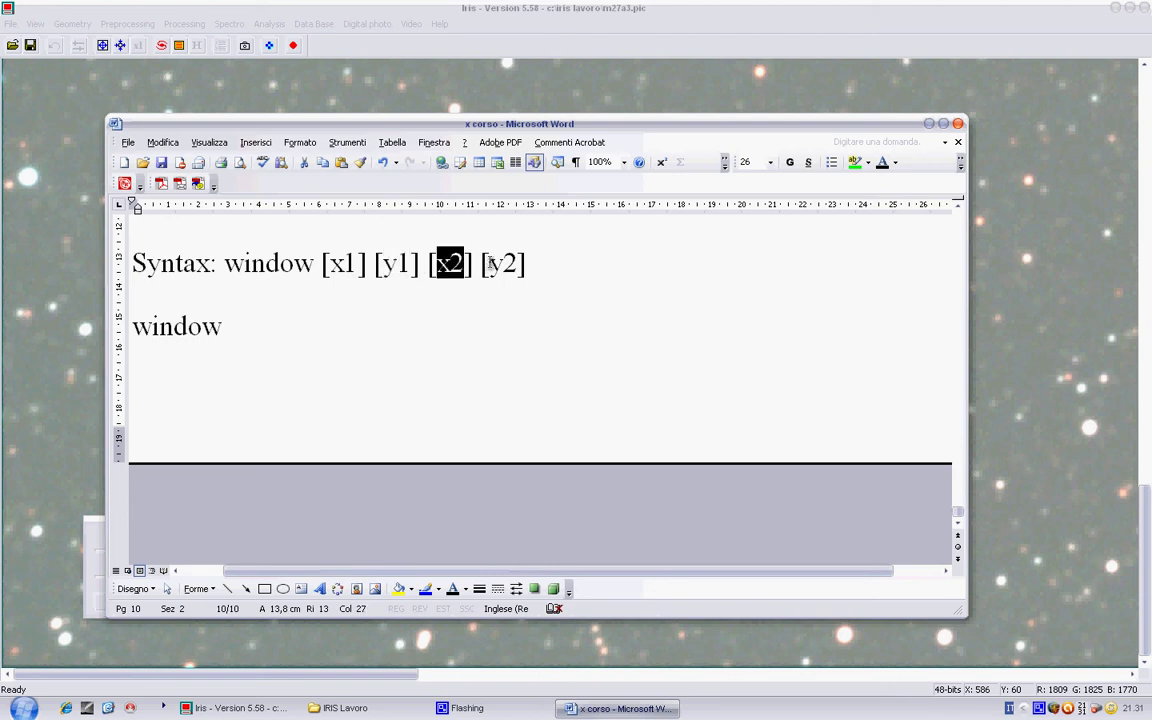
left_click_drag(490, 263, 517, 263)
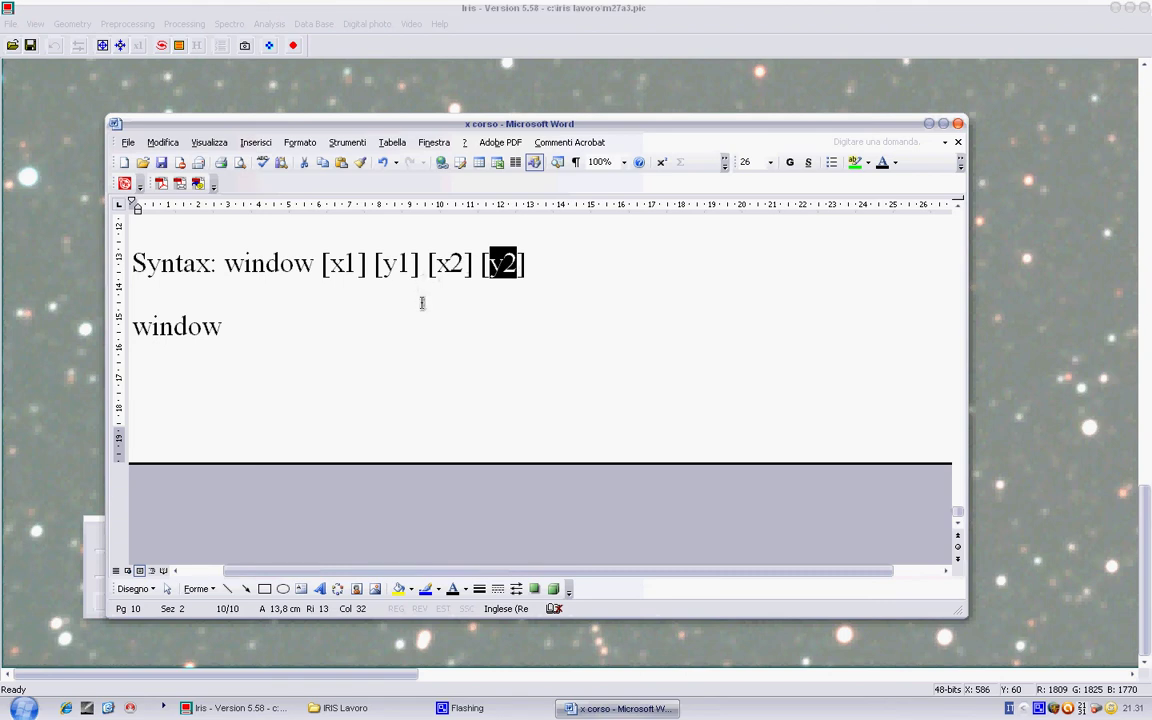
- Check the pixel coordinates at the lower corners in Iris, and enter 7 as the window command's first coordinate in the Word document
left_click(71, 298)
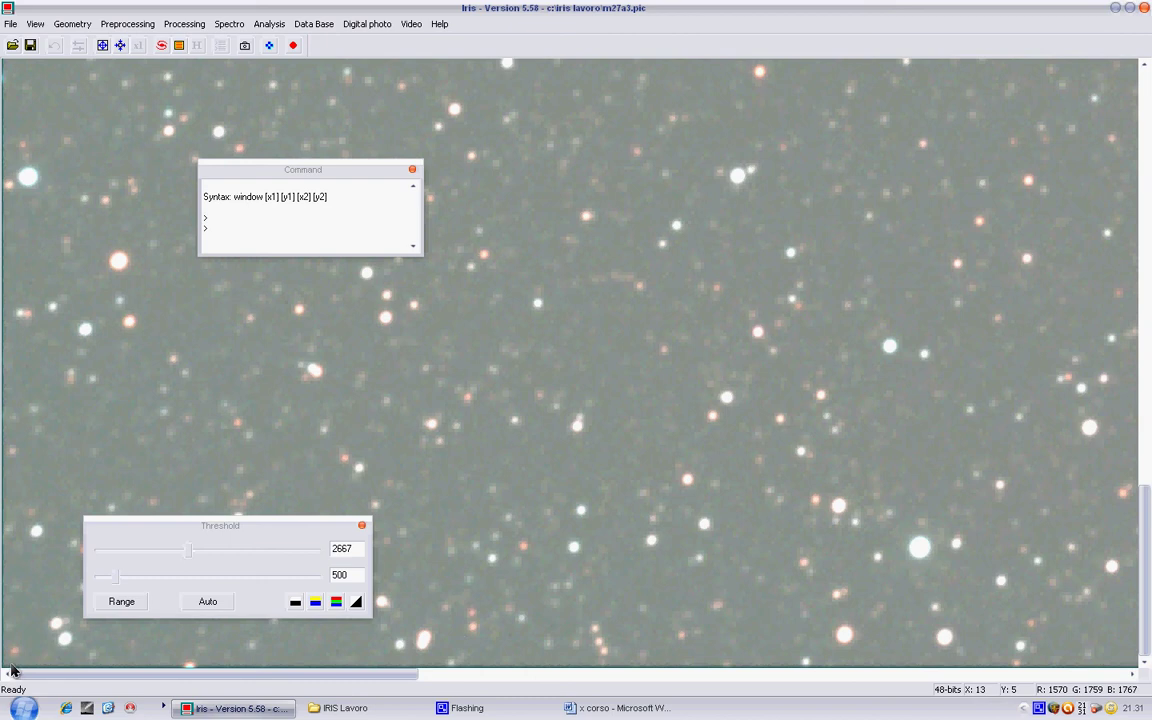
left_click_drag(12, 672, 1120, 675)
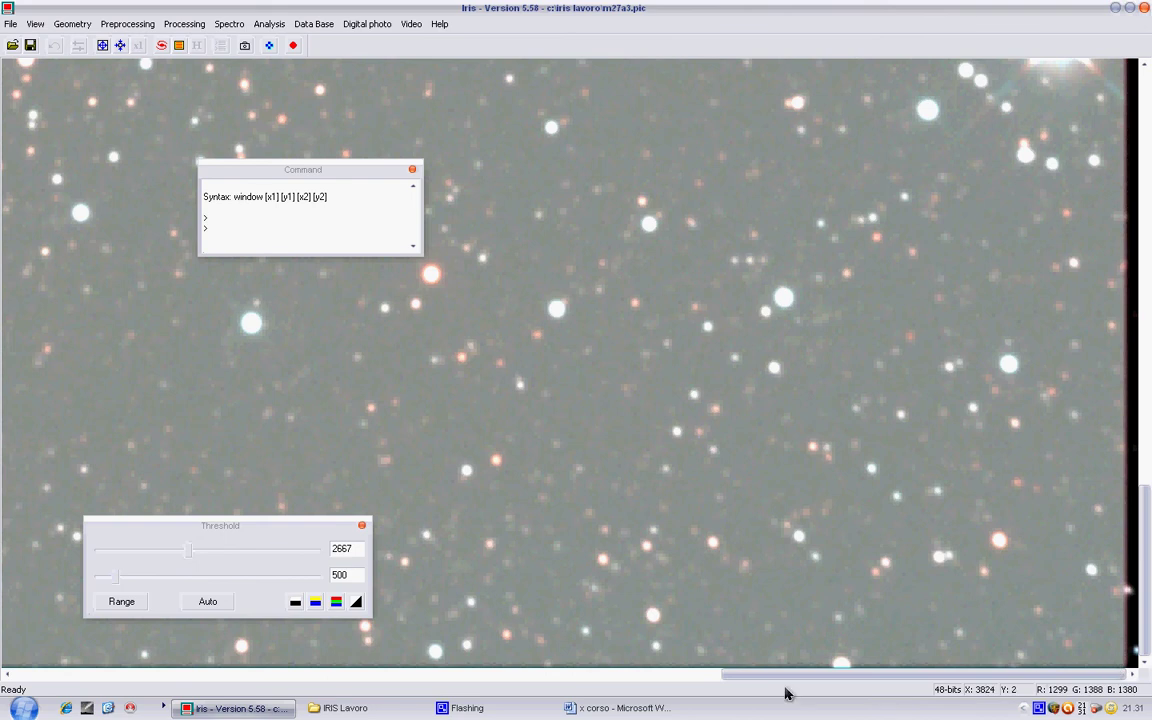
left_click(655, 707)
left_click(281, 327)
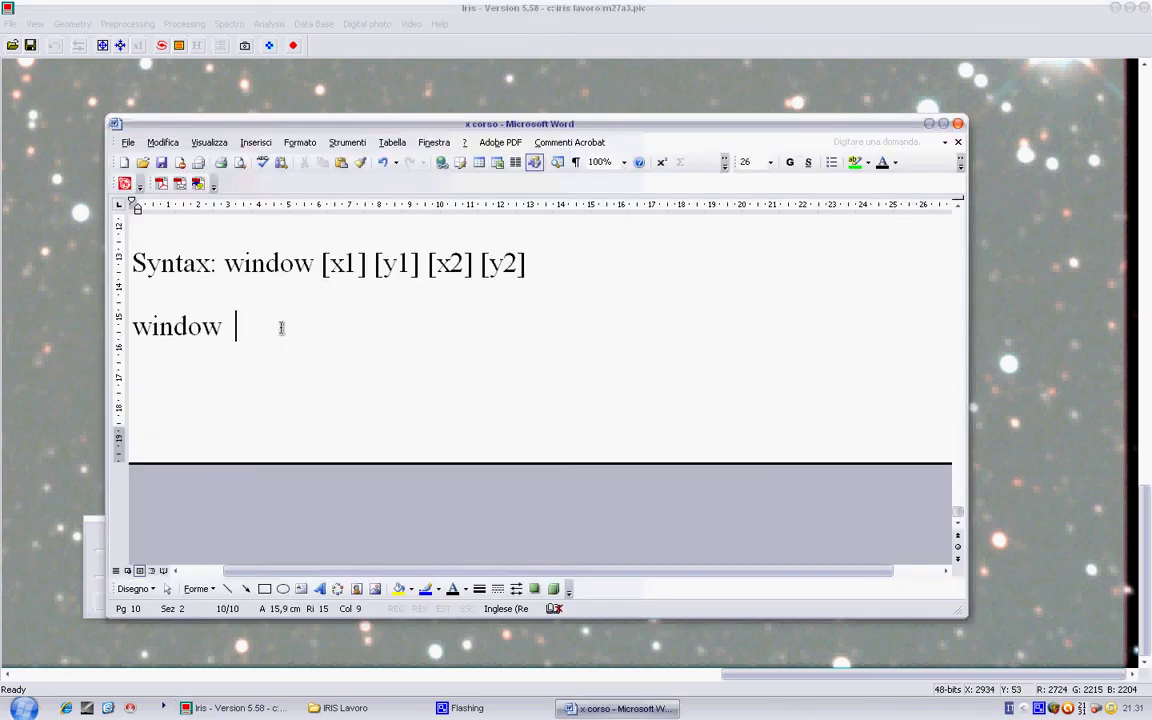
type("7")
- Check the pixel coordinates at the lower-left and upper-left corners in Iris, and enter 7 as the window command's second coordinate in Word
left_click(816, 685)
left_click_drag(816, 685, 5, 662)
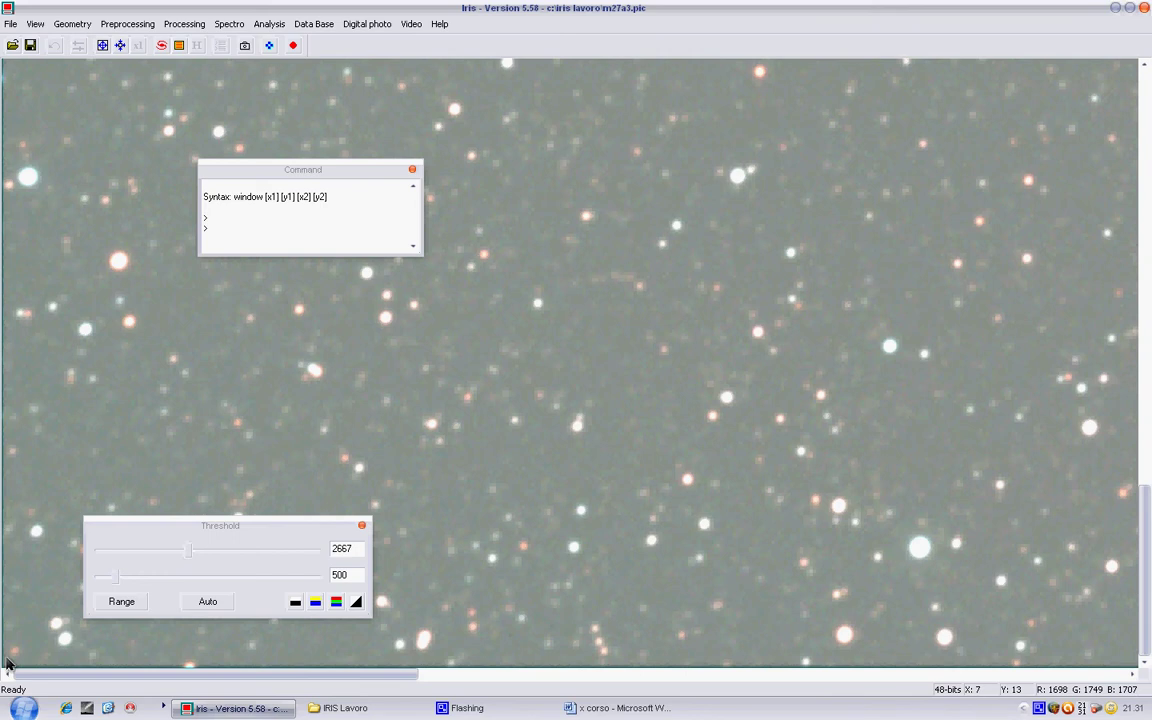
left_click_drag(1146, 610, 1146, 185)
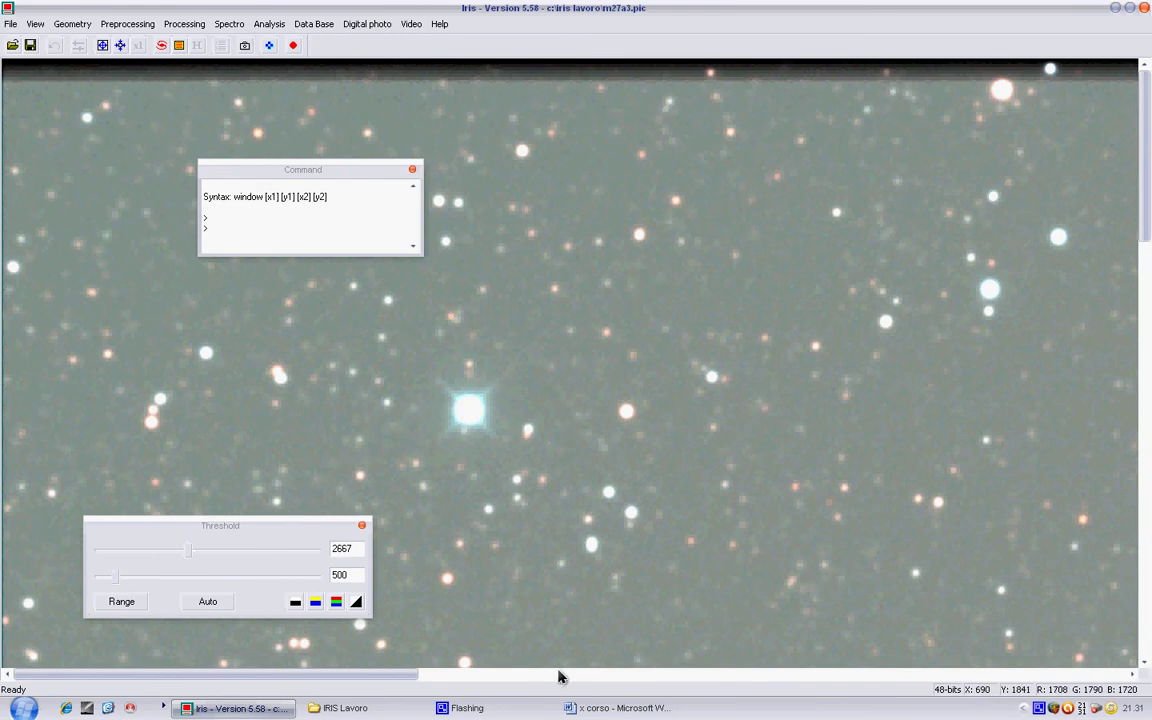
left_click(617, 708)
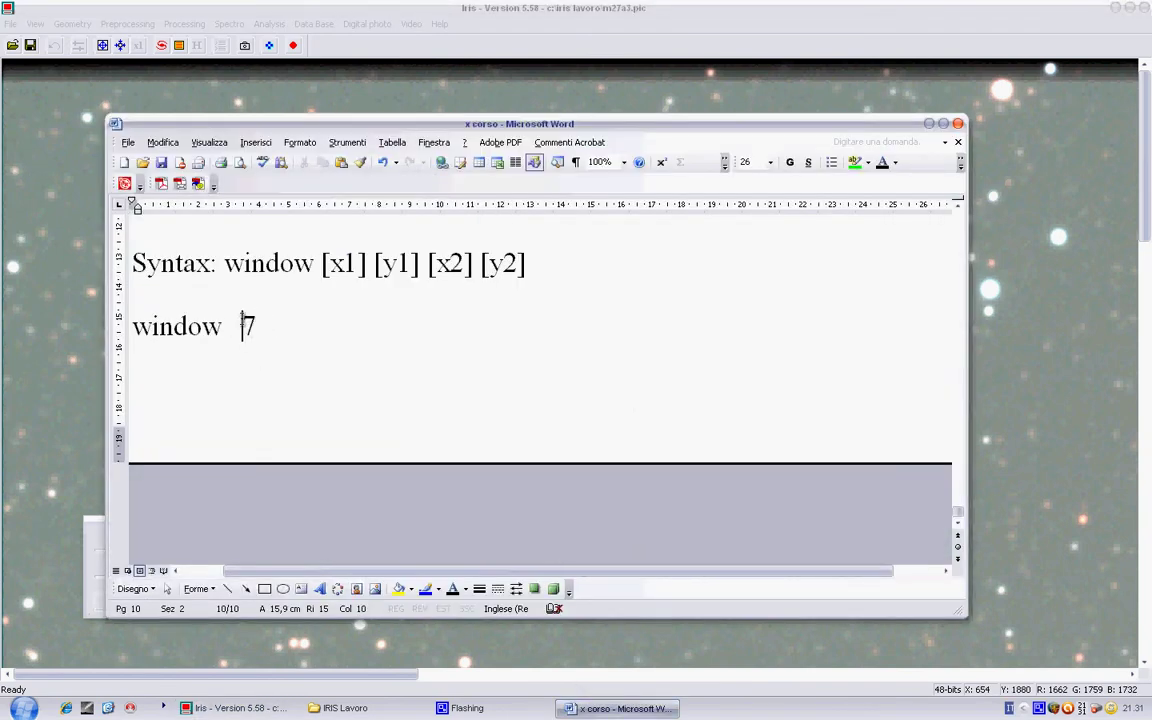
type("7")
- Check the image's right border at the upper and lower corners in Iris, and enter 3885 as the window command's third coordinate in Word
left_click(260, 708)
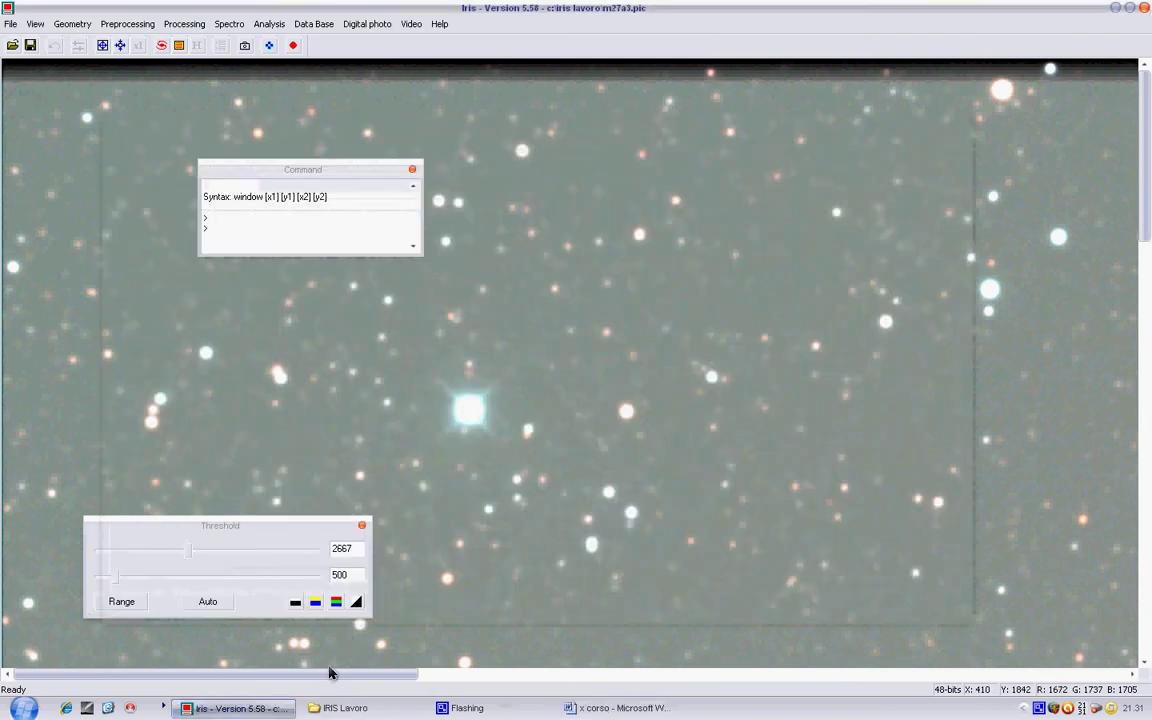
left_click_drag(329, 674, 1044, 674)
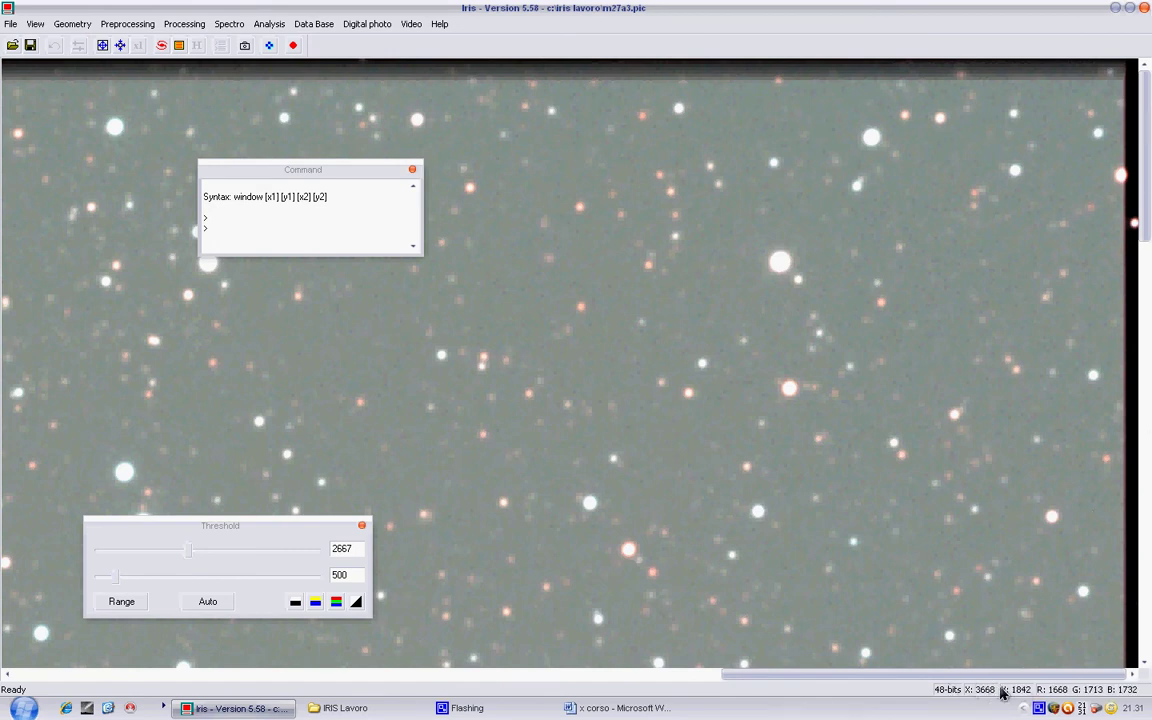
left_click_drag(1146, 225, 1147, 651)
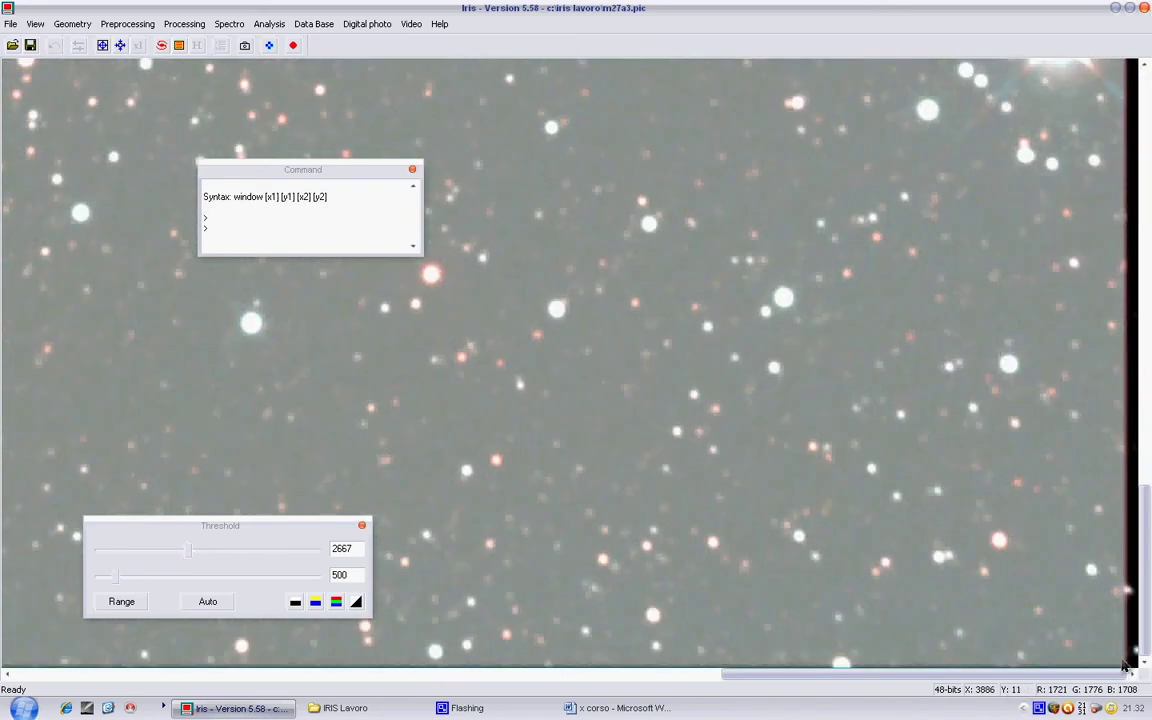
left_click(617, 708)
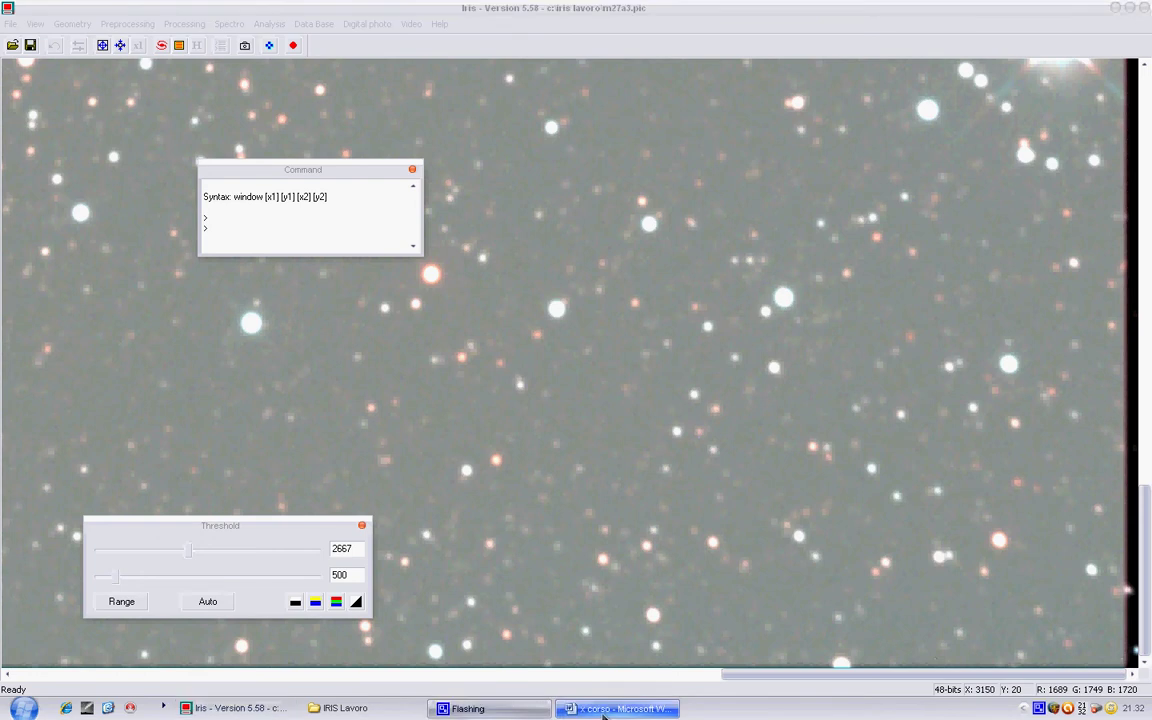
type("3885")
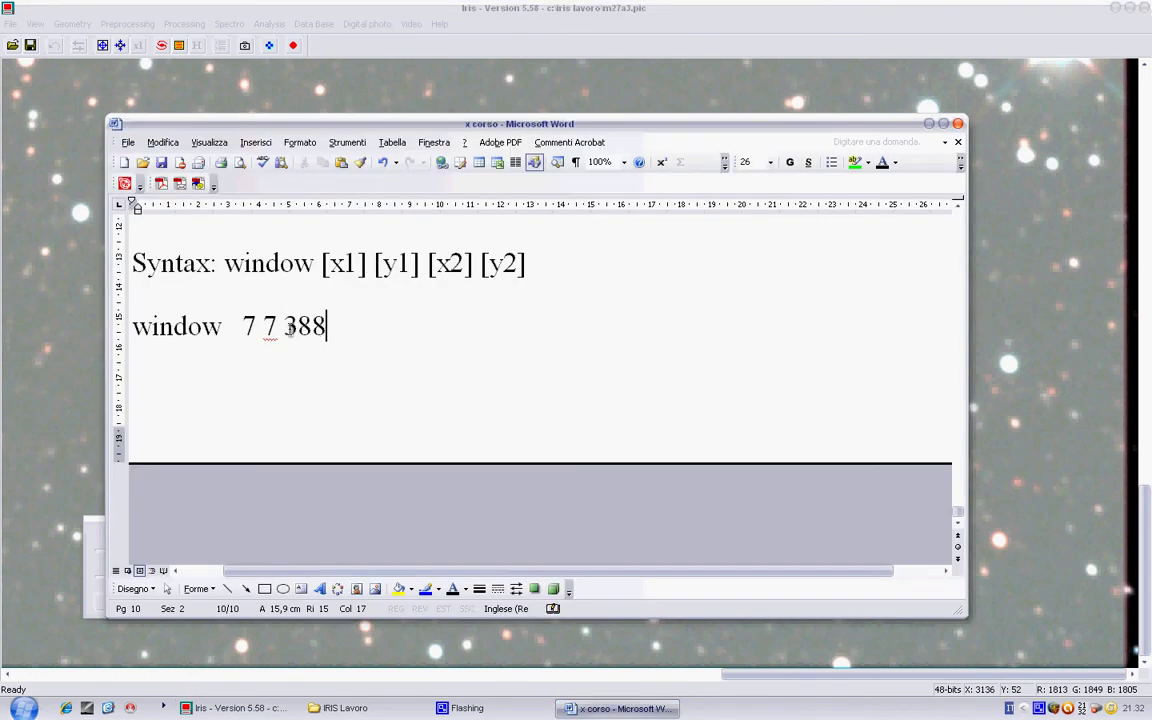
- Check the image's upper border at both corners in Iris, and enter 2569 as the window command's fourth coordinate in Word
left_click(240, 708)
left_click_drag(1135, 585, 1150, 128)
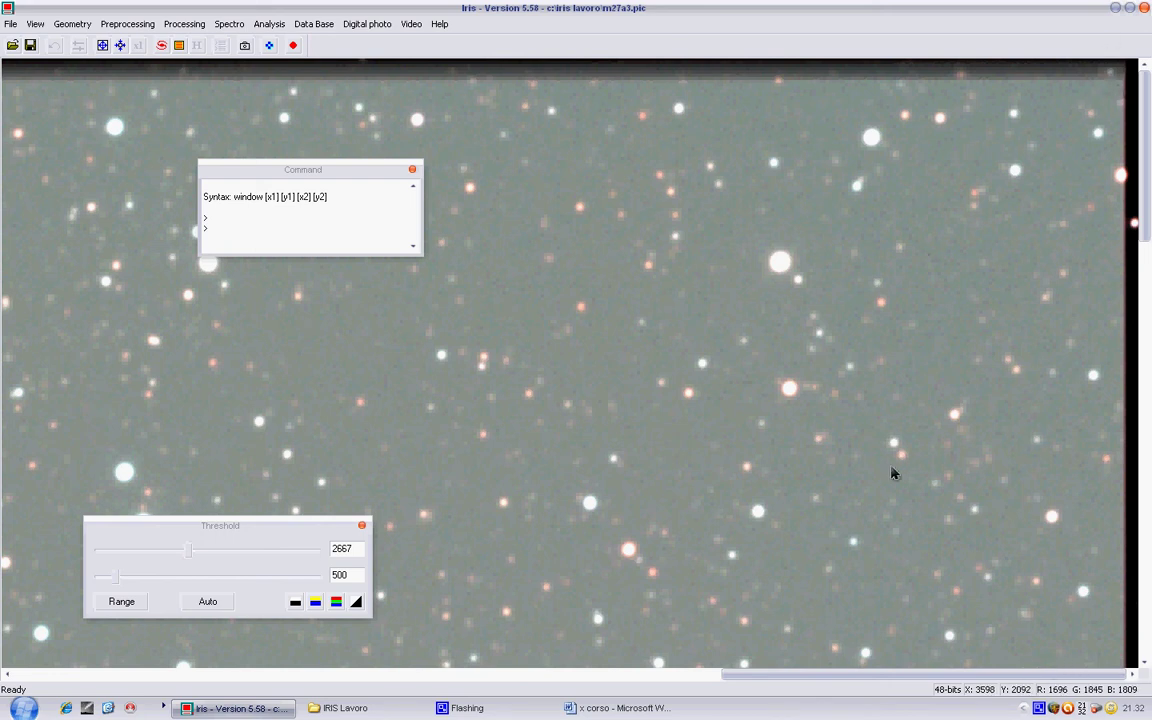
left_click_drag(861, 674, 46, 676)
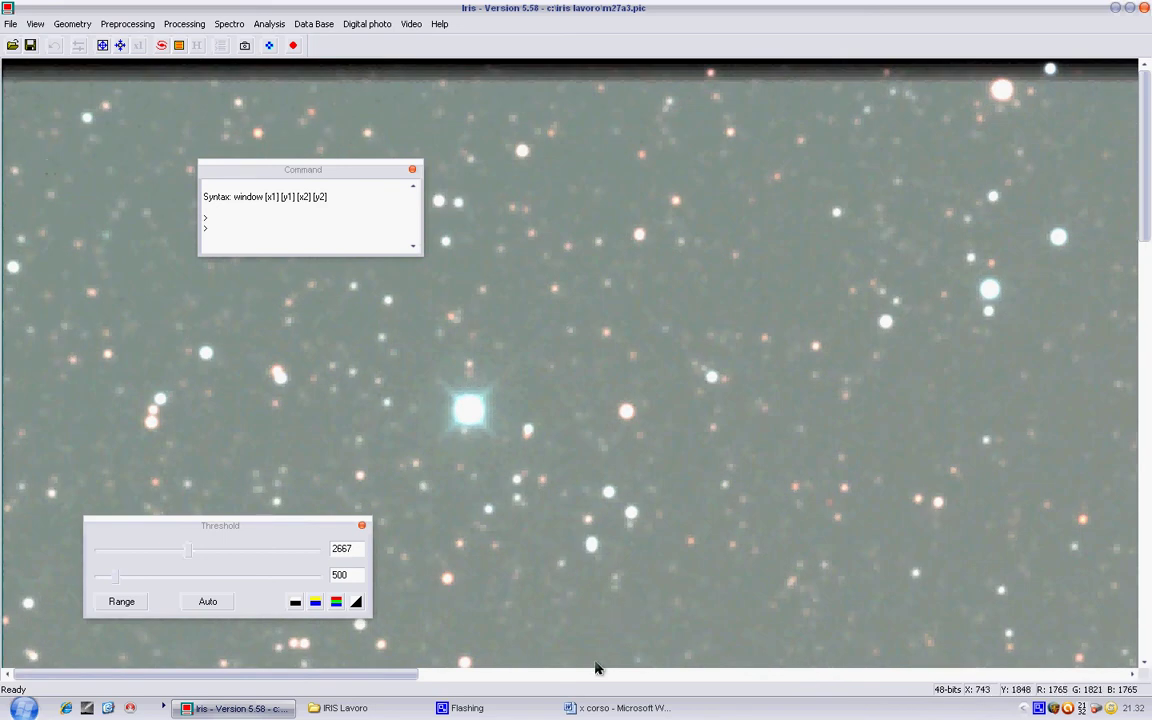
left_click(615, 708)
type("2569")
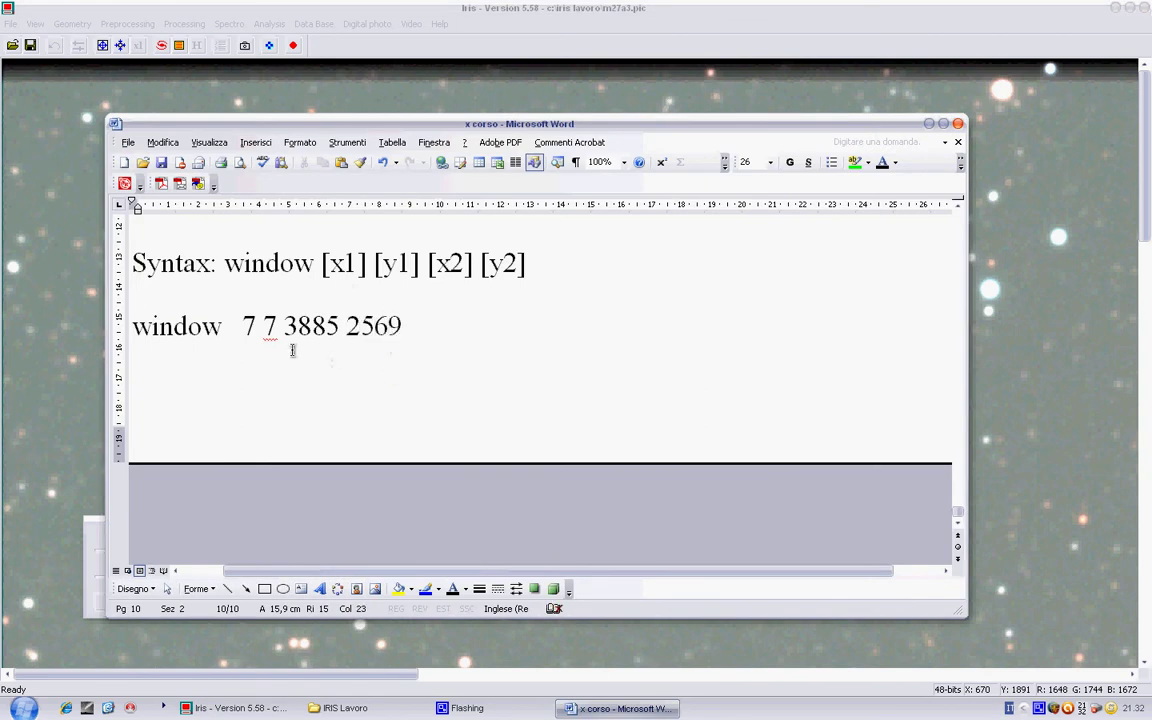
left_click_drag(242, 326, 133, 326)
key("ctrl+c")
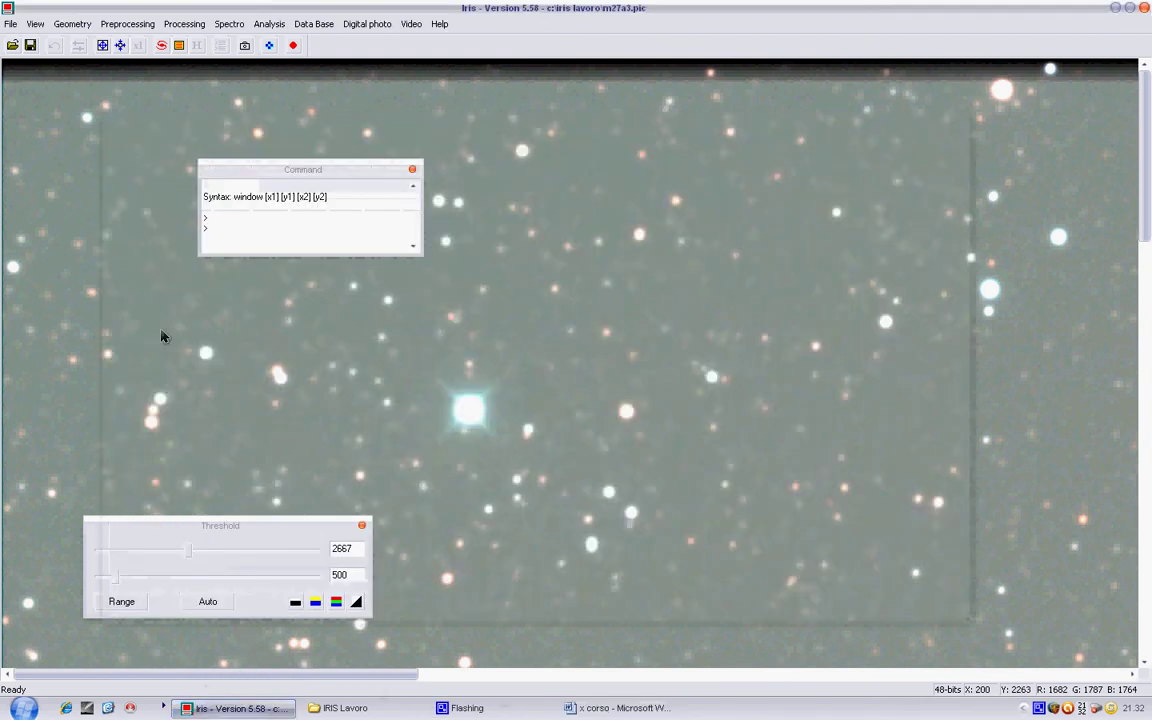
left_click(235, 708)
left_click(225, 216)
key("ctrl+v")
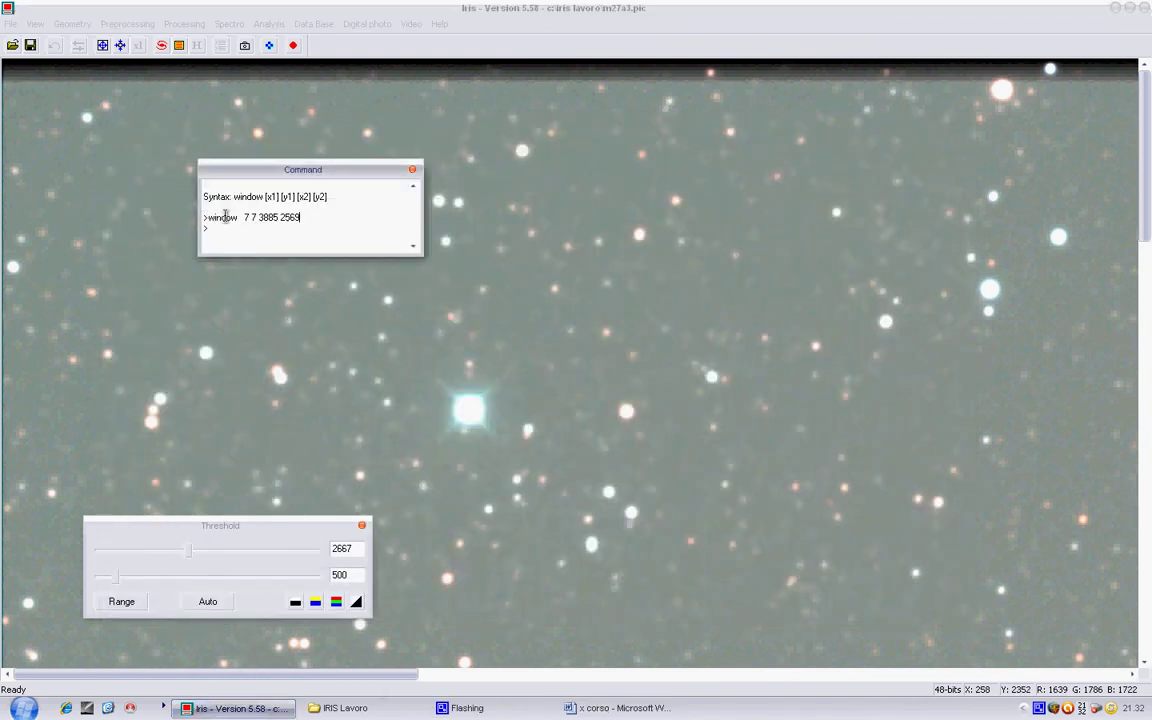
key("Return")
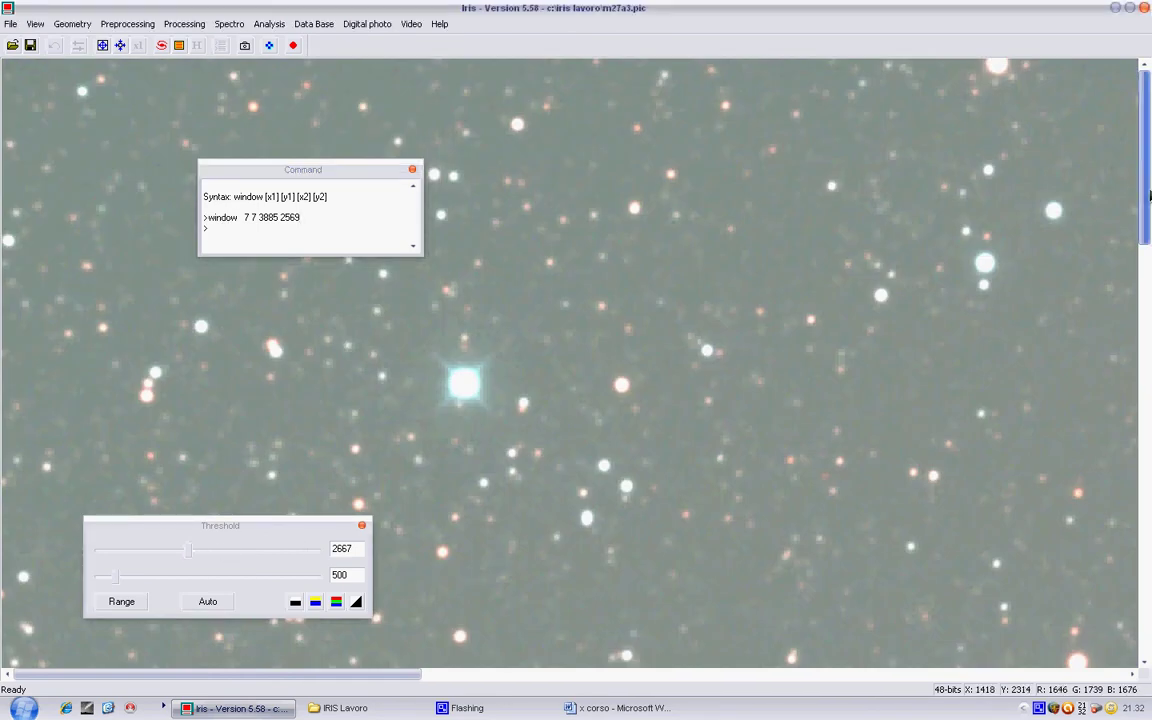
- Inspect the cropped image's right, lower-right and lower-left borders for remaining defects
left_click_drag(403, 678, 1108, 652)
left_click_drag(1147, 174, 1149, 592)
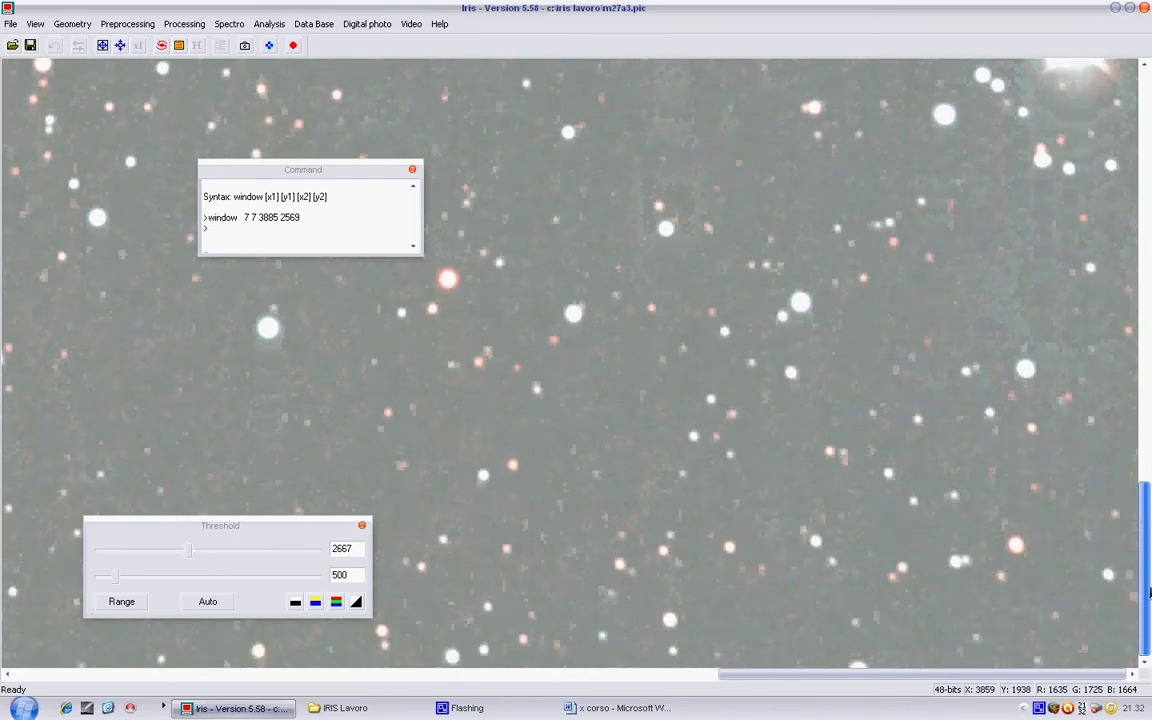
left_click_drag(1076, 675, 386, 684)
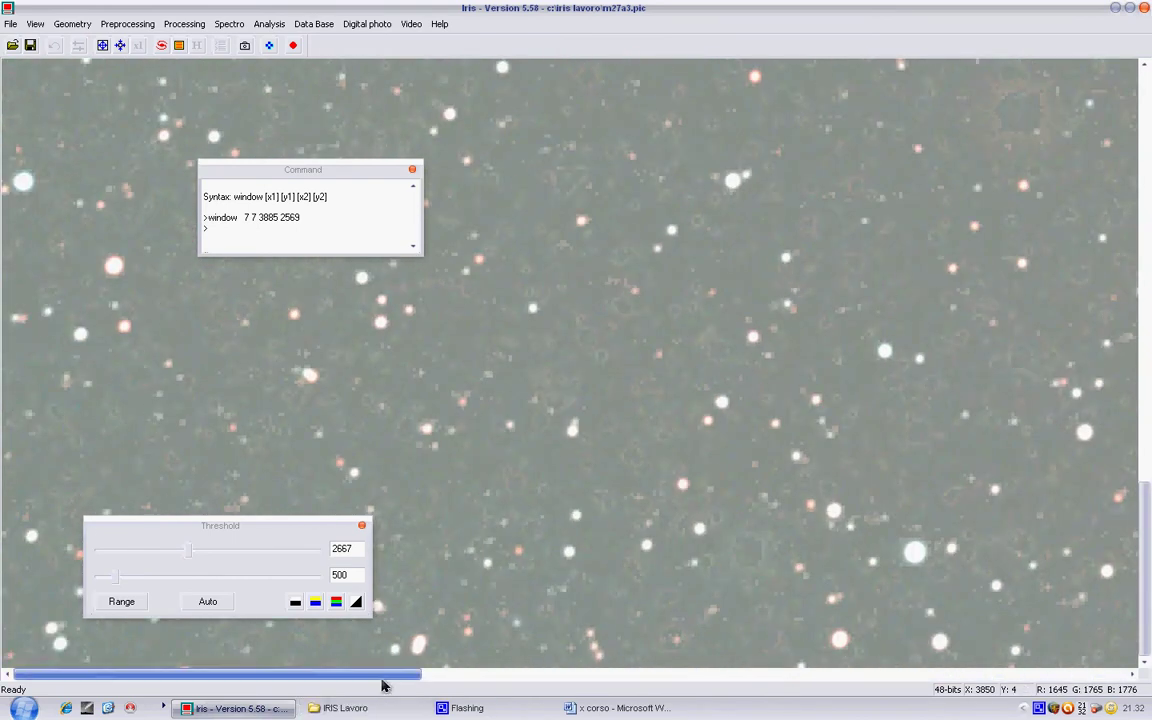
right_click(1058, 708)
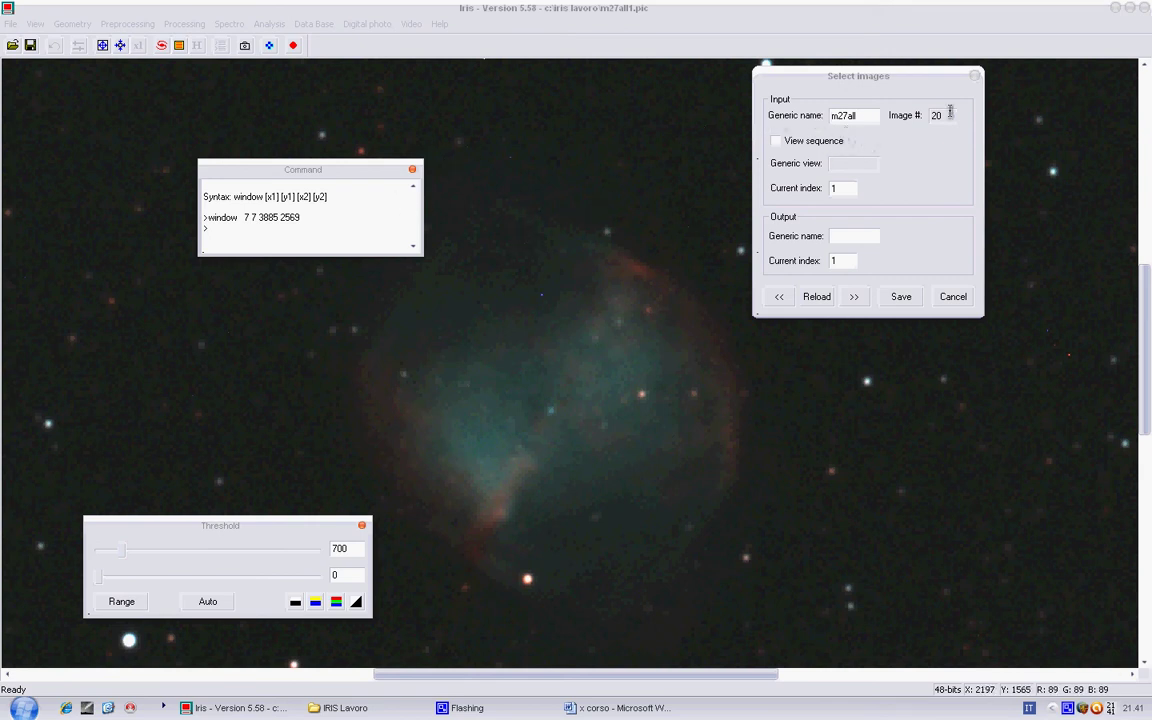
- Close the image selection dialog and separate the 20 images of the m27all sequence into r, g and b sequences
left_click(953, 298)
left_click(372, 30)
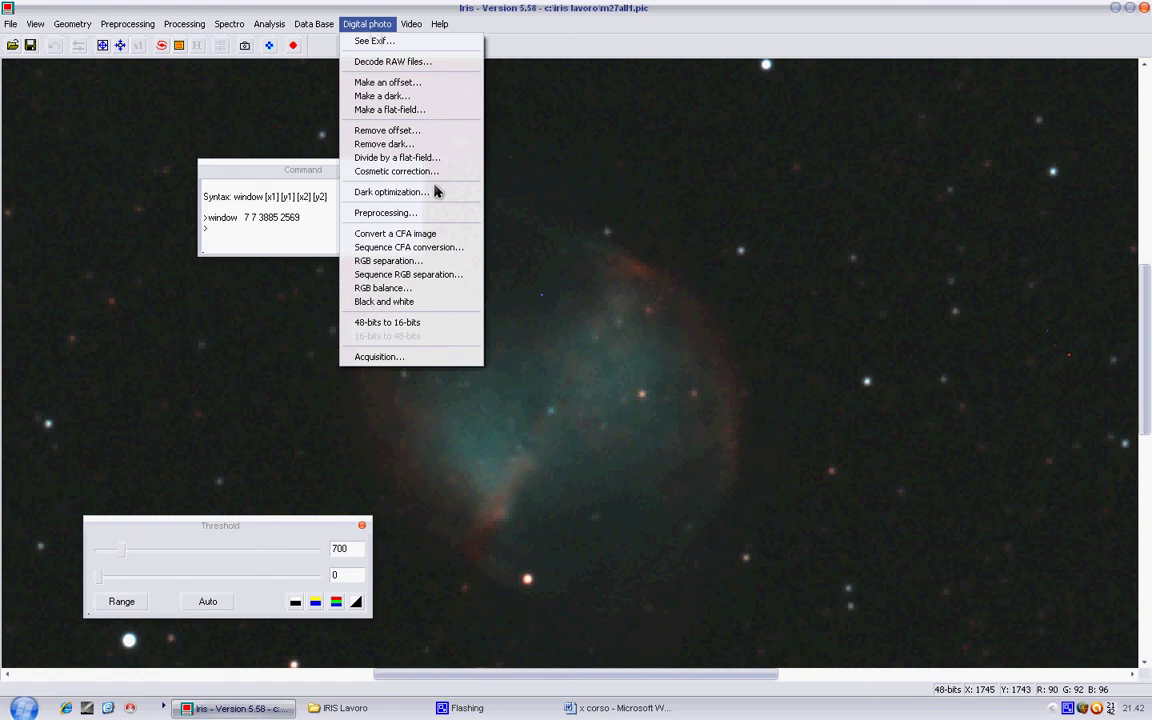
left_click(443, 274)
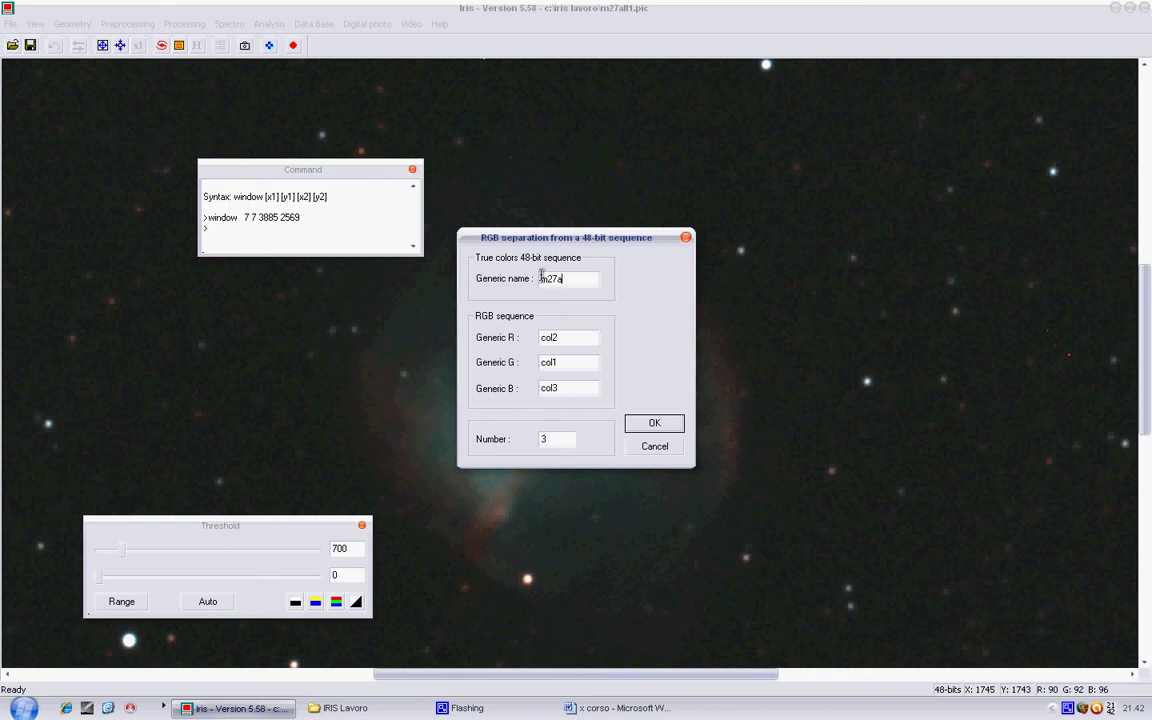
type("m27all")
key("Tab")
key("Tab")
type("g")
key("Tab")
type("b")
key("Tab")
type("20")
left_click(651, 425)
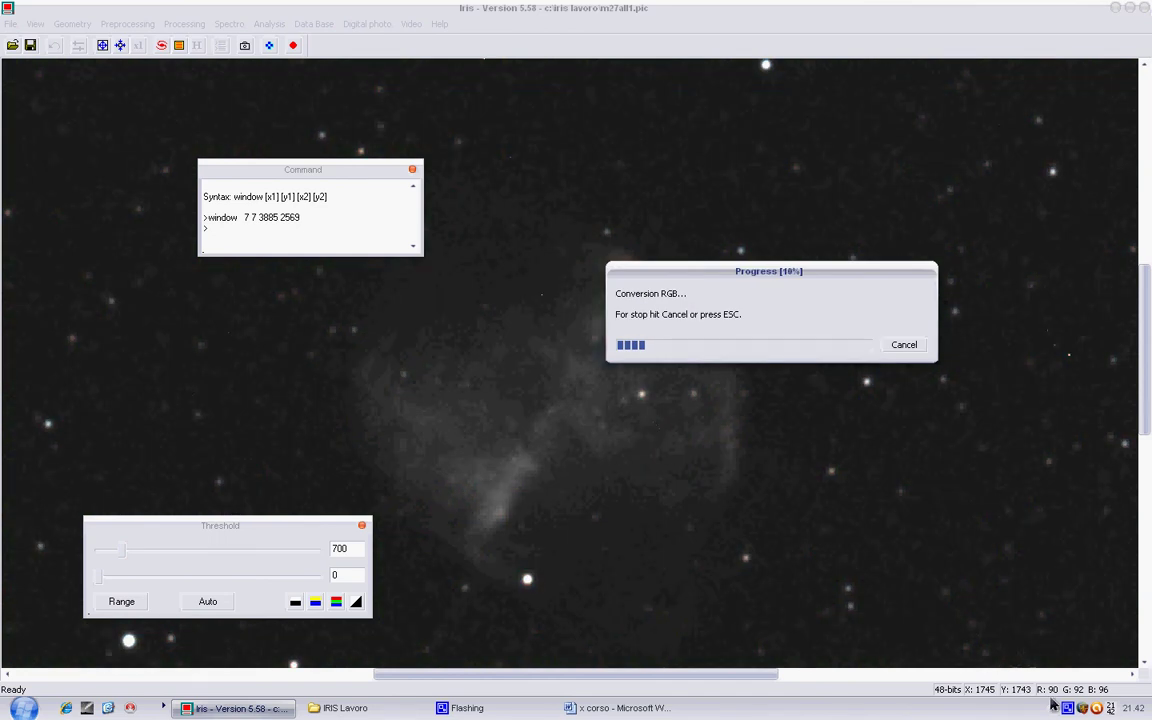
right_click(1083, 707)
left_click(1090, 672)
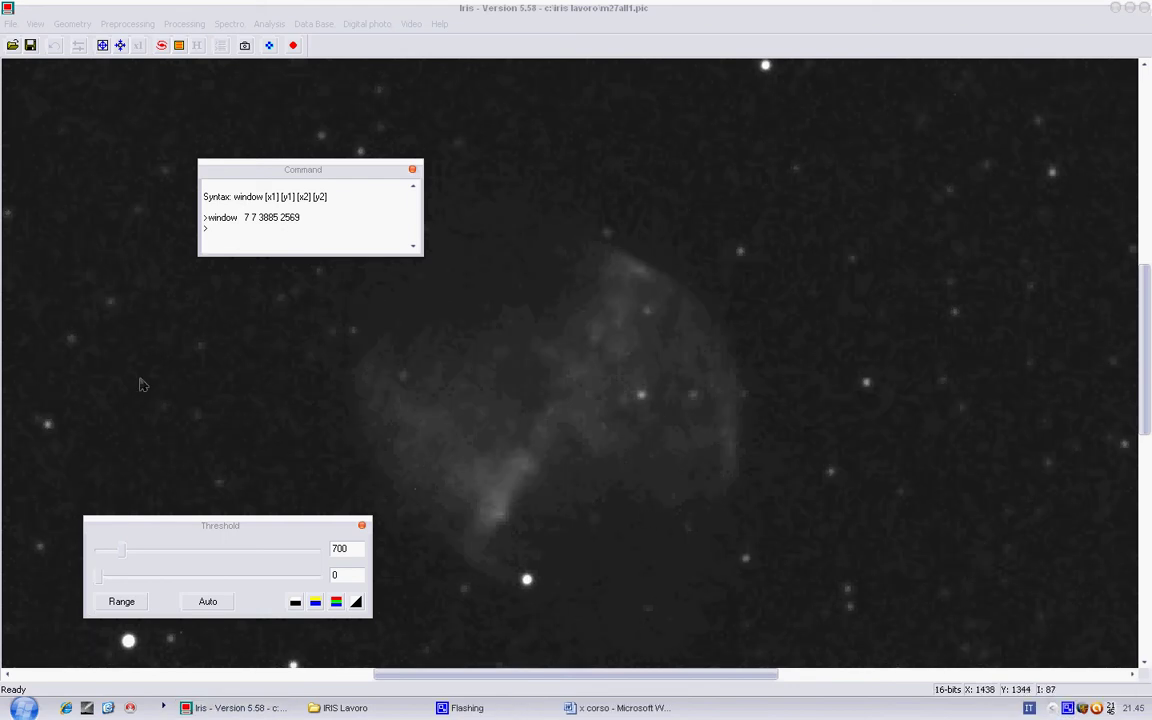
- Run a stellar registration on the 20-image r sequence with rx as the output name, using global matching and a cubic transformation
left_click(185, 25)
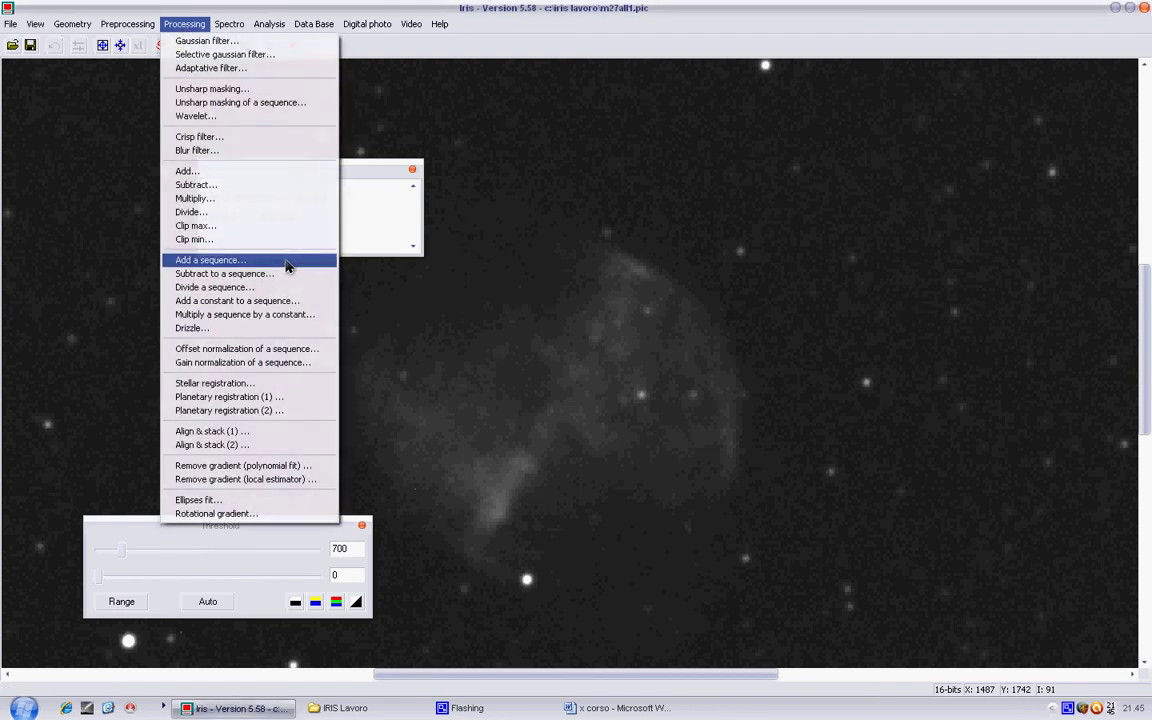
left_click(290, 384)
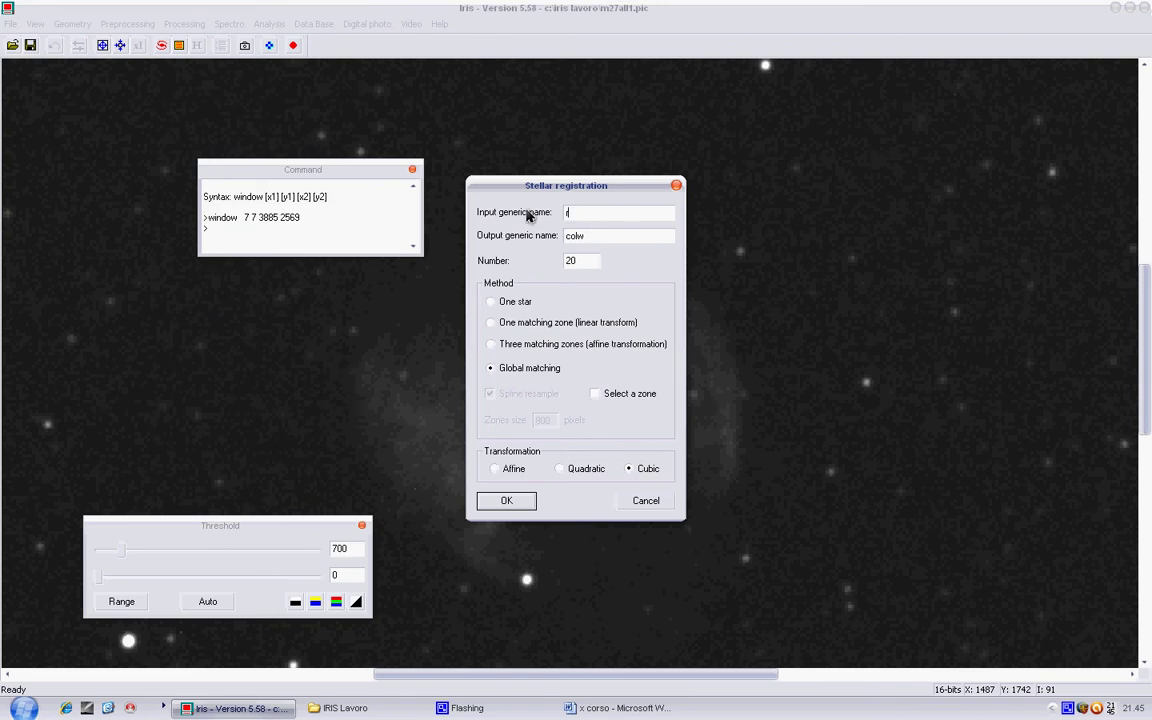
key("Tab")
type("r")
left_click(515, 506)
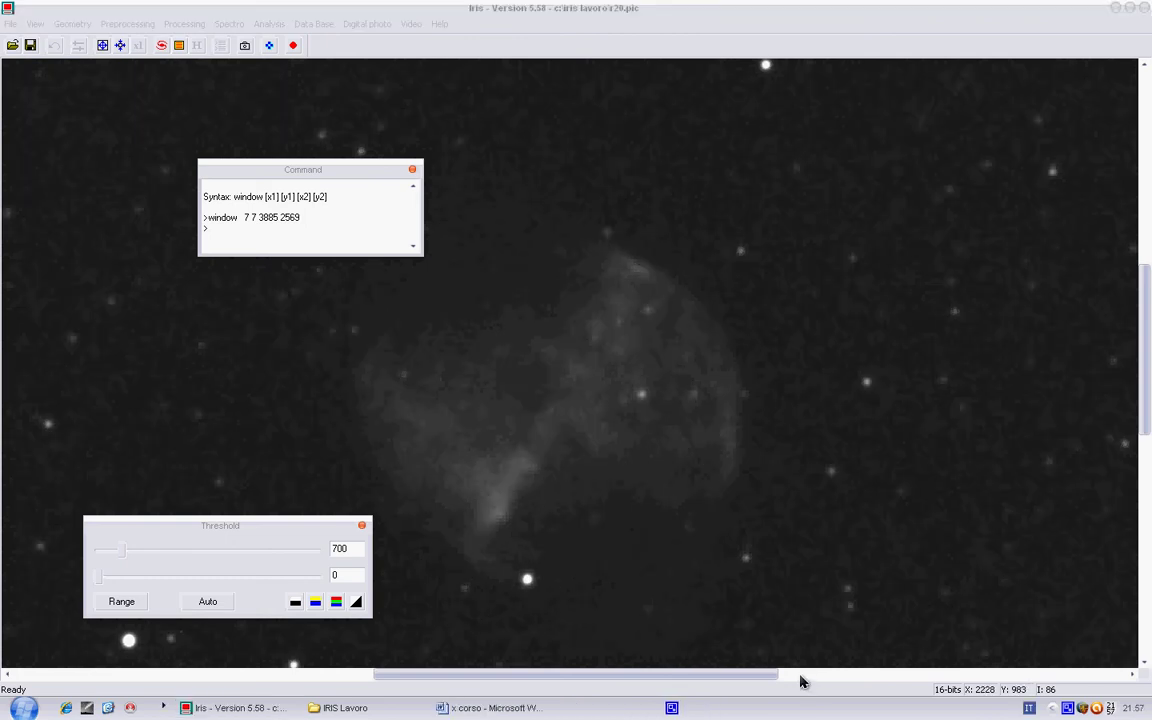
- Set up the stellar registration of the 20-image g sequence with gx as the output name
left_click(196, 28)
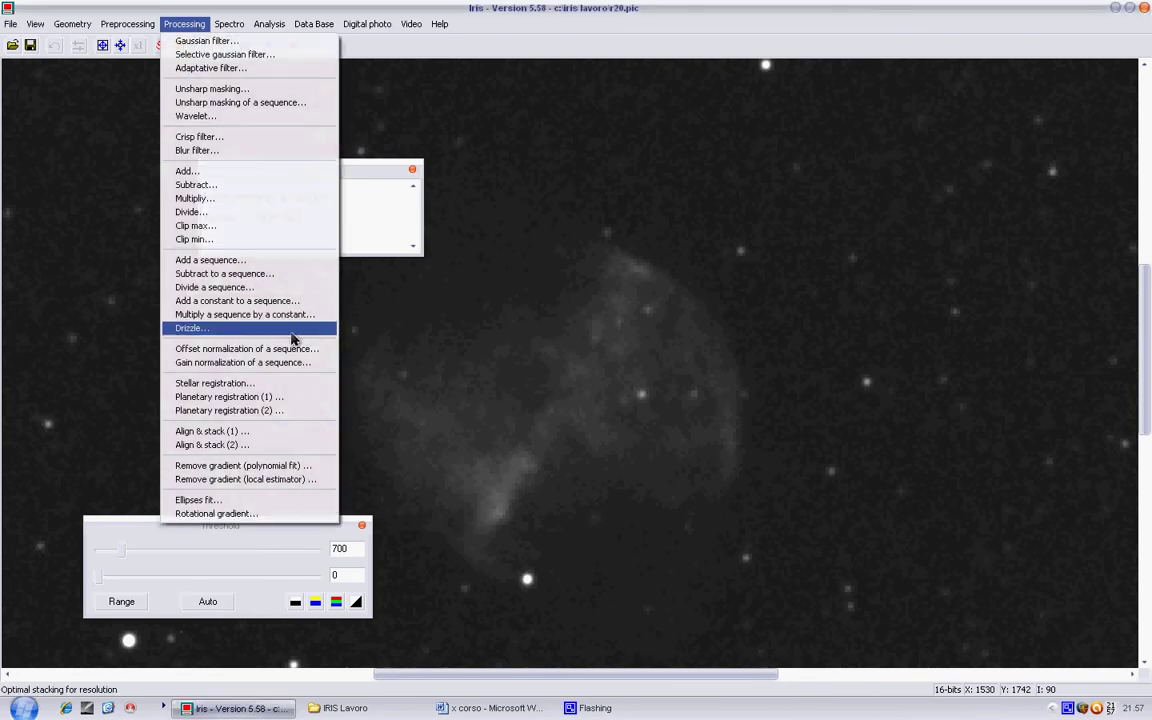
left_click(282, 385)
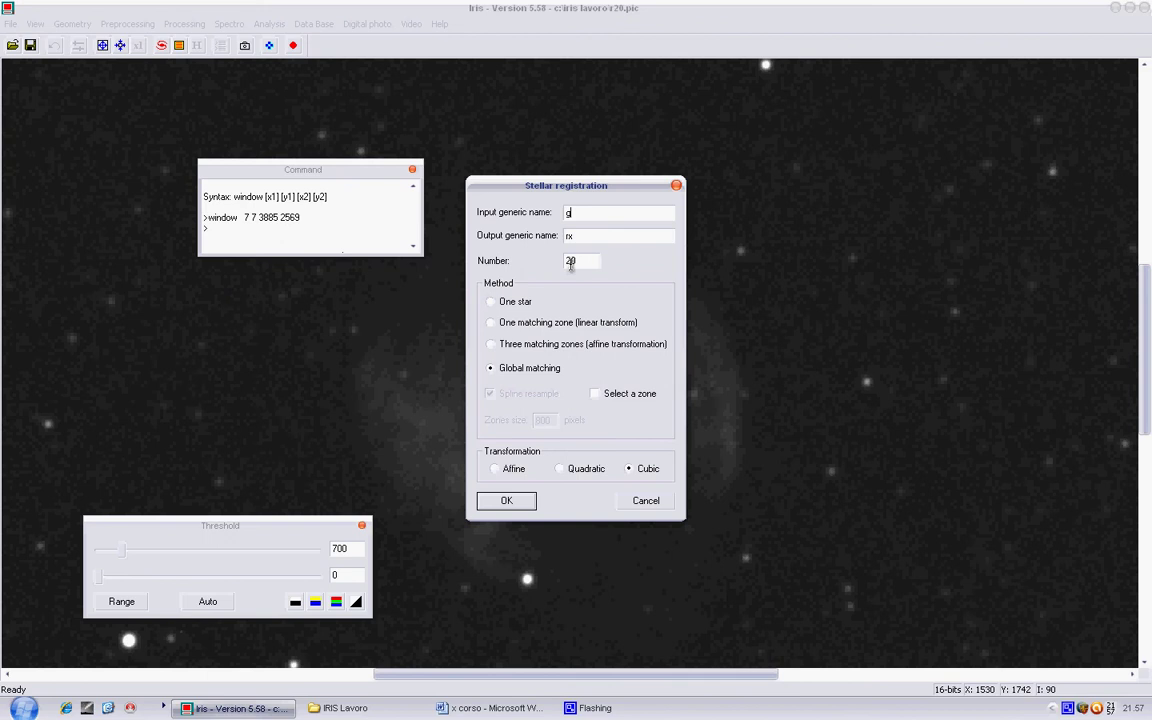
type("g")
left_click(569, 235)
type("g")
left_click(1068, 708)
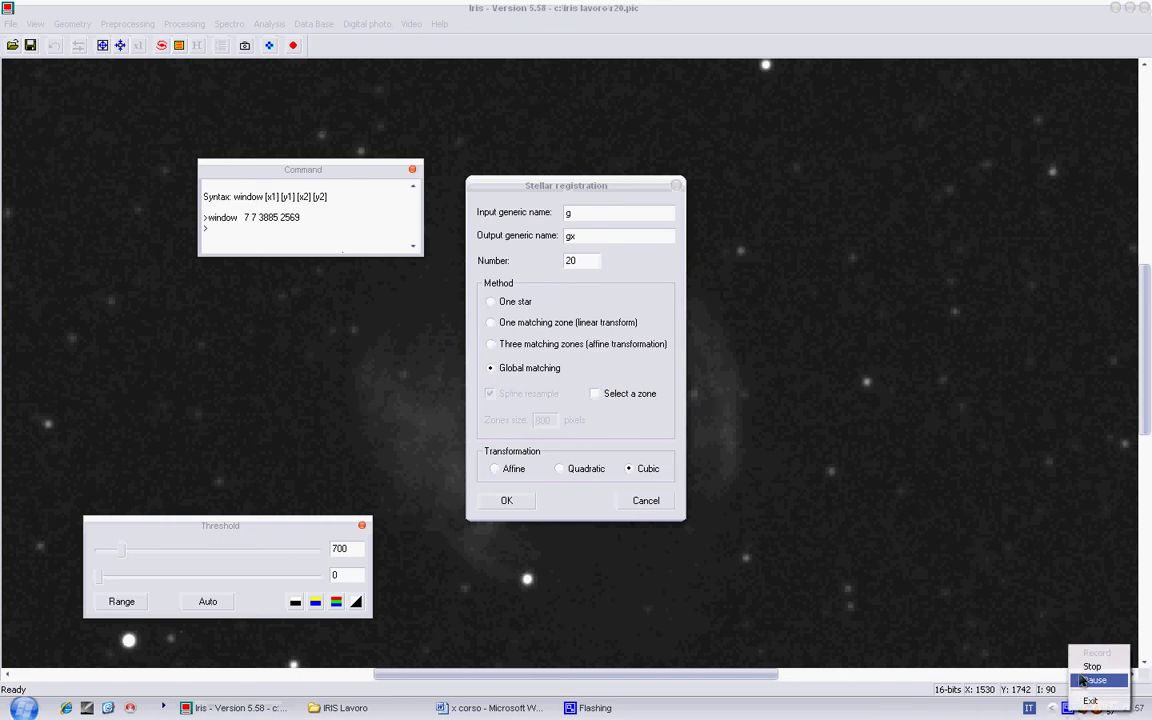
left_click(1108, 672)
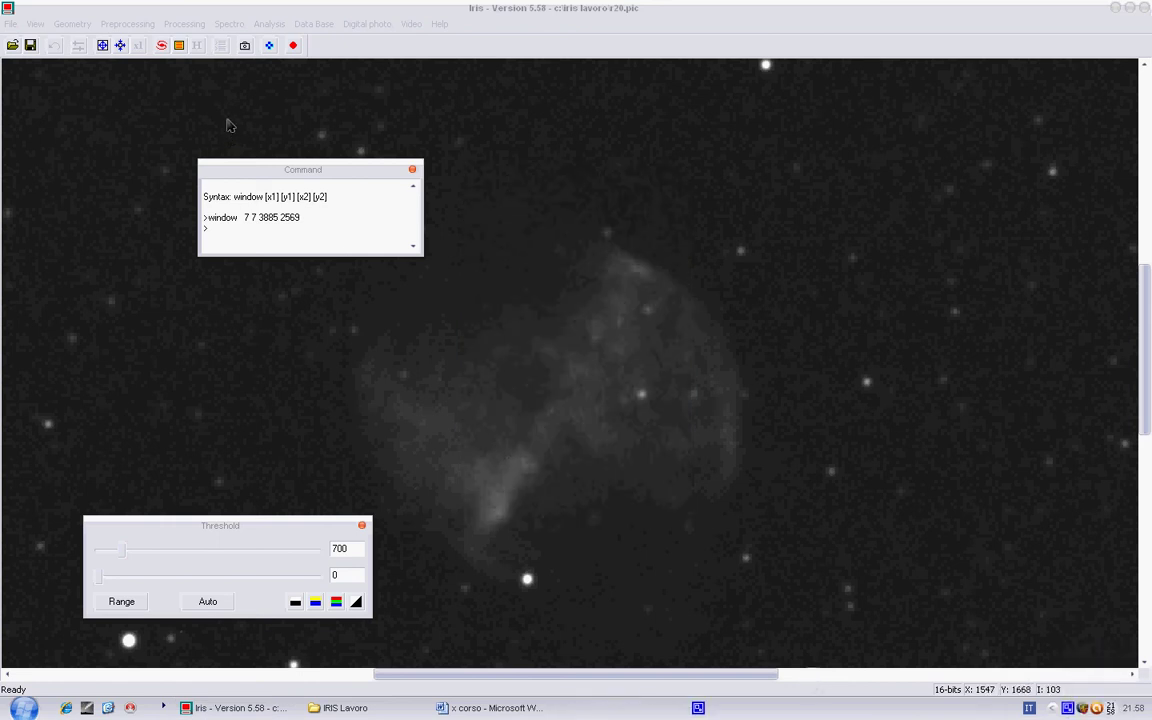
- Add the 20 images of the registered rx sequence together using the sigma clipping method
left_click(175, 33)
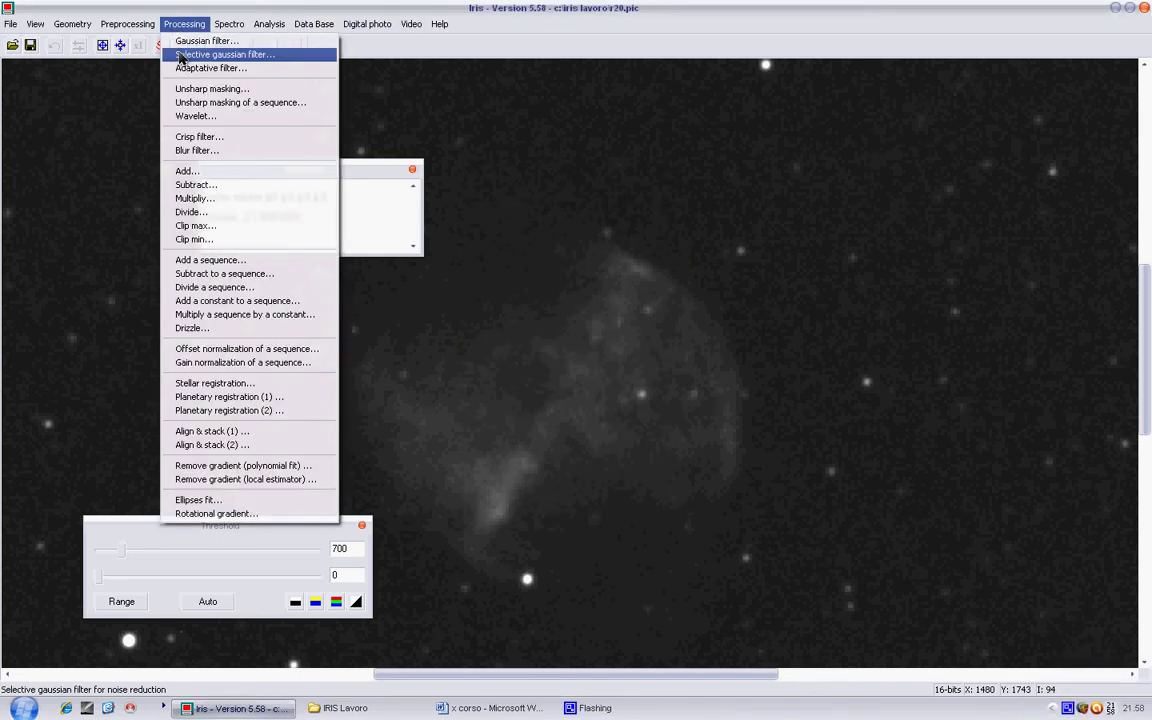
left_click(205, 261)
left_click(553, 224)
type("rx")
left_click(470, 289)
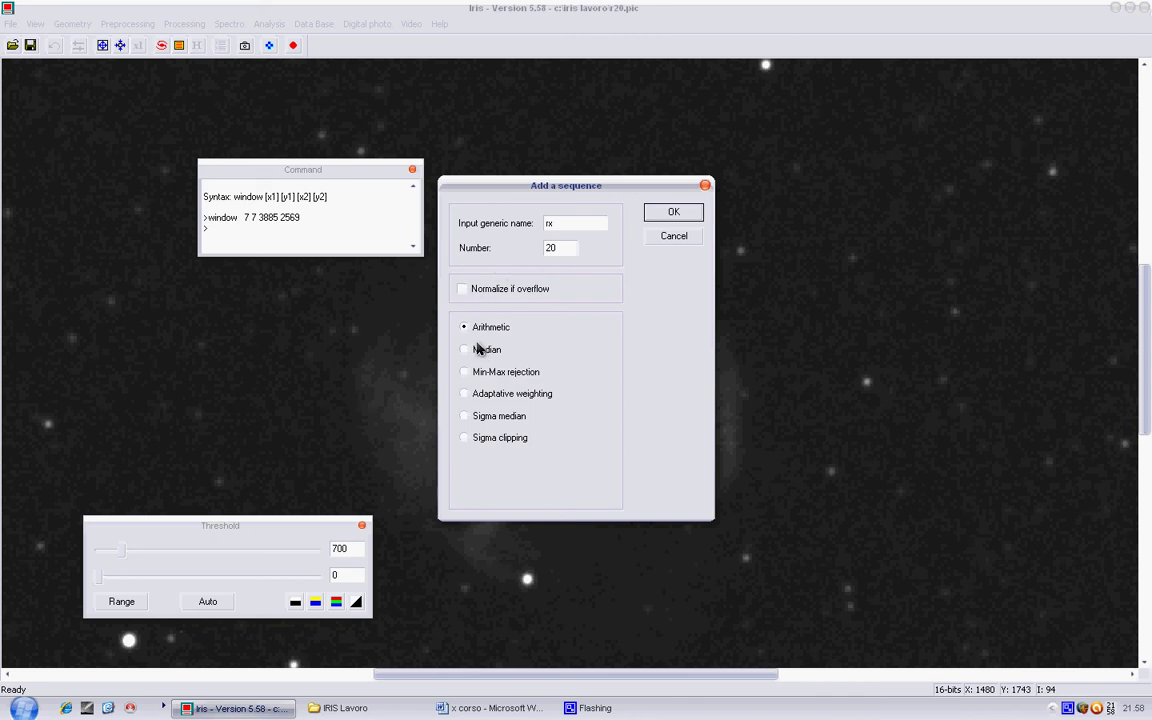
left_click(475, 437)
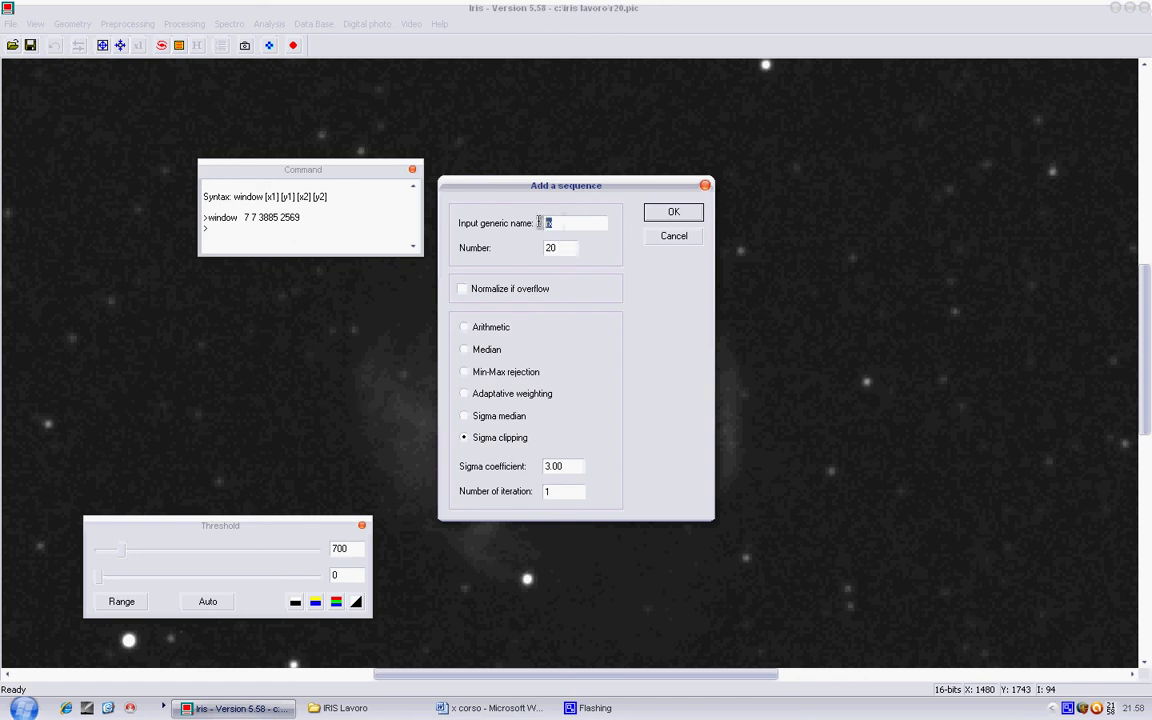
double_click(549, 223)
type("rx")
key("Tab")
left_click(664, 214)
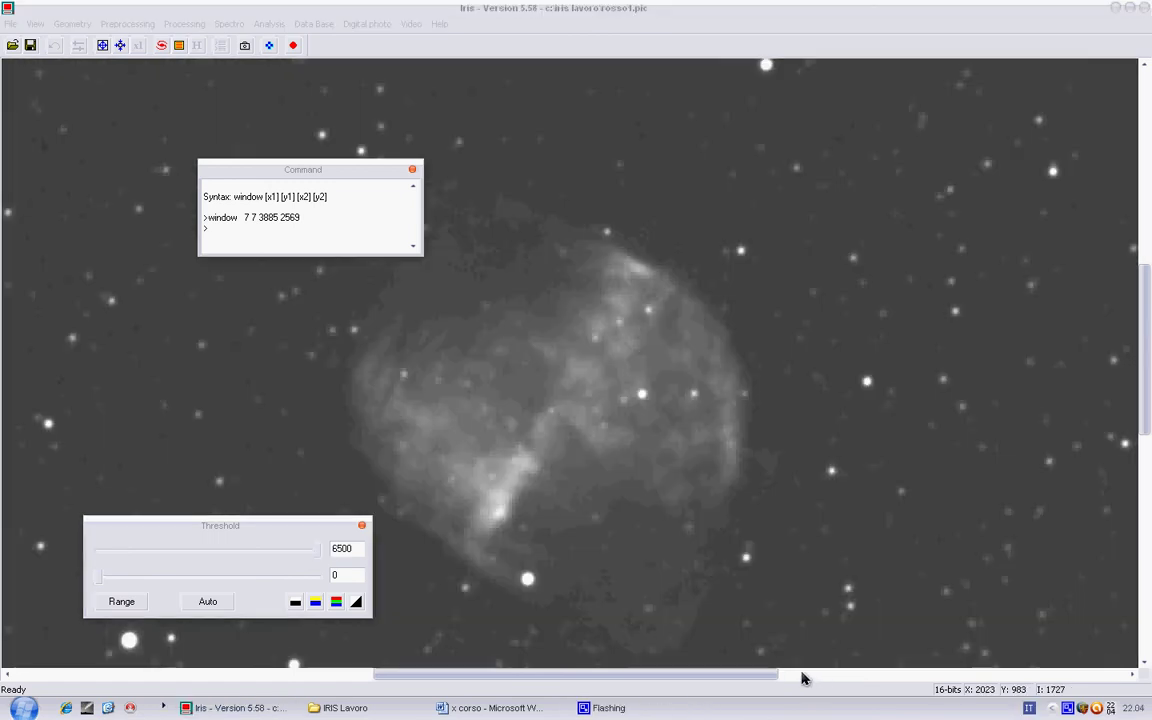
- Save the stacked red channel image as rosso1 in the IRIS Lavoro folder
left_click(31, 46)
type("r")
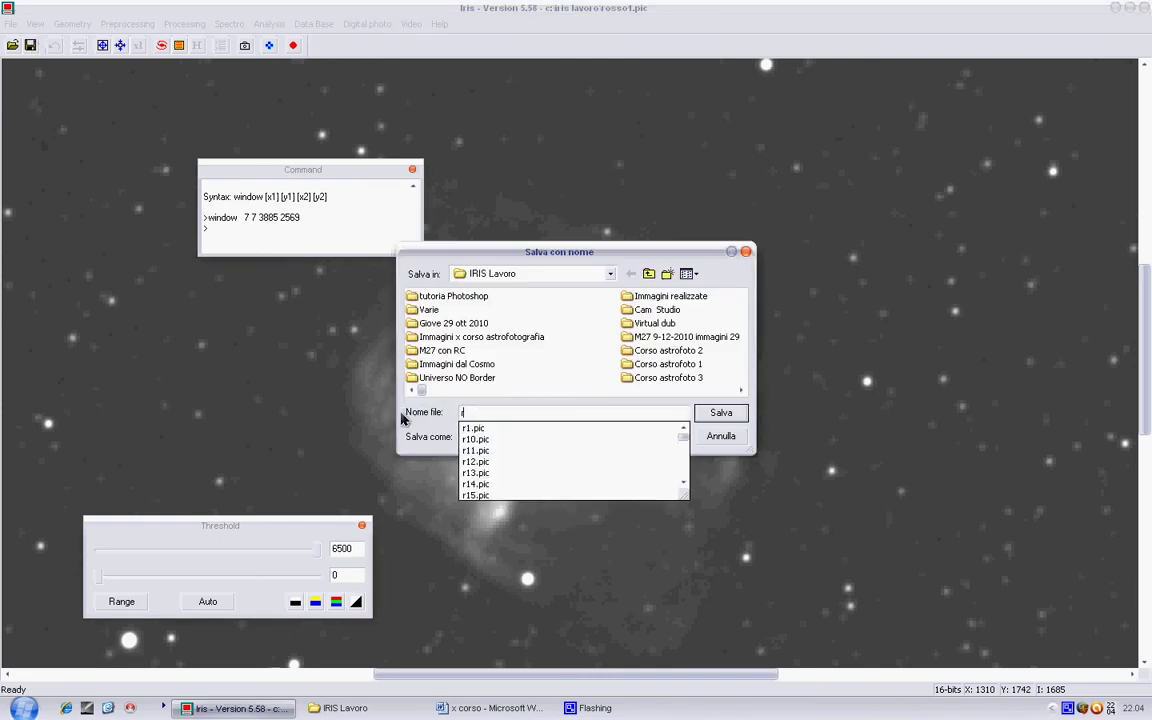
type("osso1")
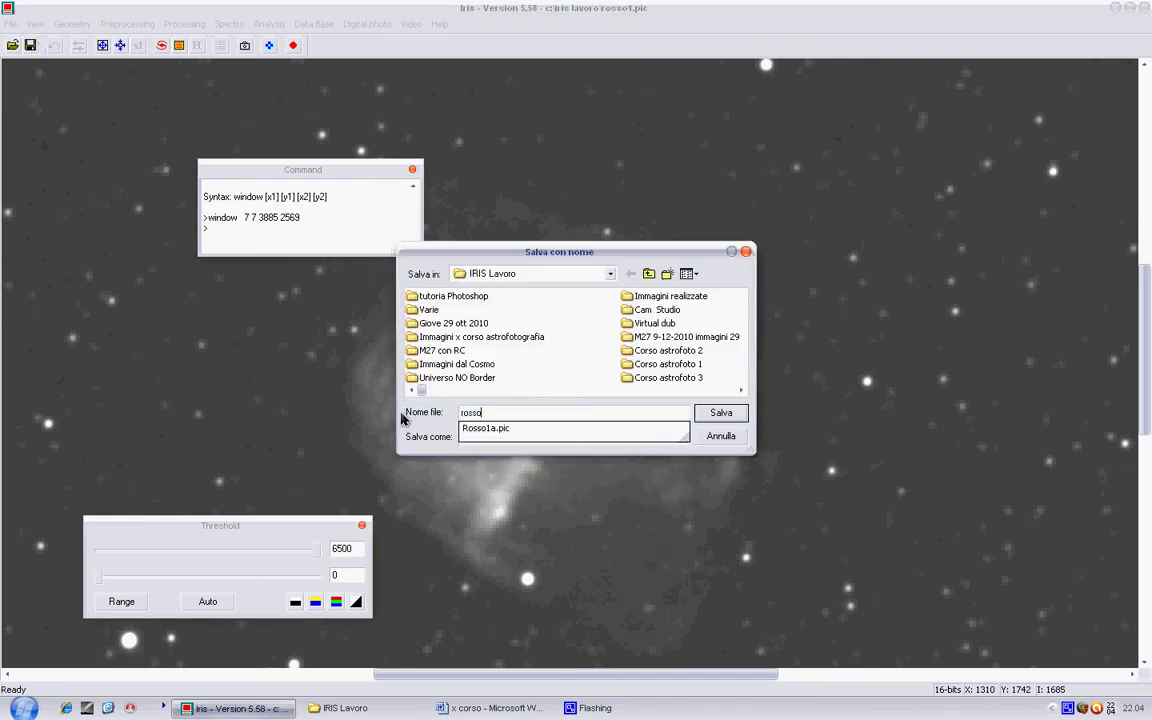
left_click(716, 413)
right_click(1071, 707)
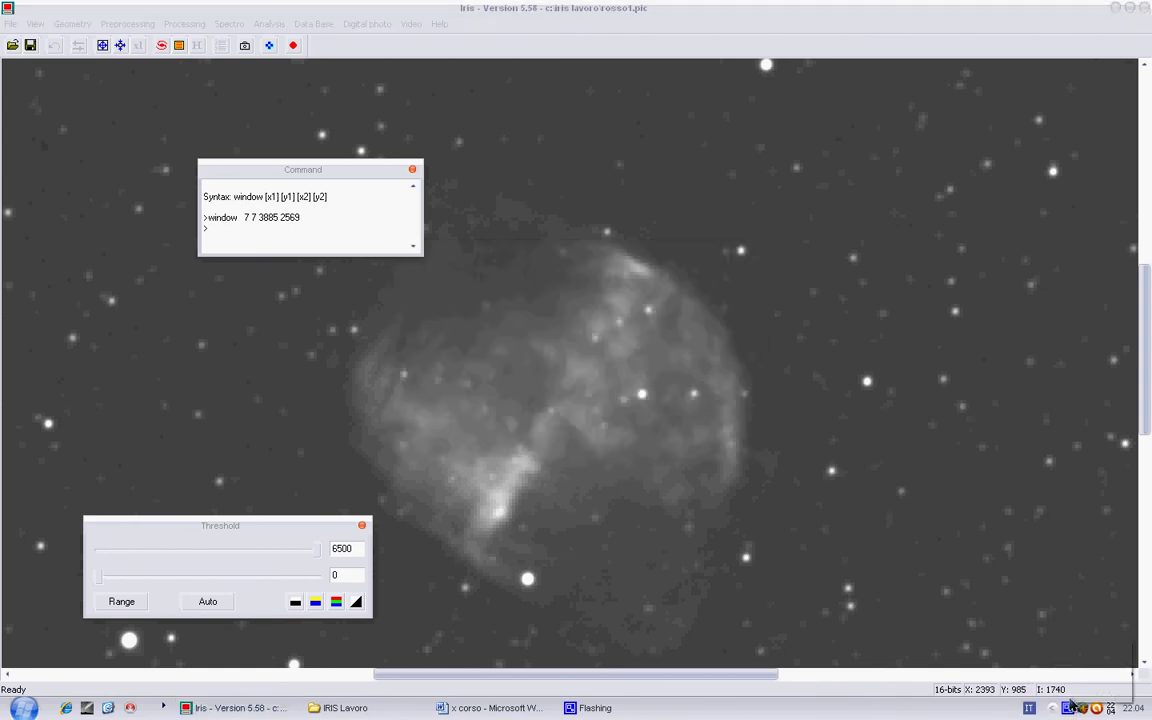
- Combine the rosso1, verde1 and blu1 channels into a colour image with the (L)RGB command and examine the nebula
left_click(1095, 655)
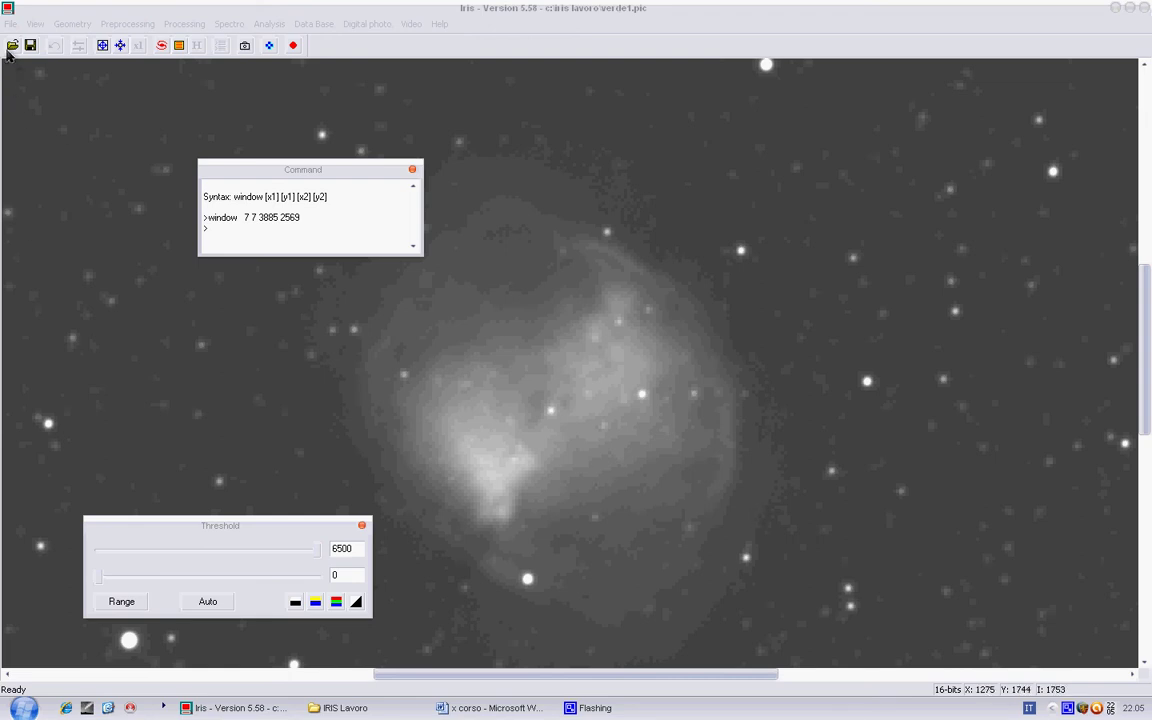
left_click(34, 24)
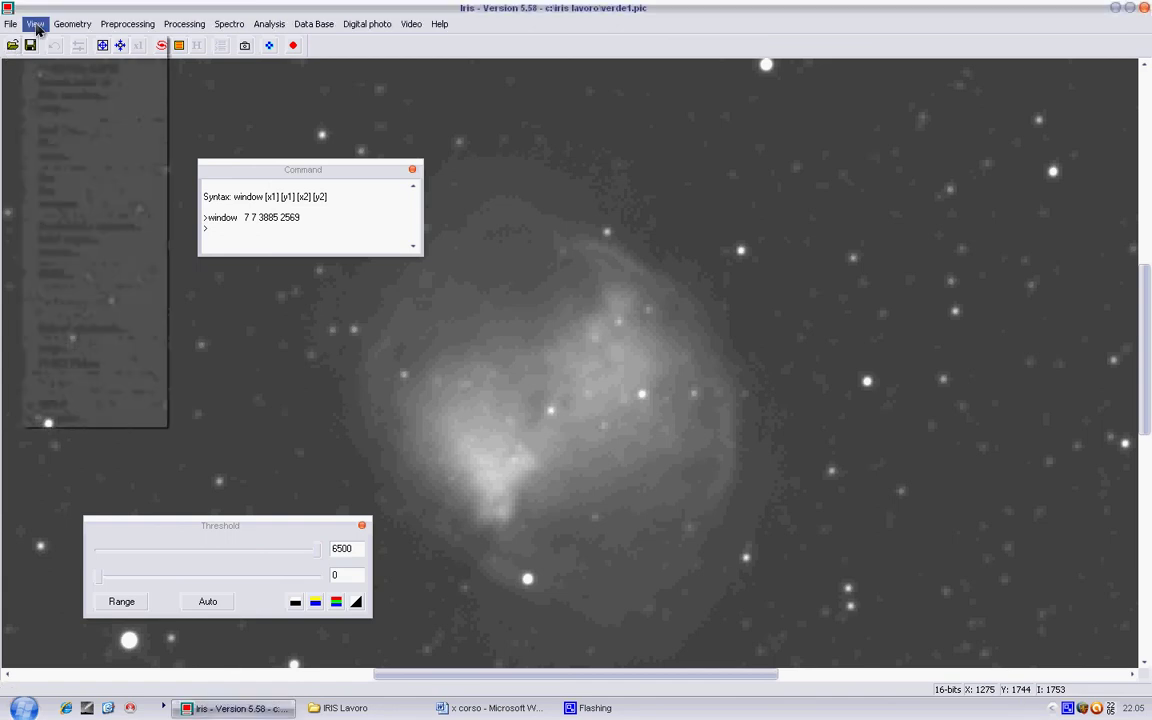
left_click(103, 272)
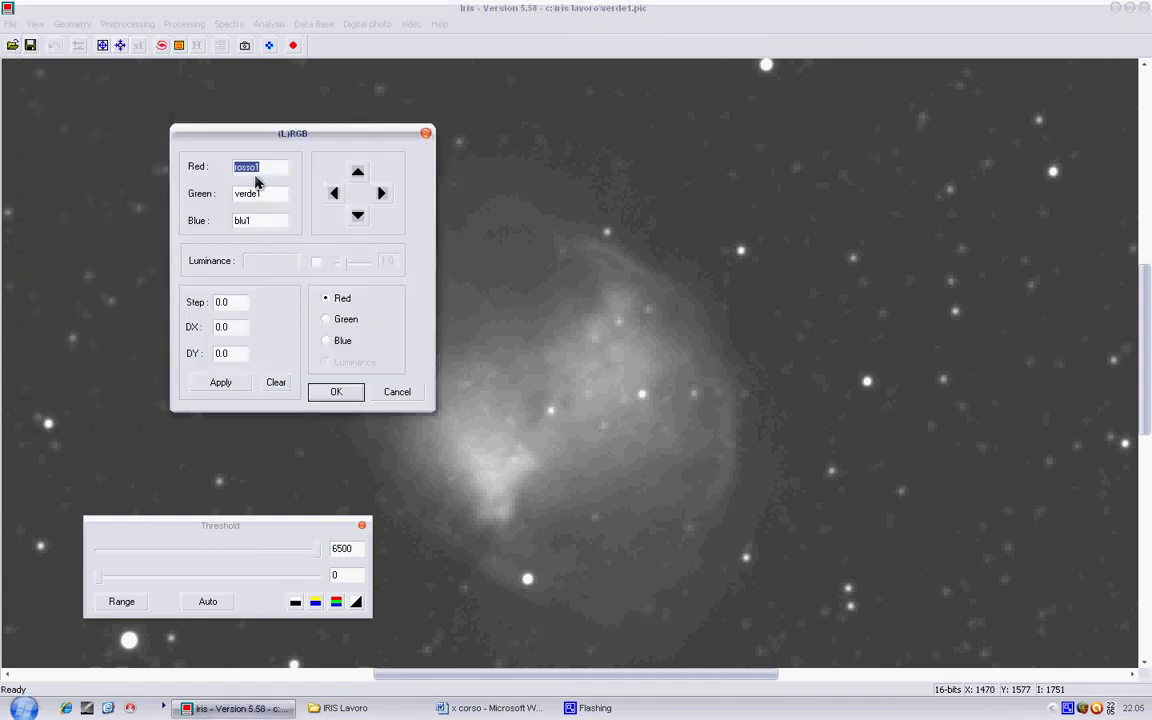
left_click_drag(318, 136, 355, 108)
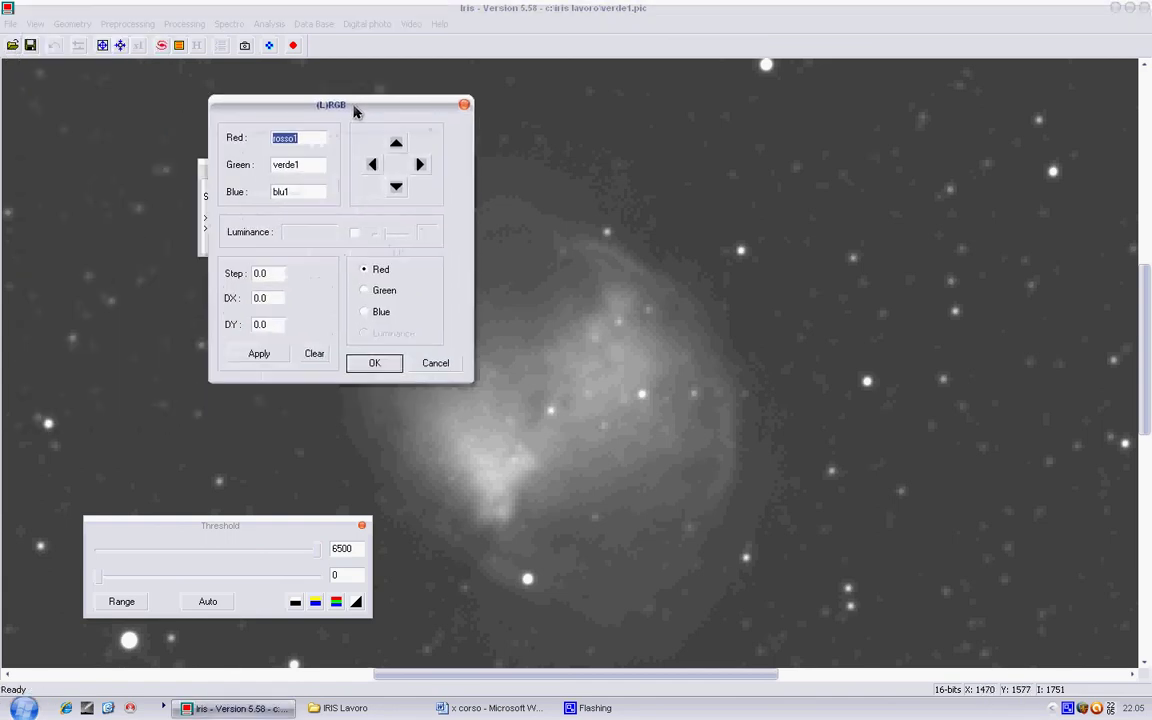
left_click(380, 193)
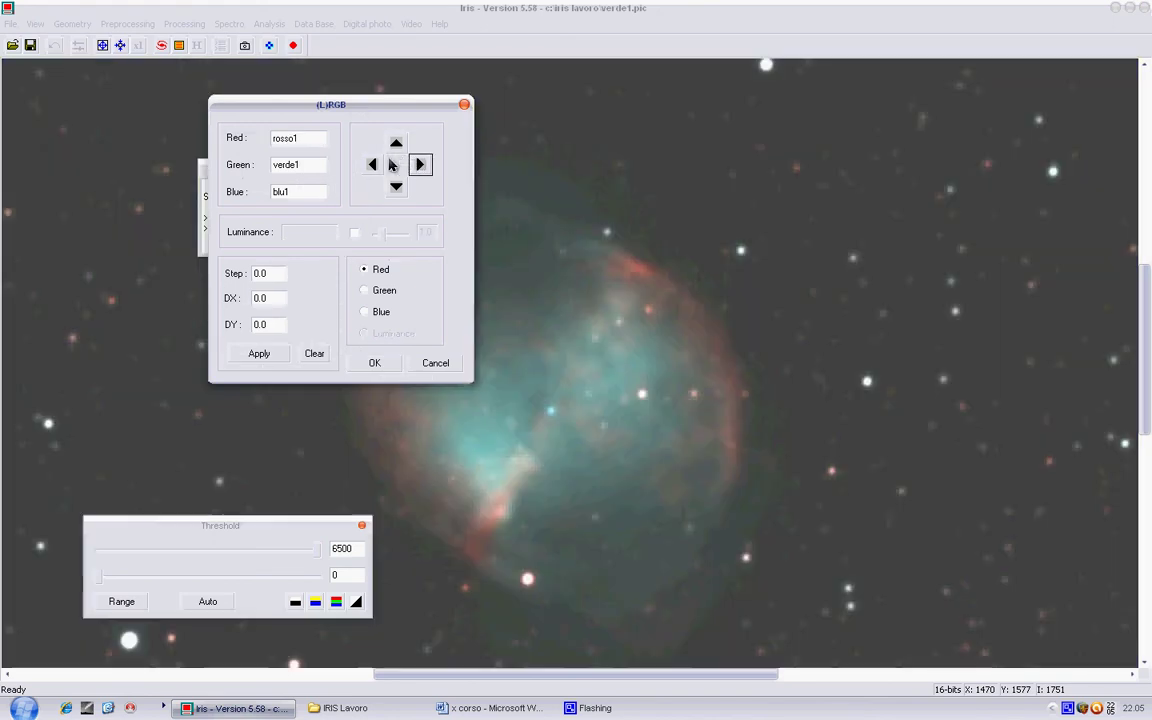
left_click_drag(368, 107, 871, 145)
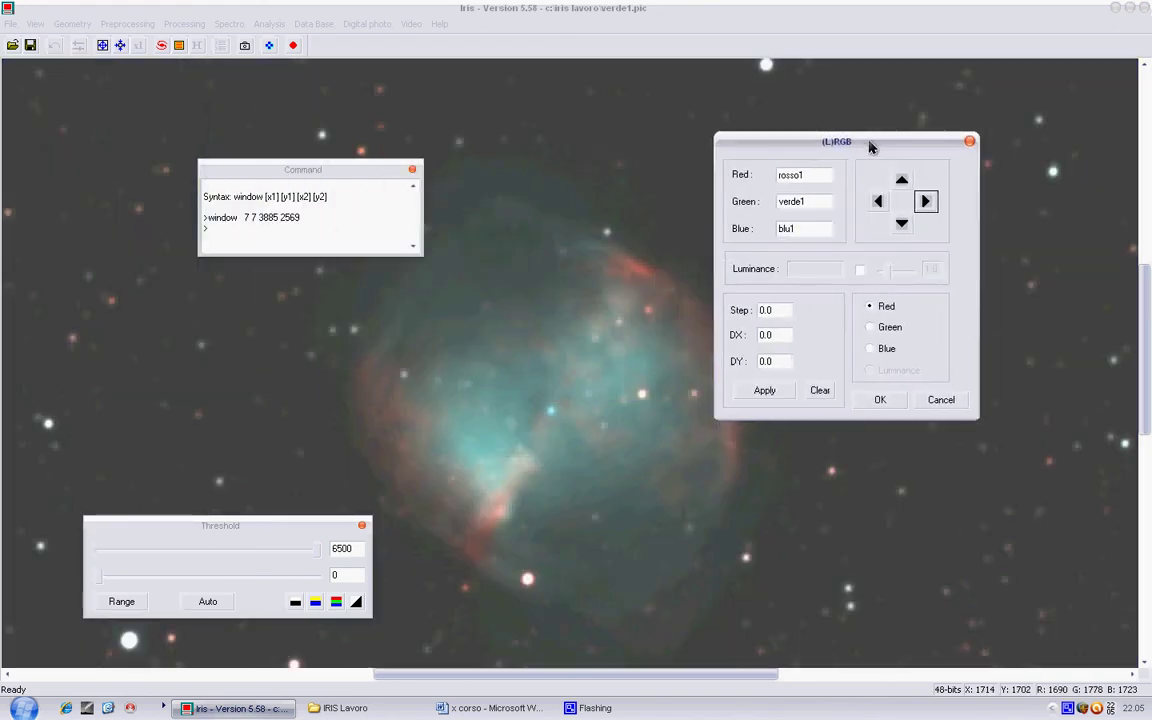
scroll(563, 317, "down", 1)
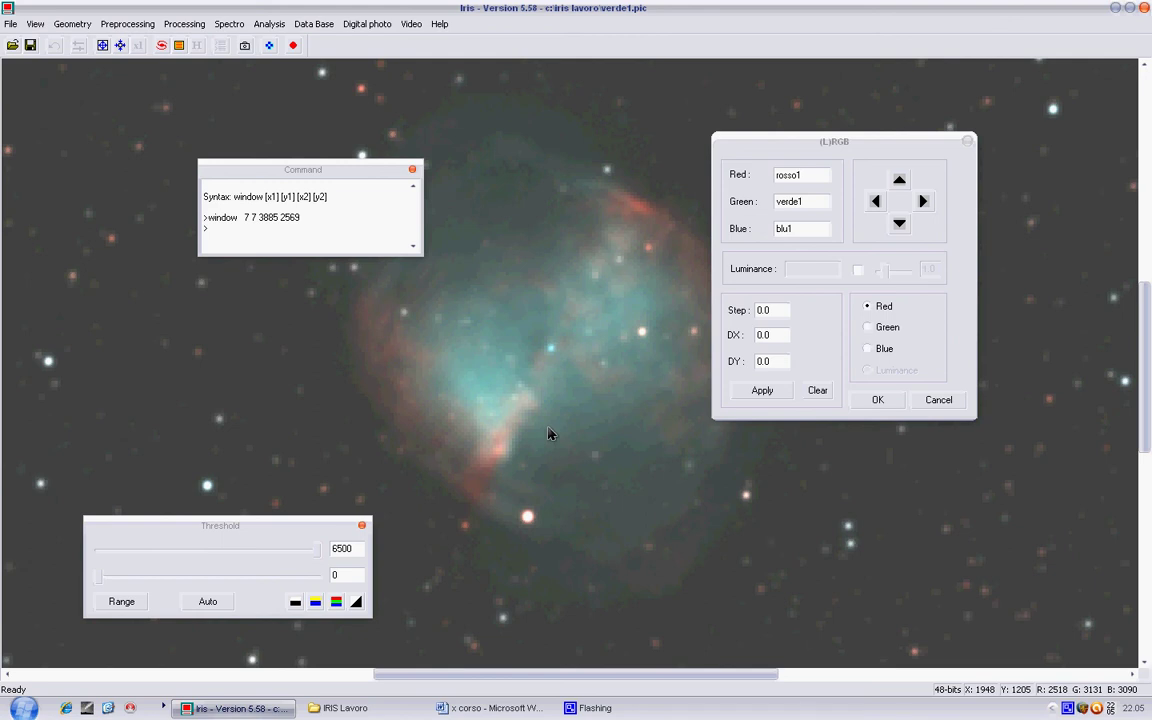
scroll(548, 433, "up", 2)
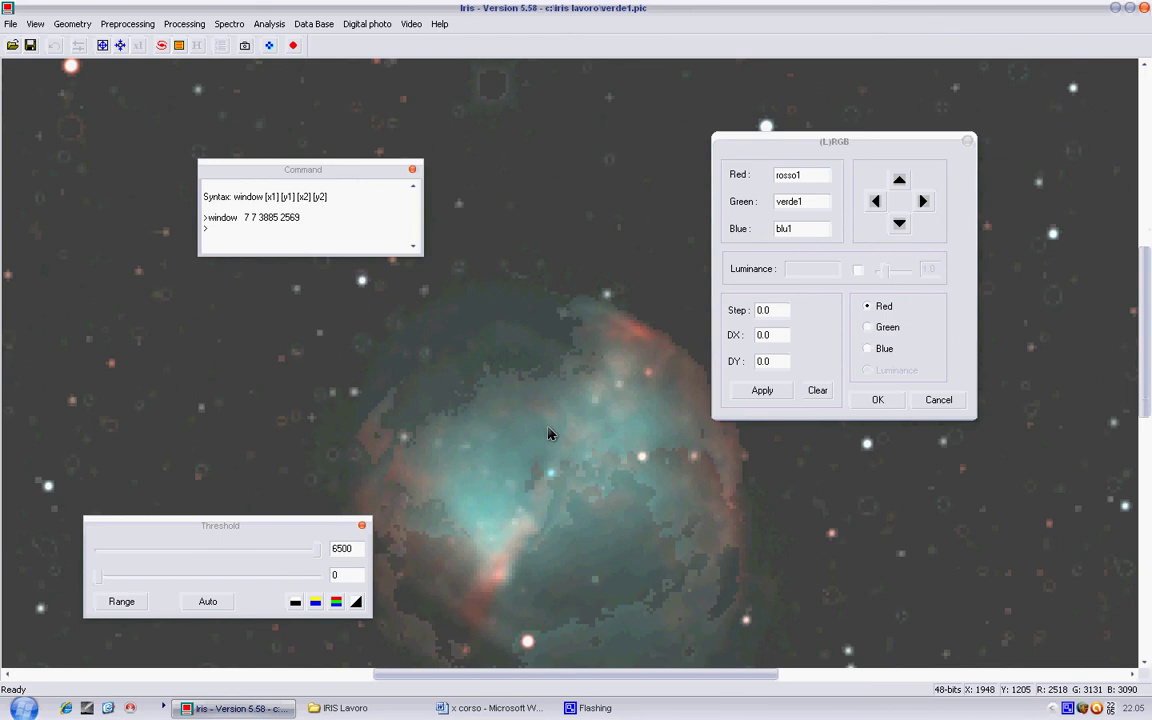
scroll(548, 433, "up", 2)
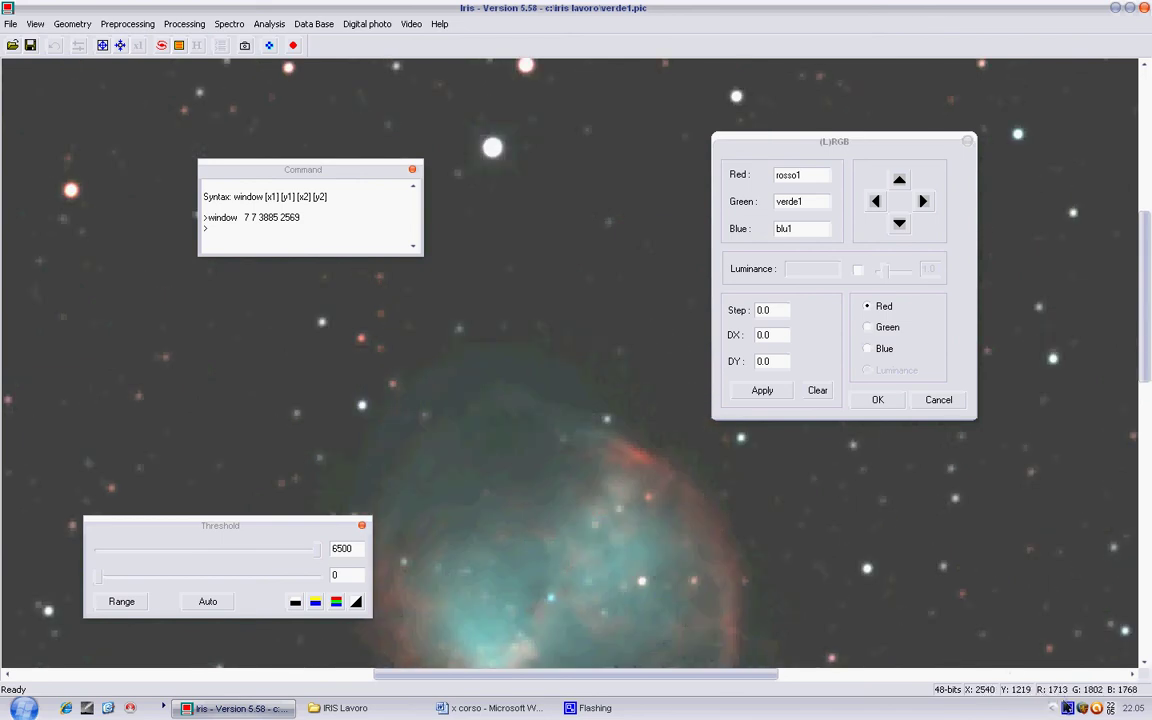
right_click(1064, 700)
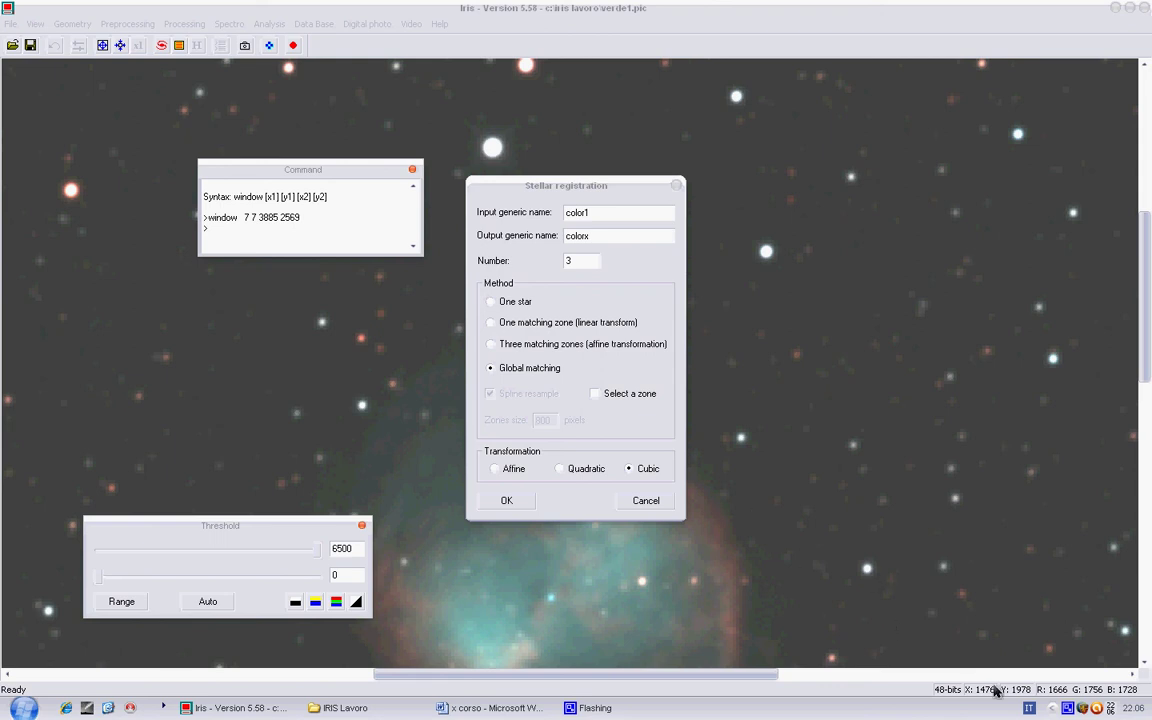
right_click(1070, 708)
left_click(1094, 672)
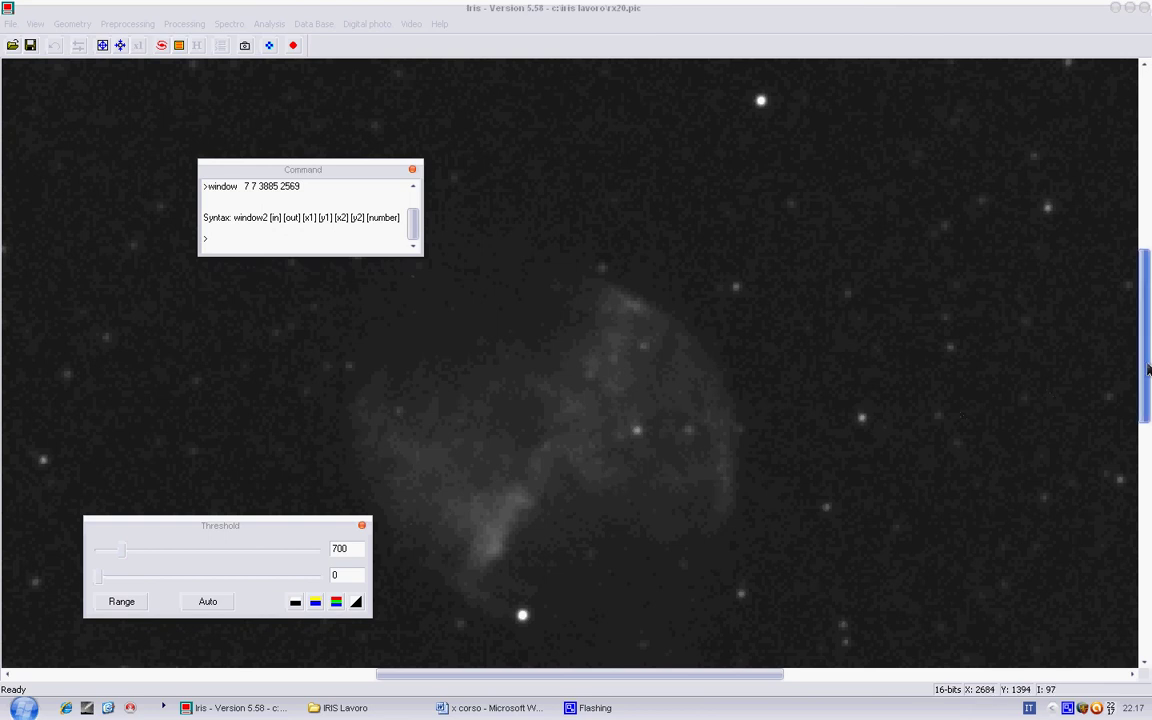
left_click_drag(1147, 370, 1147, 380)
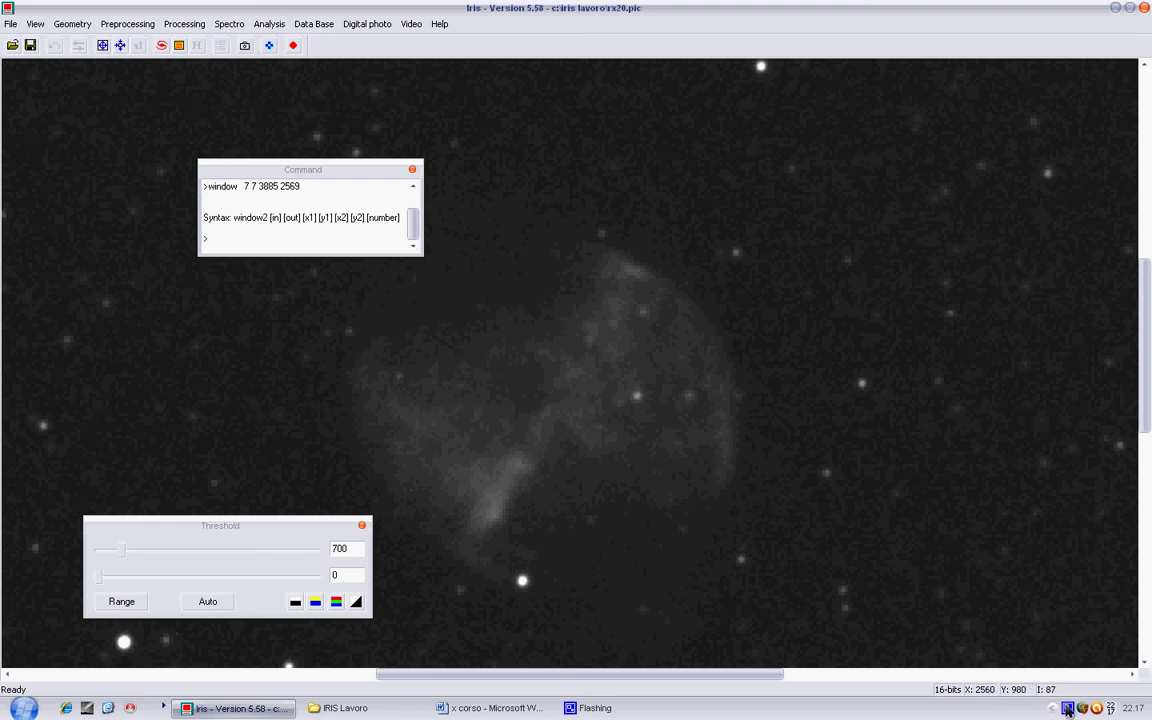
right_click(1068, 708)
left_click(1086, 680)
- Switch to the x corso Word document and complete the window2 line with Rx as input and Rcrop as output name
left_click(490, 708)
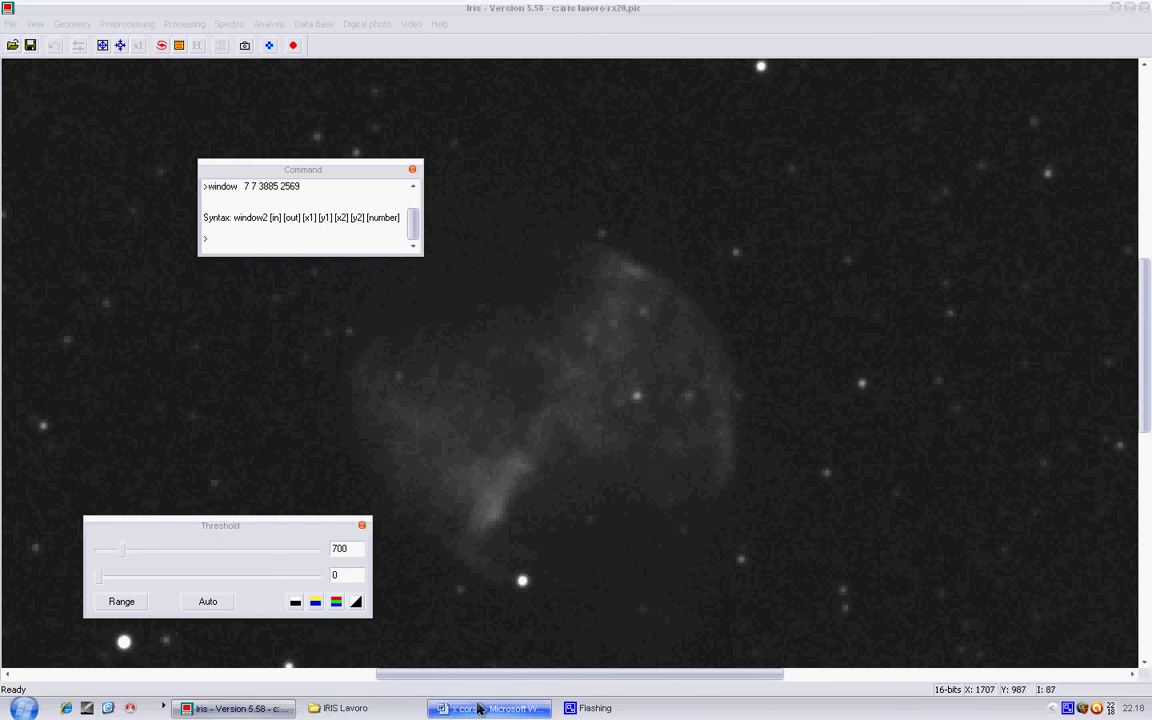
left_click_drag(225, 359, 329, 360)
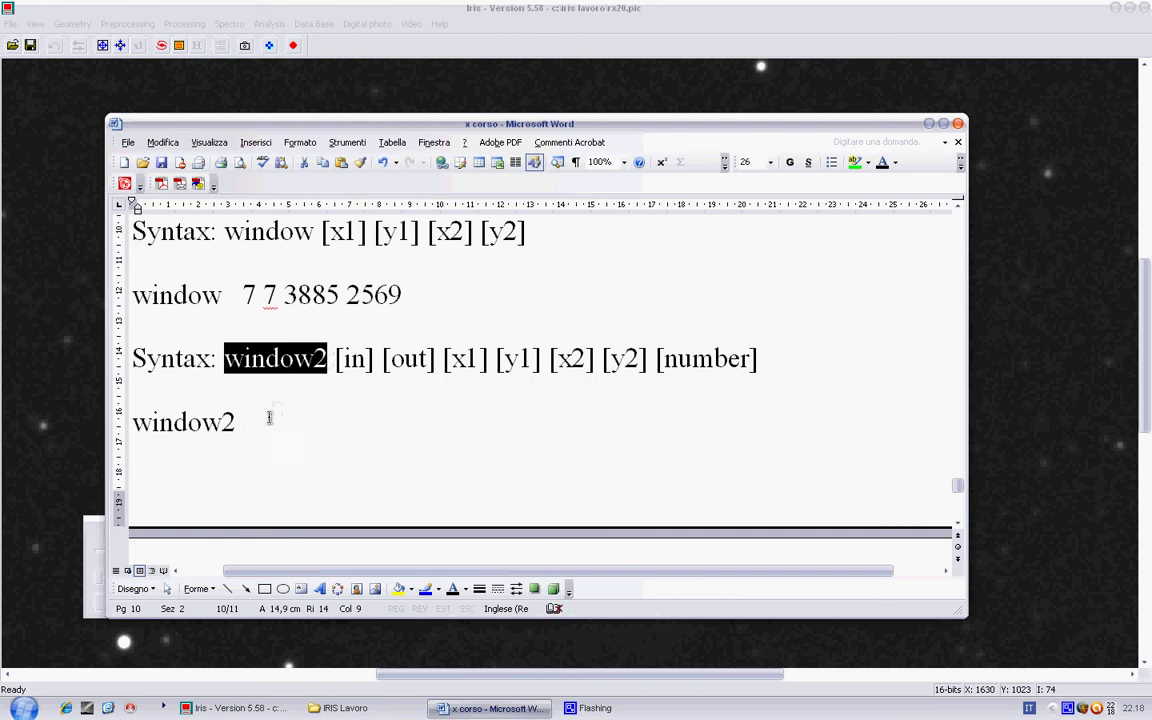
left_click(299, 405)
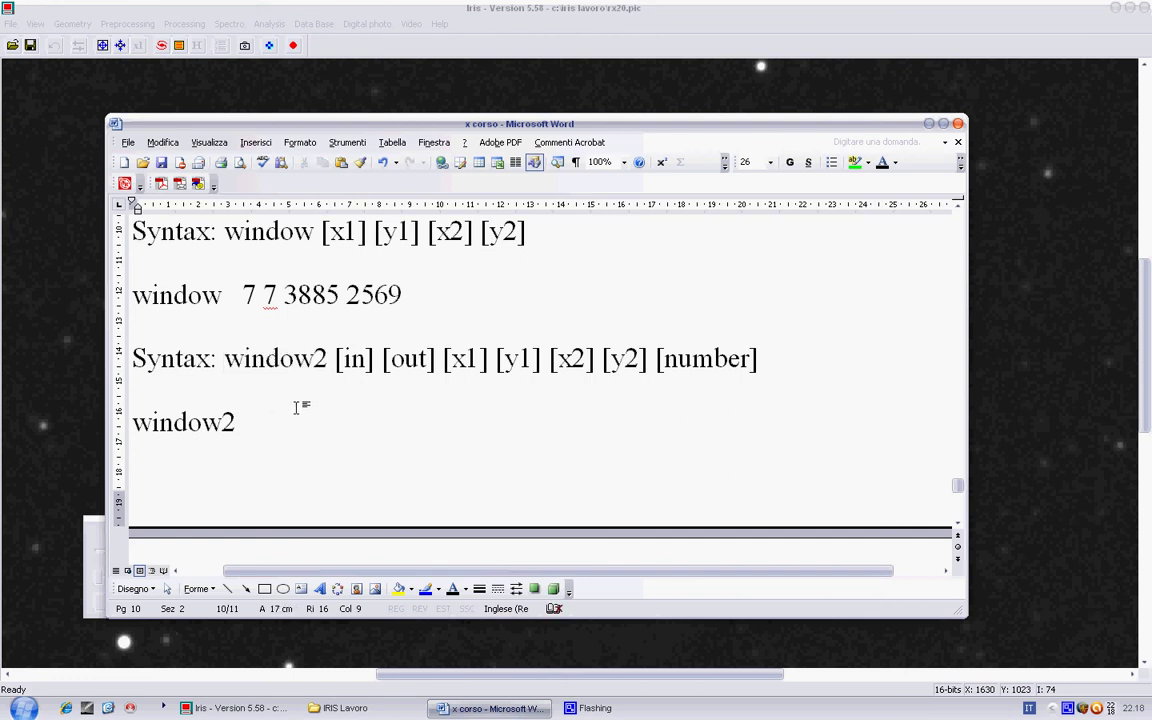
type("Rx Rcrop")
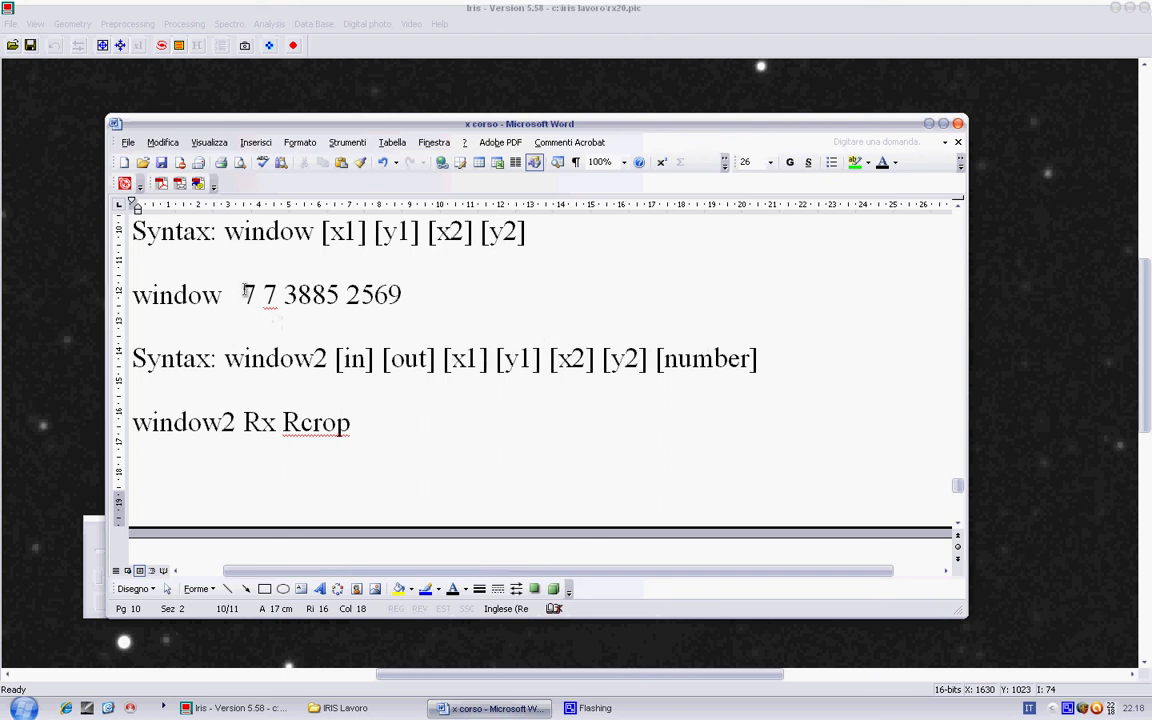
left_click_drag(245, 291, 401, 294)
key("ctrl+c")
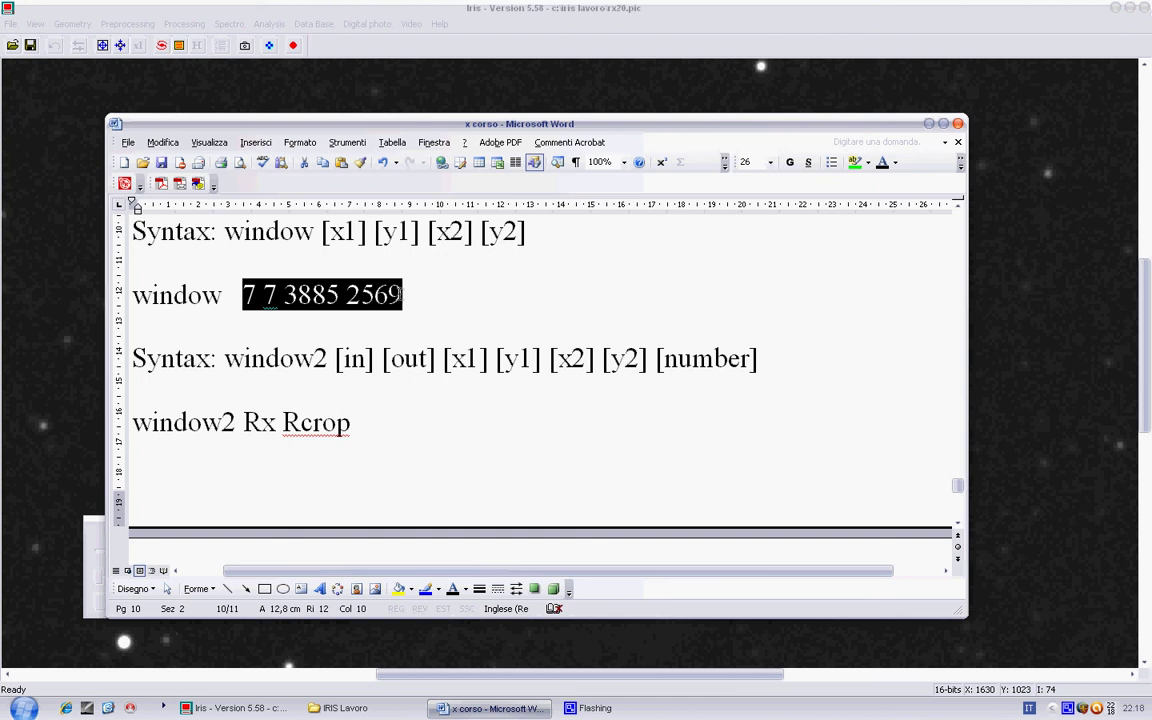
left_click(399, 416)
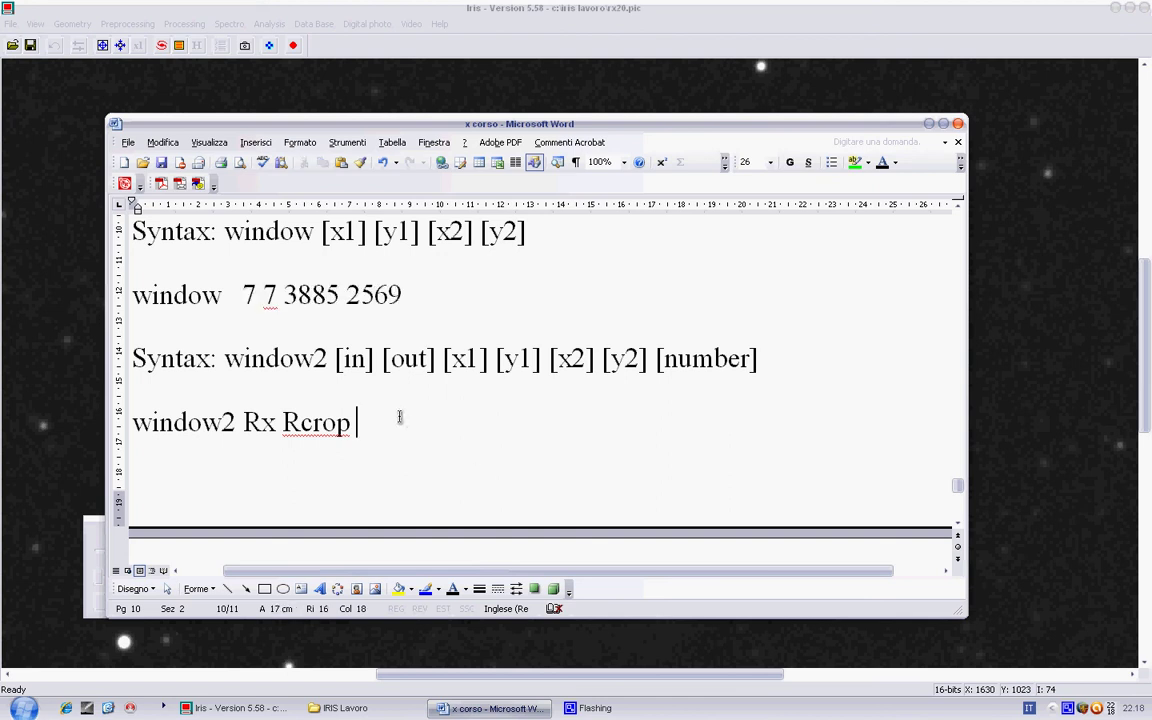
key("ctrl+v")
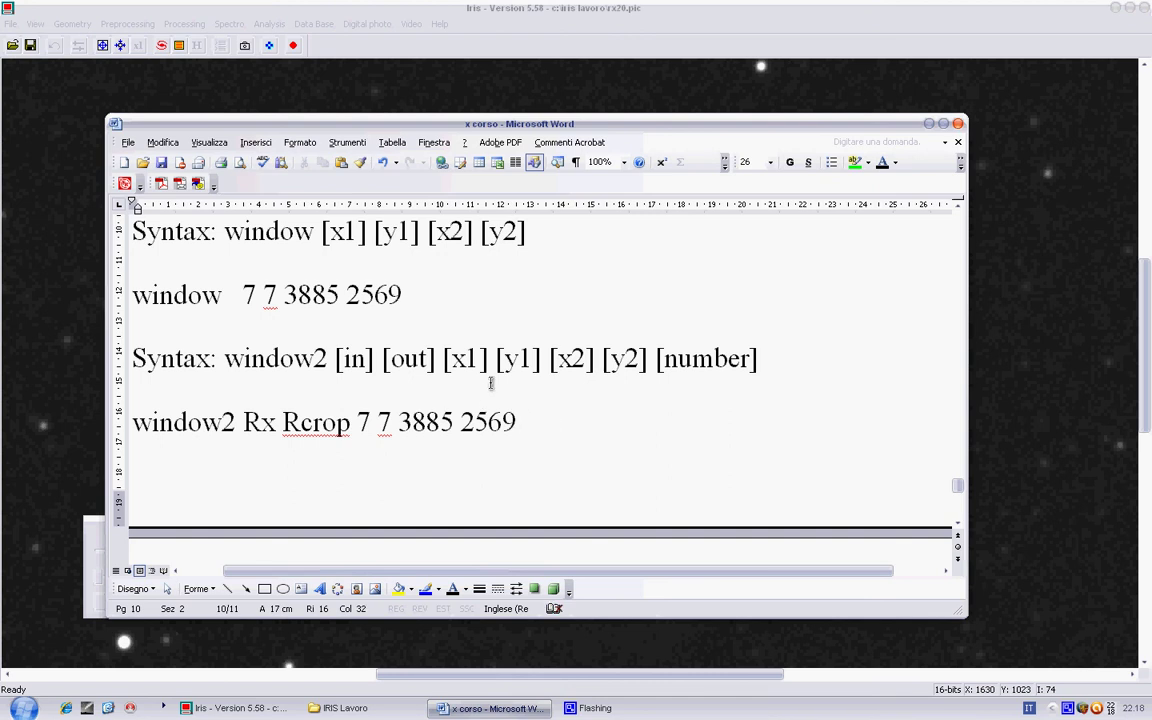
type("20")
left_click_drag(551, 422, 172, 424)
key("ctrl+c")
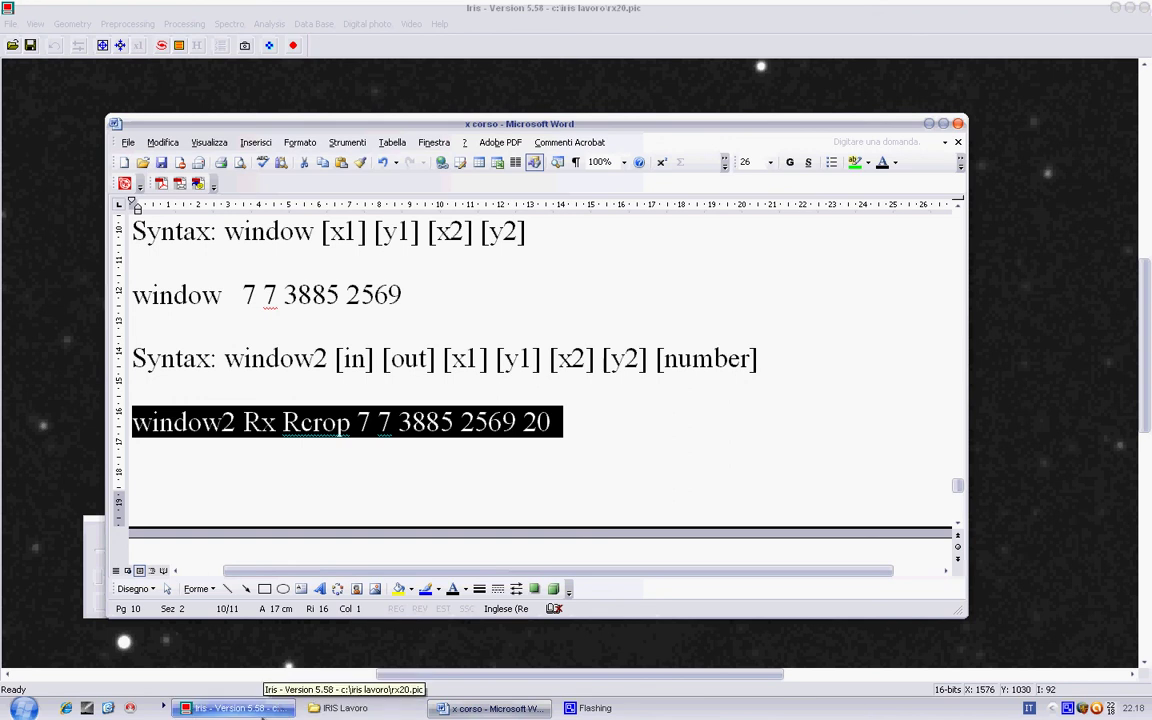
left_click(237, 708)
left_click(217, 242)
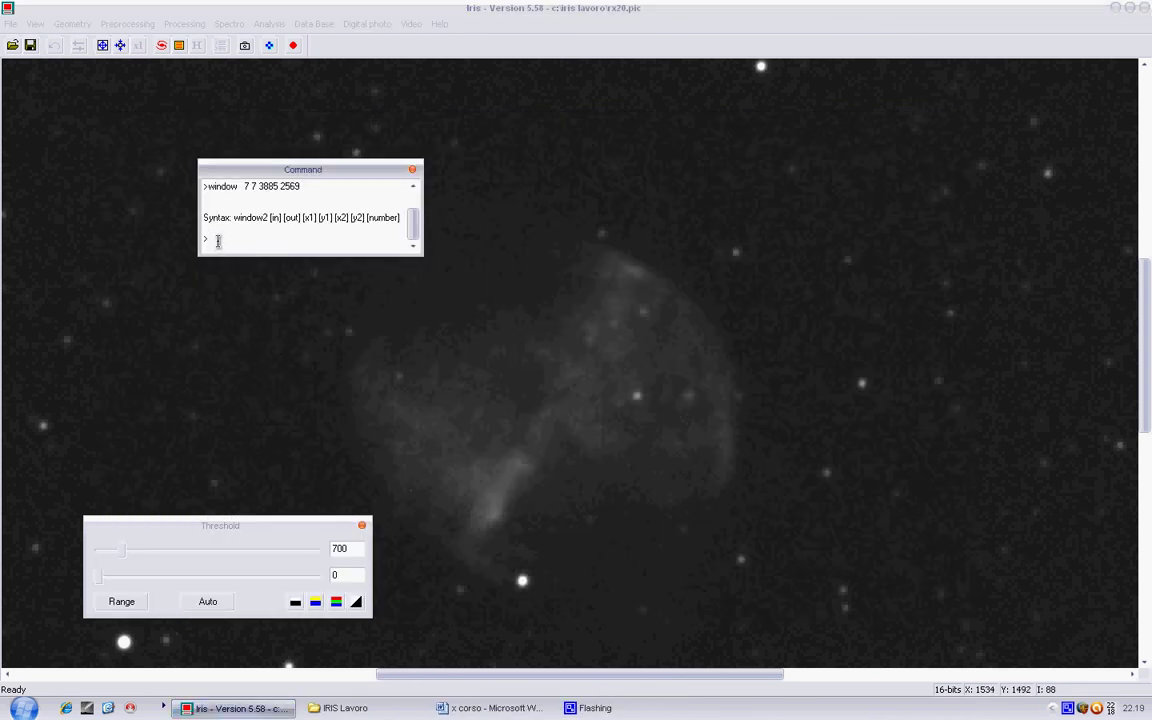
key("ctrl+v")
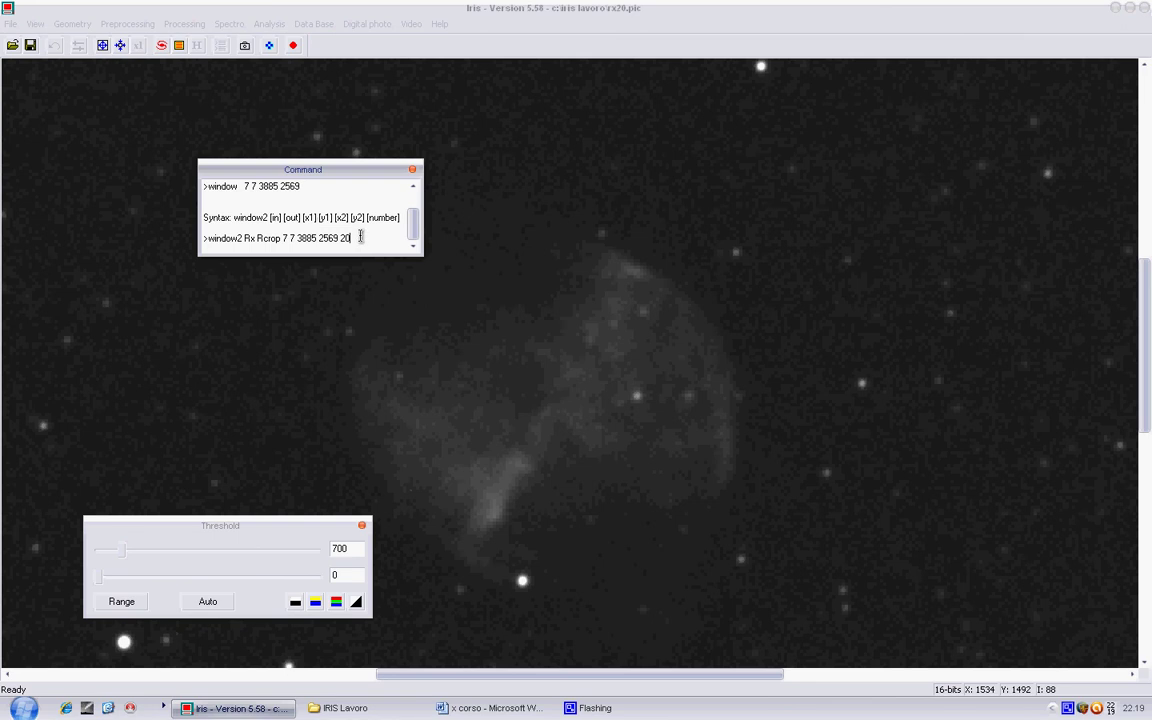
key("Return")
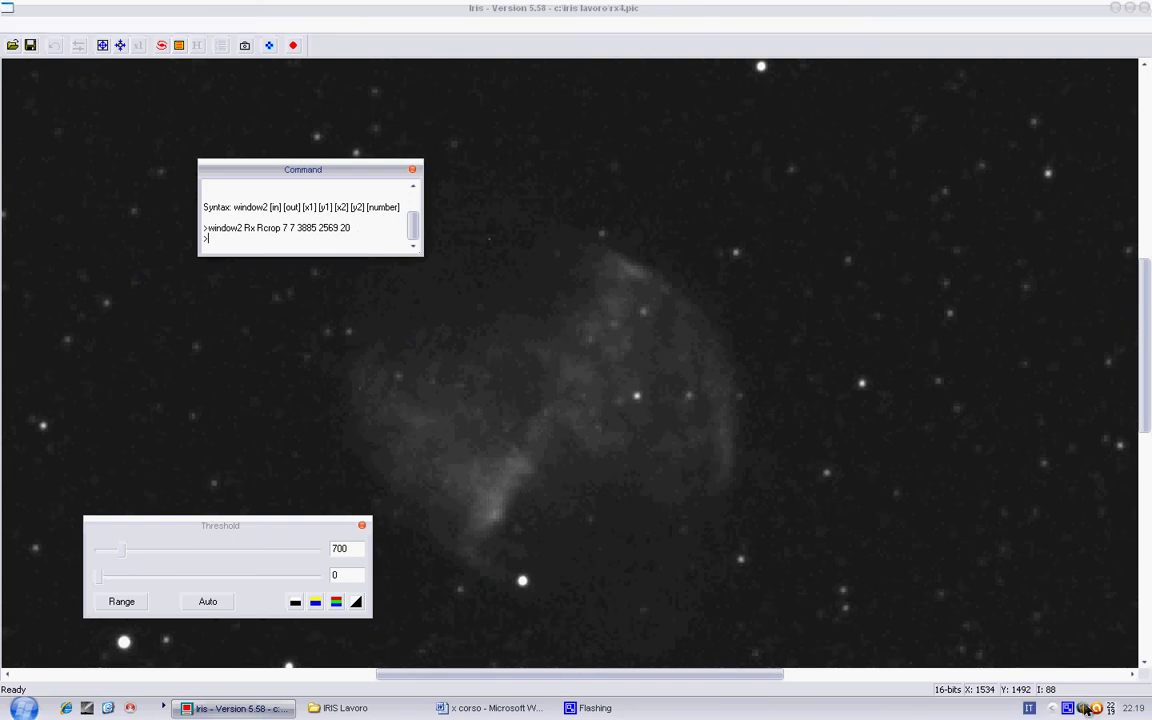
right_click(1087, 708)
left_click(1106, 659)
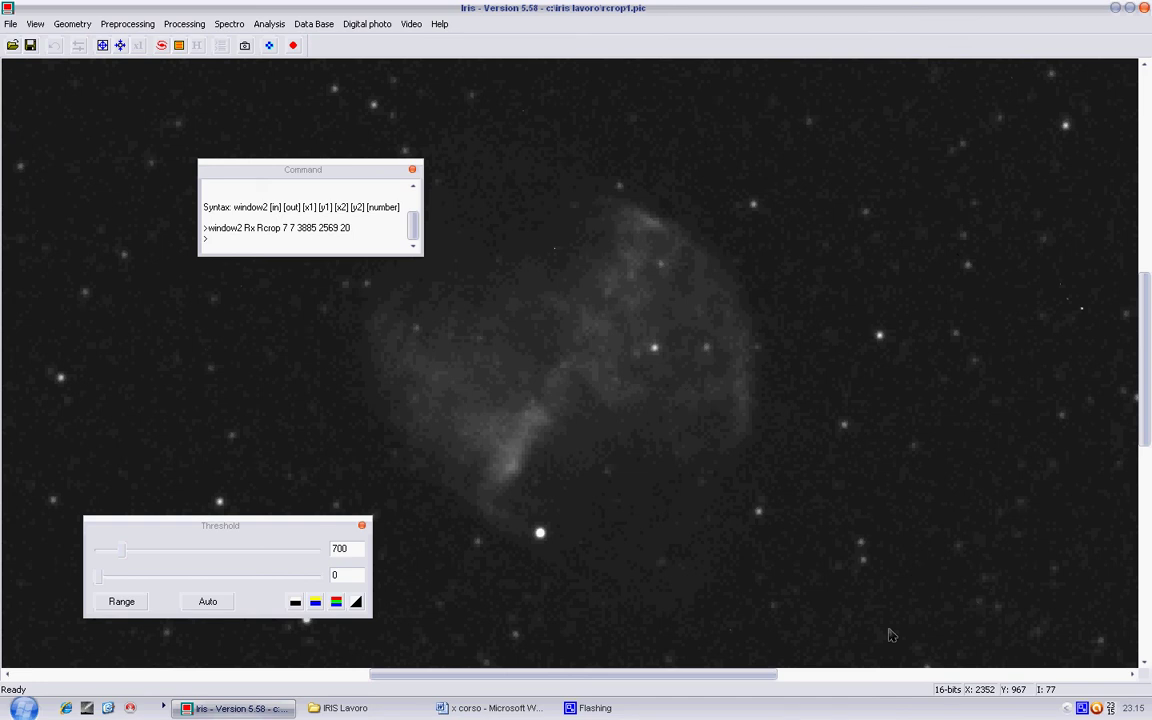
- Open the list of processing operations for the cropped red channel images
left_click(184, 23)
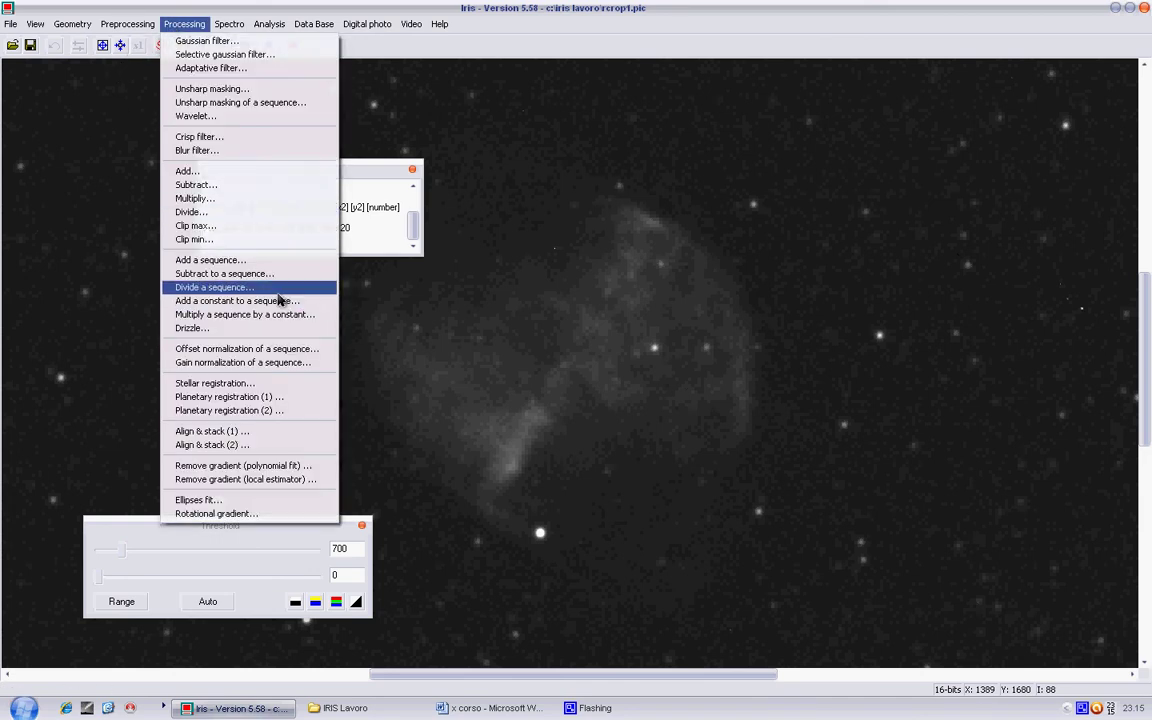